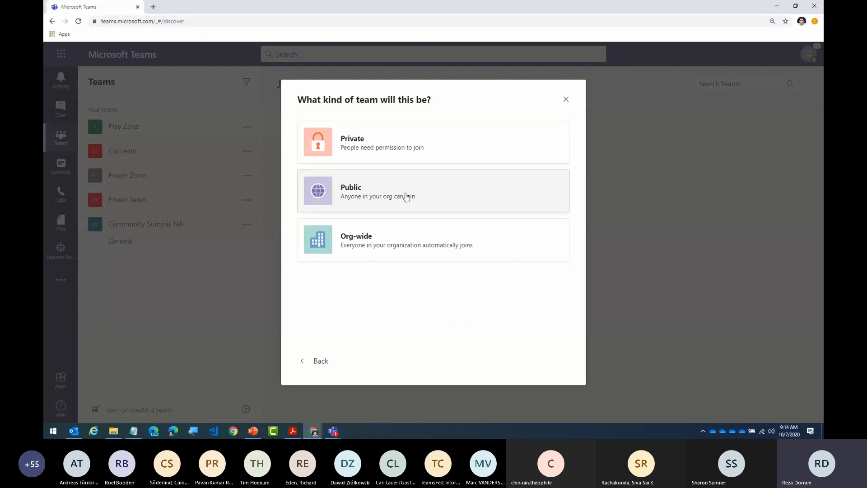
Step: Create a public team named Teams Tech Fest
click(406, 199)
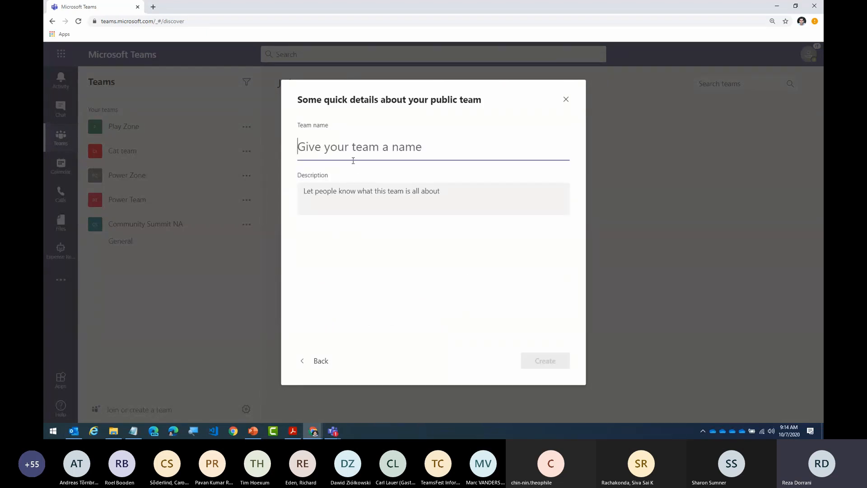
text(Teams Tech Fest)
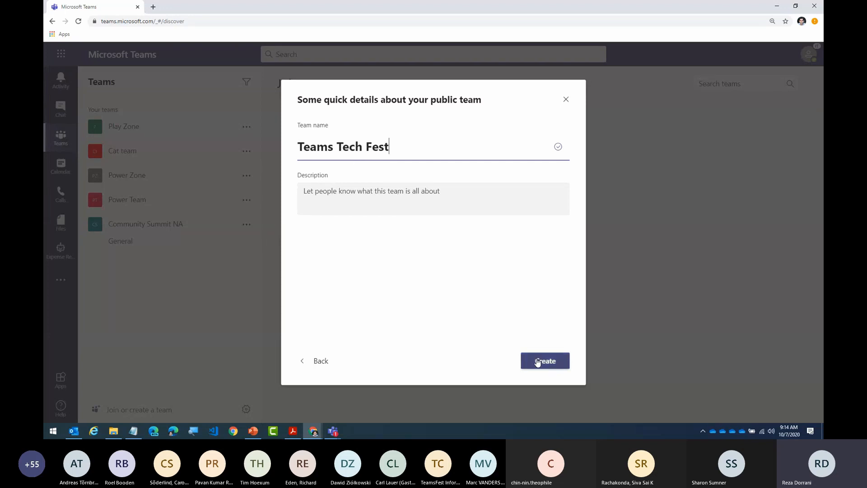
click(533, 360)
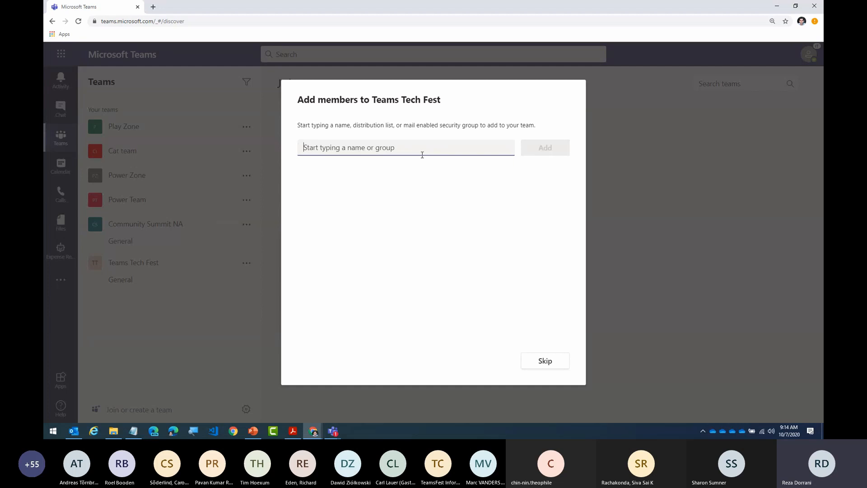
Step: Add the two suggested colleagues as members of the Teams Tech Fest team and finish the member setup
text(j)
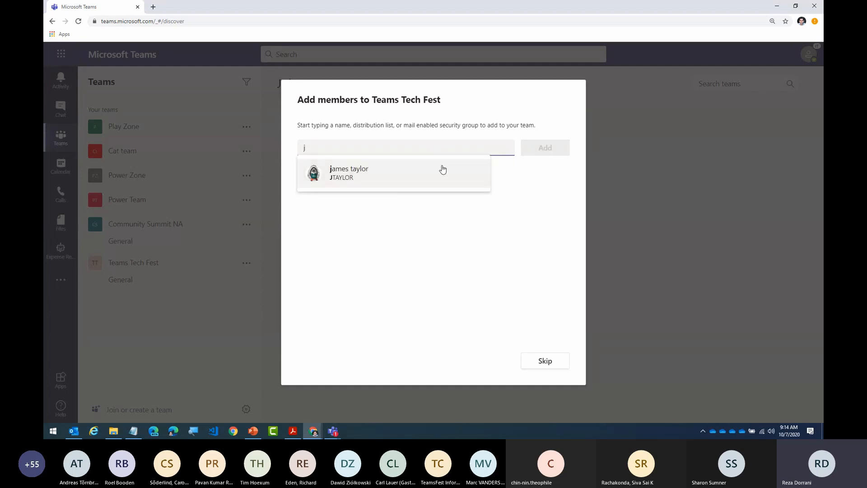
click(443, 169)
text(sara)
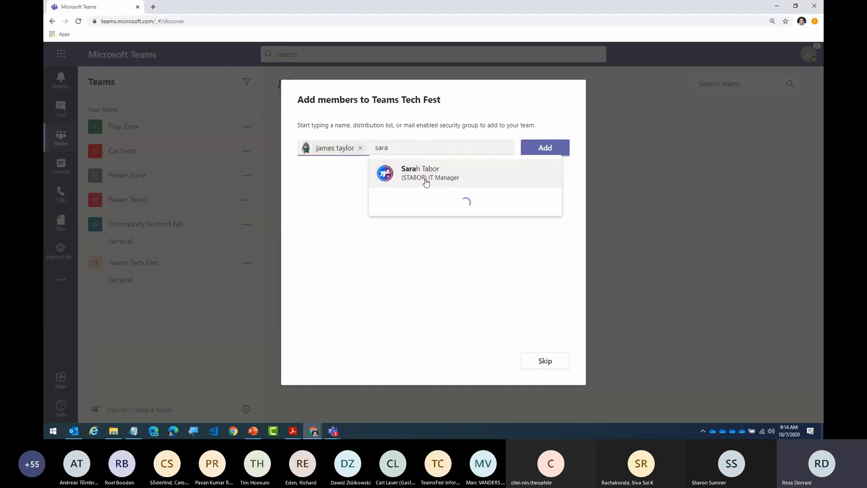
click(426, 182)
click(547, 152)
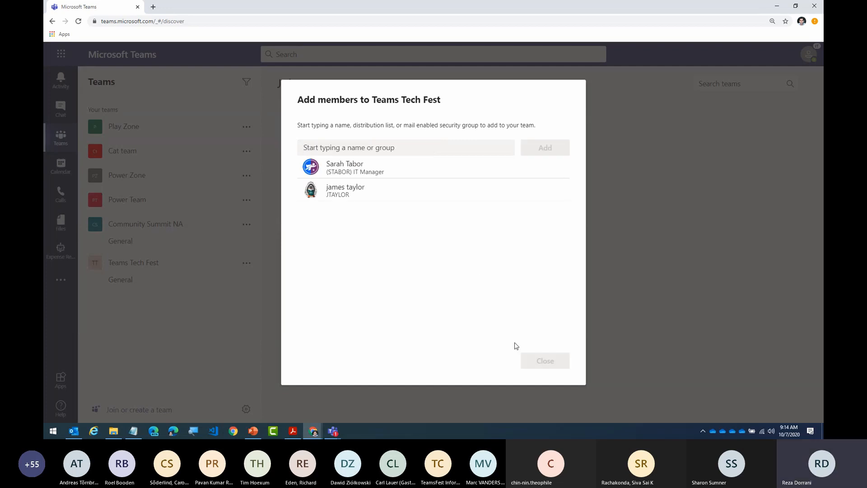
click(536, 360)
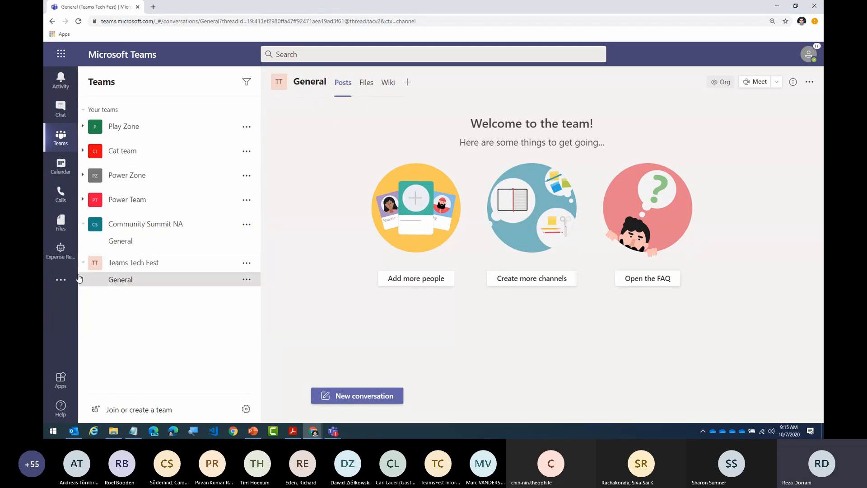
Step: Open the Power Apps app inside Teams and point out the Preview label in its title
click(61, 280)
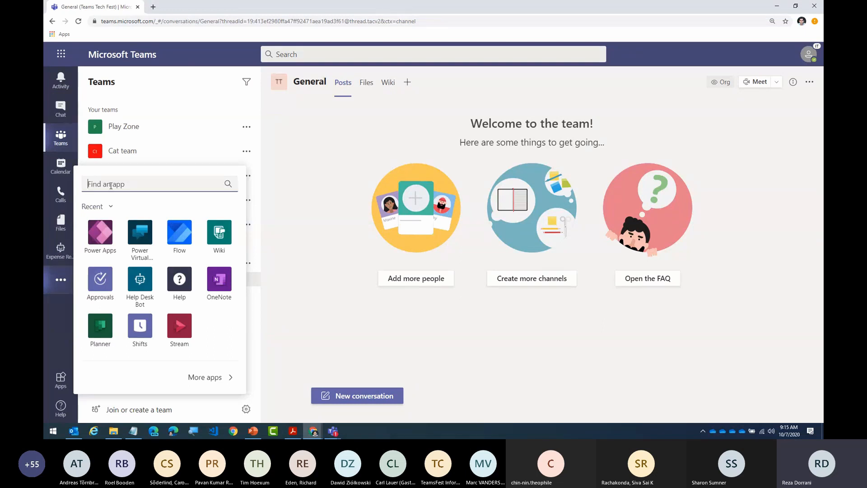
click(101, 248)
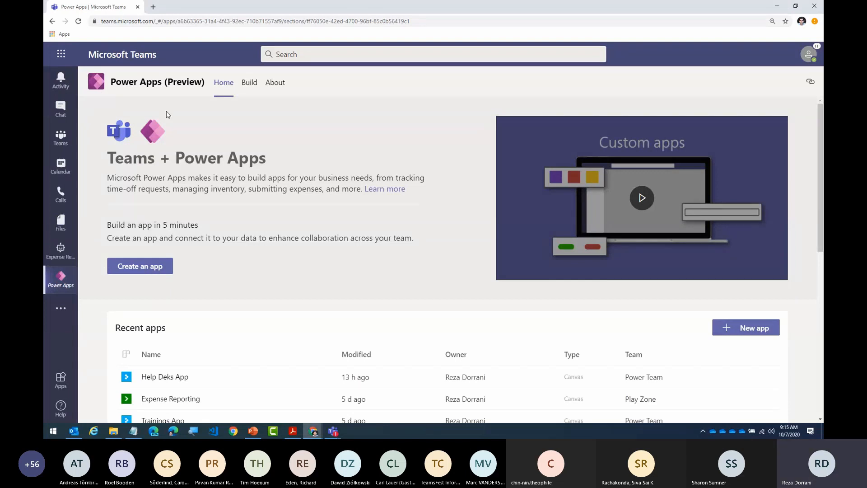
drag(110, 82, 205, 83)
double_click(199, 82)
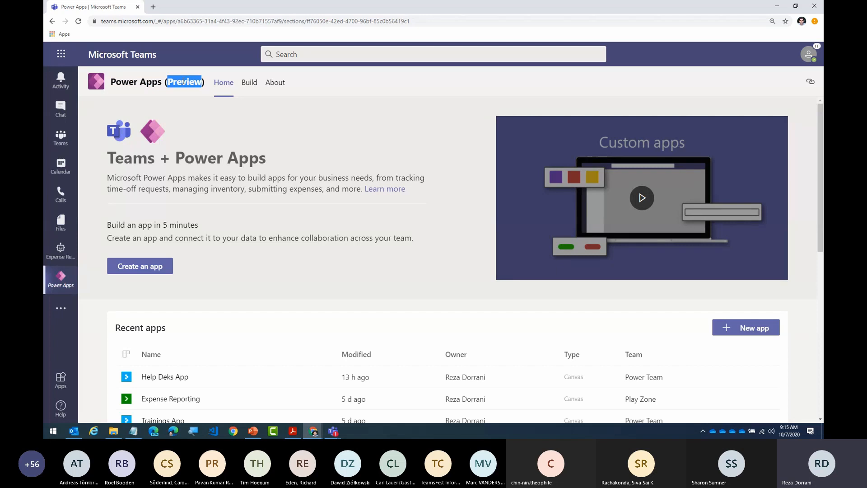
click(201, 108)
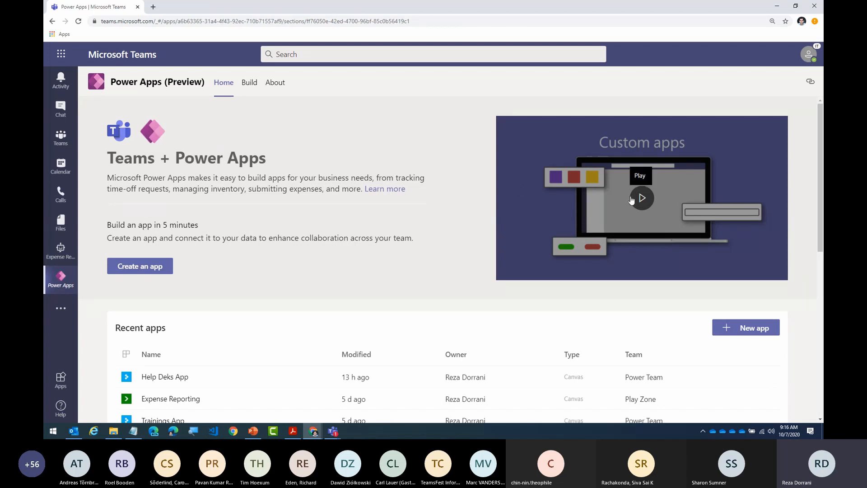
Step: Review the Power Apps home page, including recent apps, the Employee ideas sample app's details and the learning resources
scroll(350, 232, down, 2)
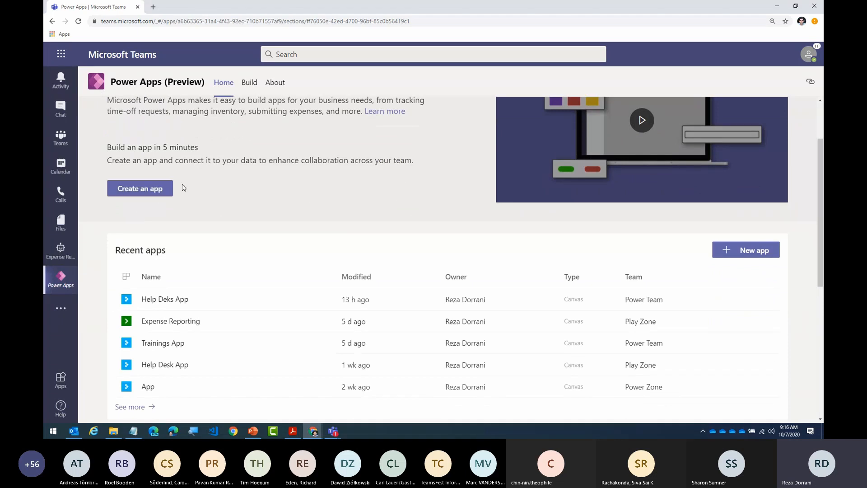
scroll(193, 188, down, 3)
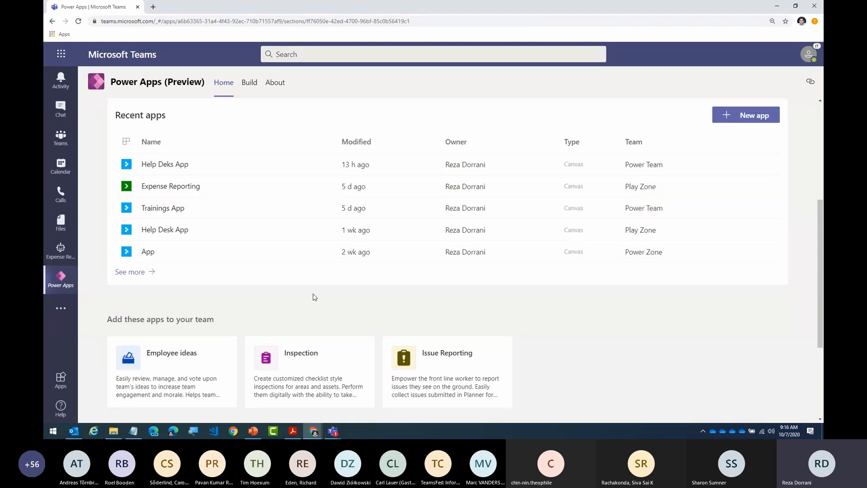
scroll(315, 297, down, 3)
scroll(314, 289, up, 2)
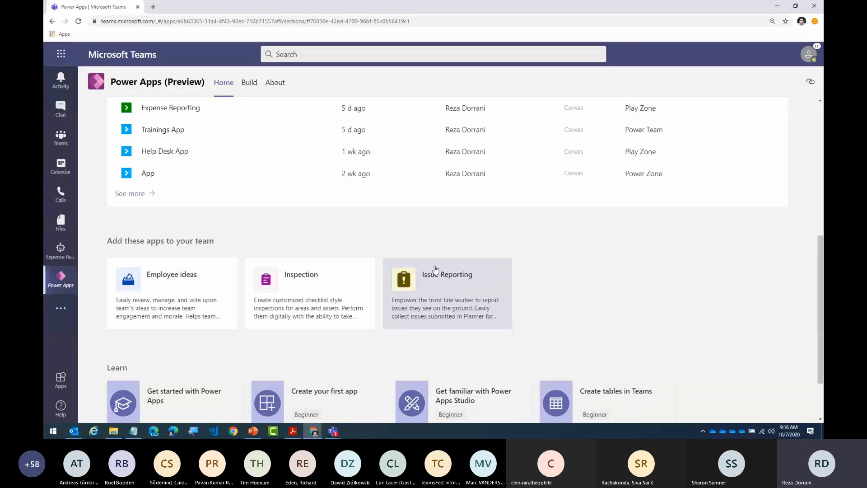
click(204, 285)
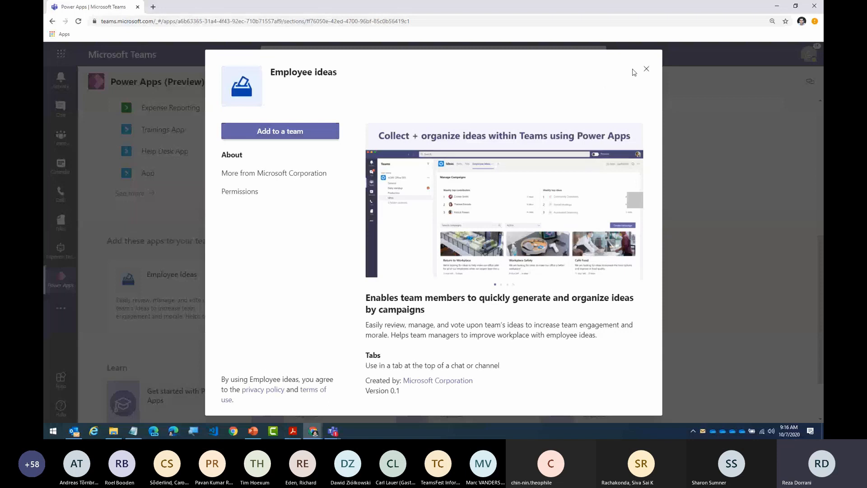
click(646, 69)
scroll(472, 223, down, 2)
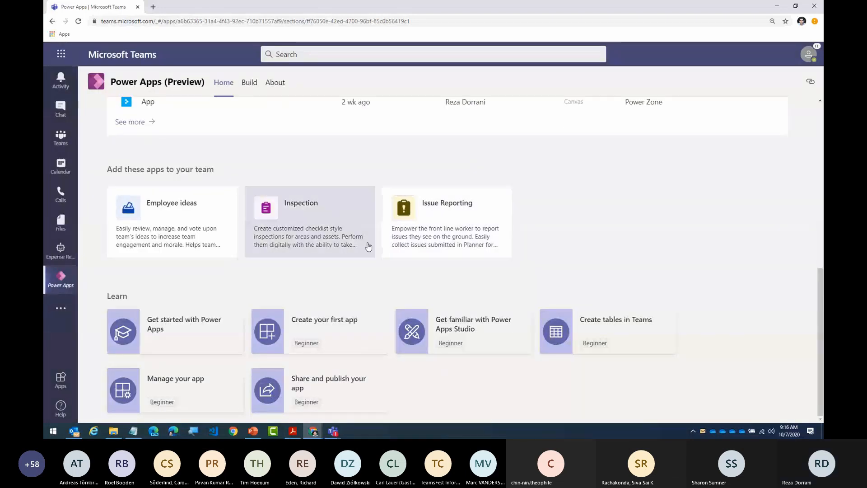
scroll(371, 272, down, 7)
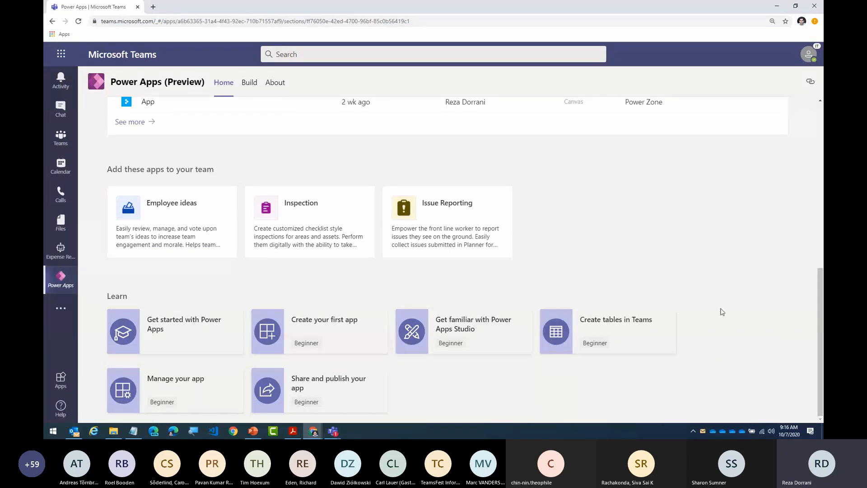
scroll(721, 311, up, 5)
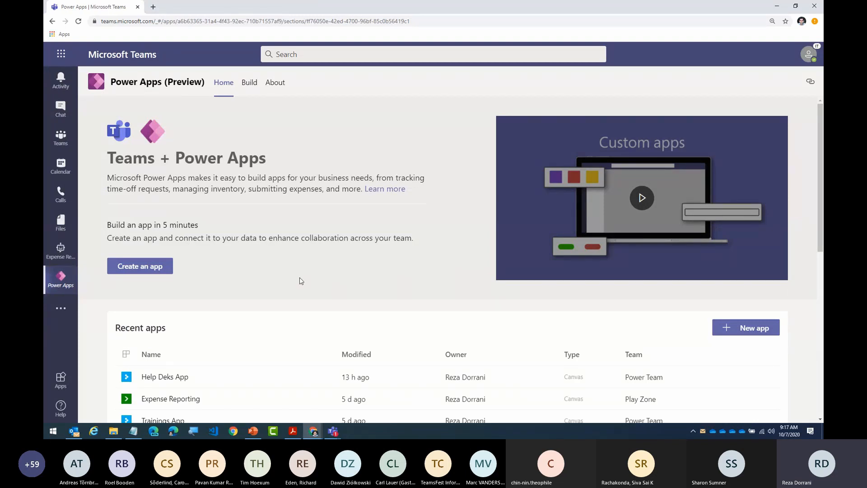
Step: Create a new app in the Teams Tech Fest team
click(136, 273)
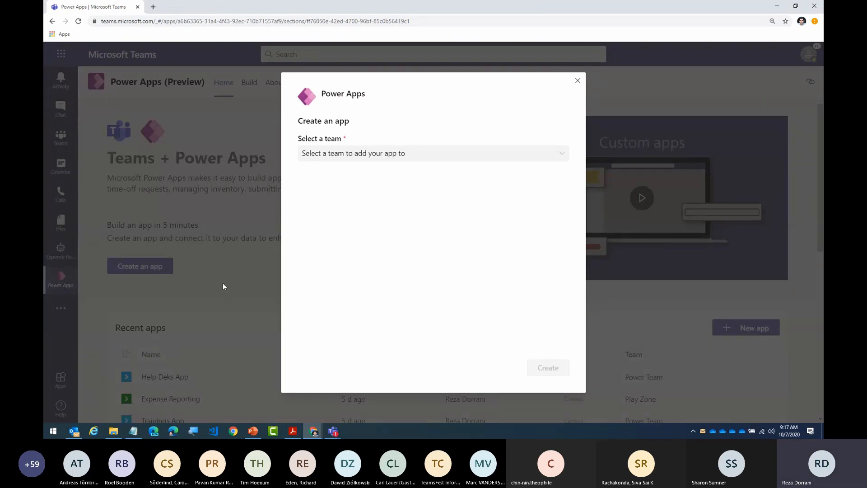
click(453, 156)
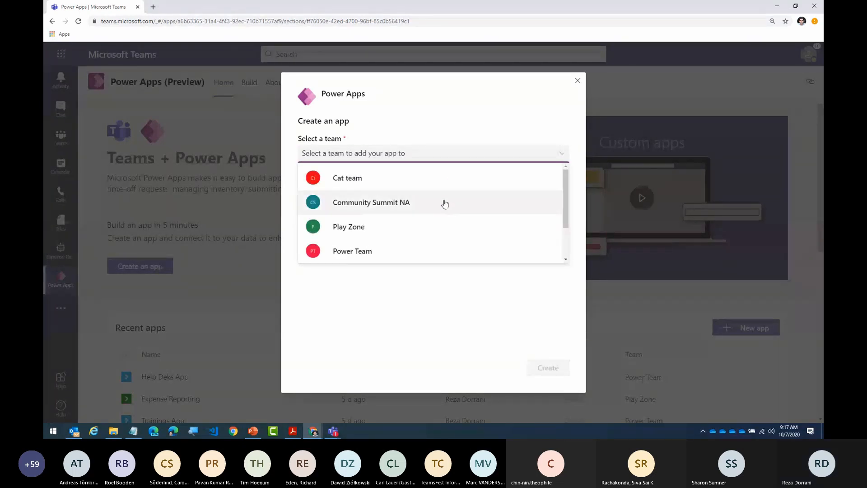
scroll(443, 205, down, 2)
scroll(445, 204, up, 2)
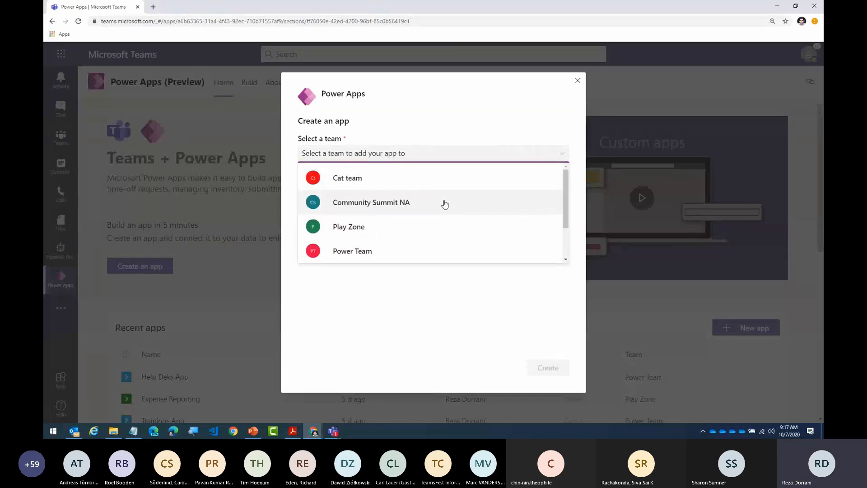
scroll(445, 204, down, 2)
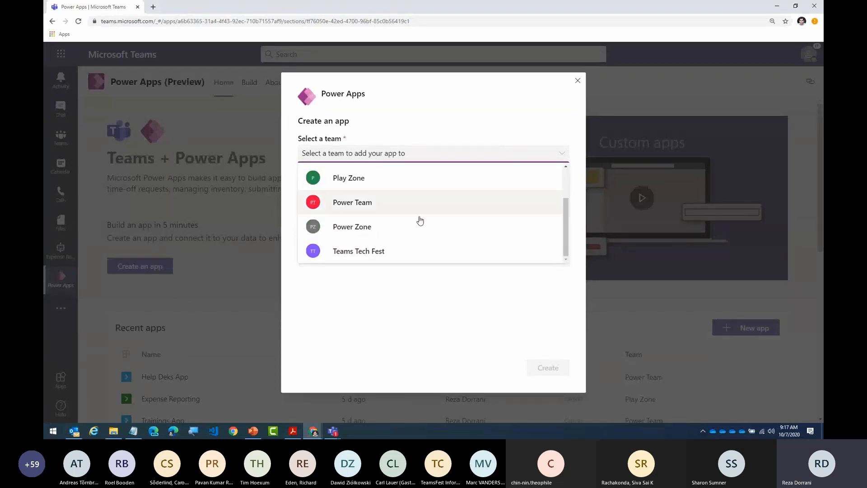
click(401, 251)
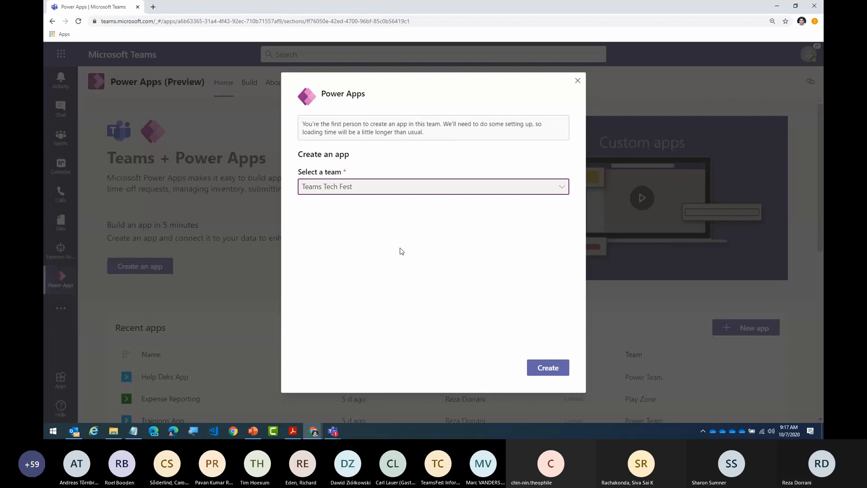
click(549, 367)
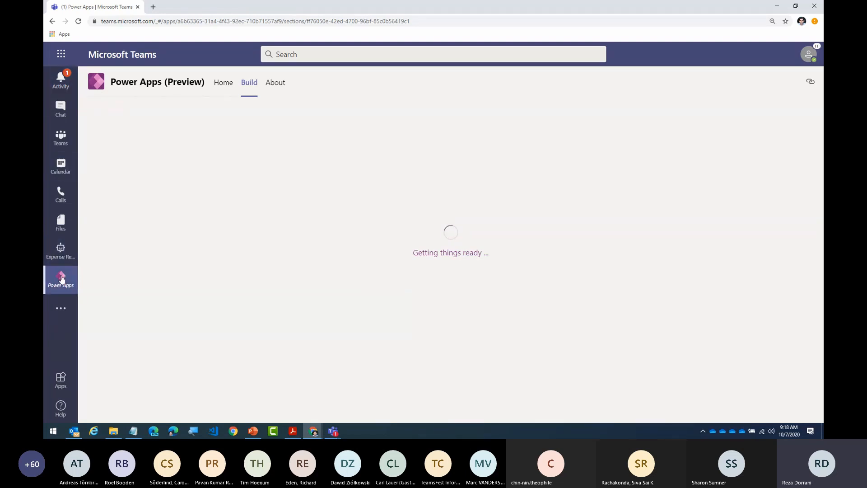
Step: Select the Teams Tech Fest team in the Power Apps build area and continue creating its app
click(224, 83)
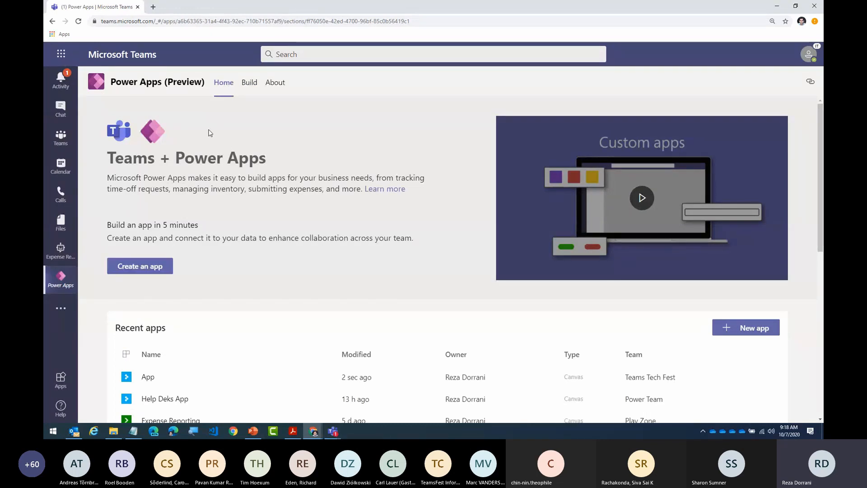
click(250, 83)
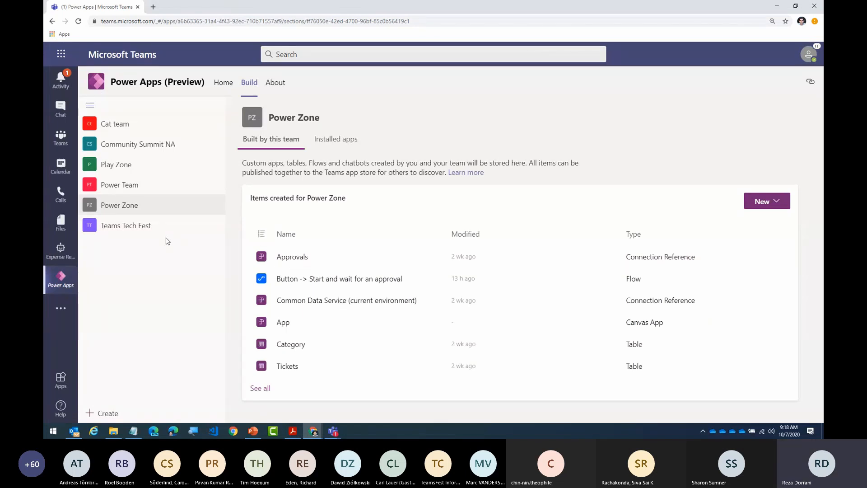
click(135, 227)
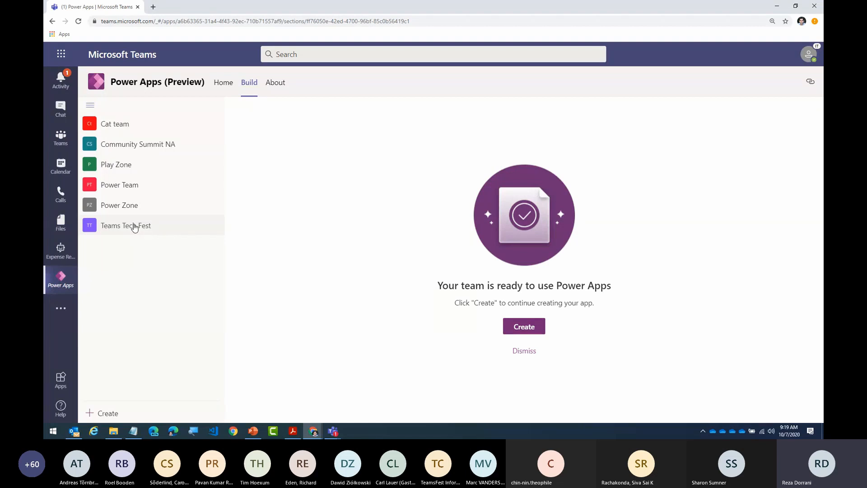
click(545, 326)
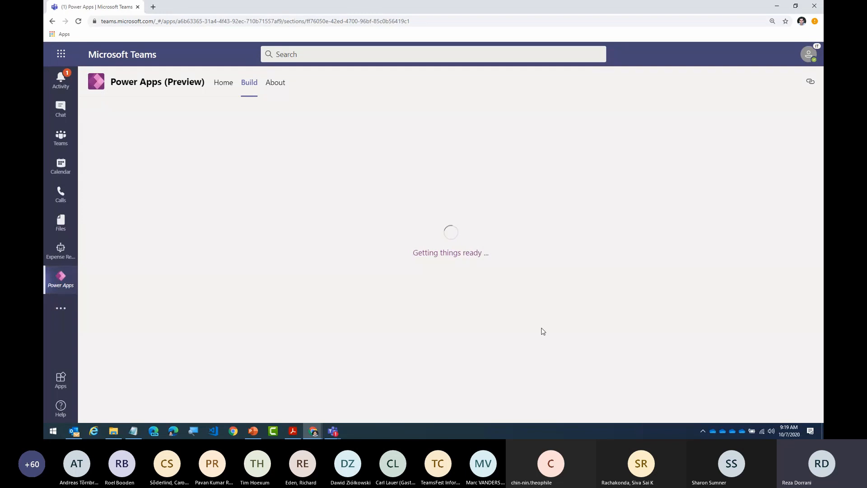
Step: View the standalone Power Apps maker site at make.powerapps.com in a new browser tab, then return to Teams
click(153, 7)
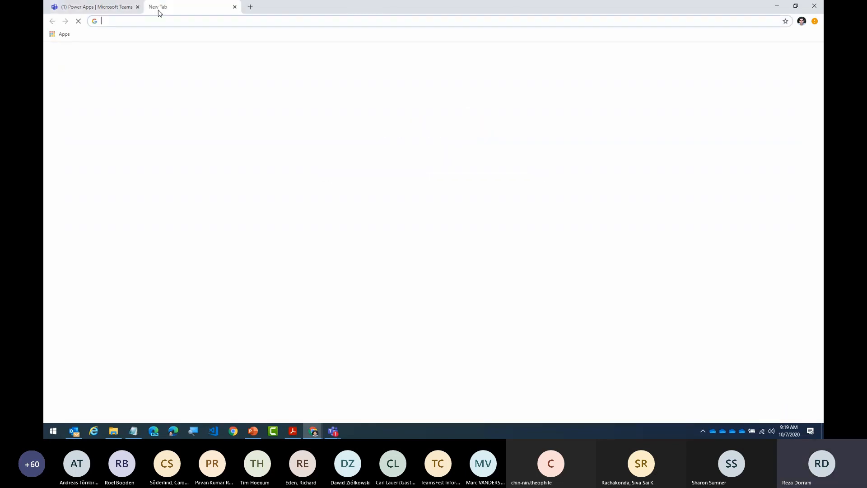
text(make)
key(Return)
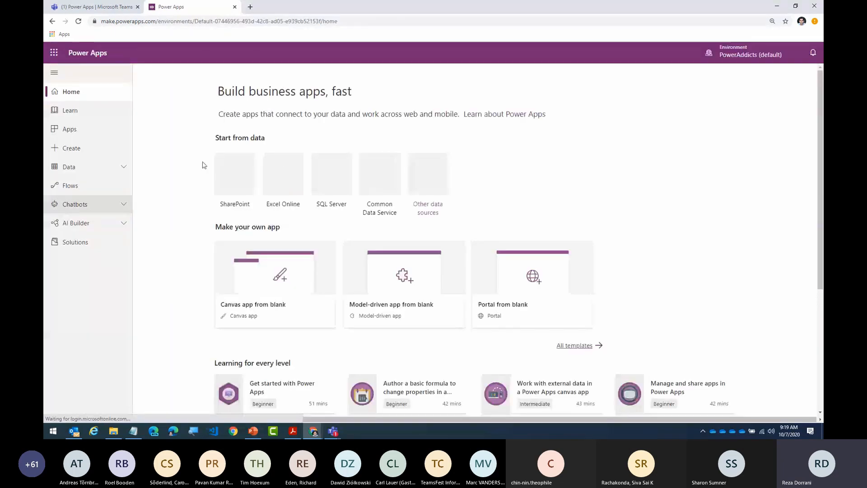
click(95, 6)
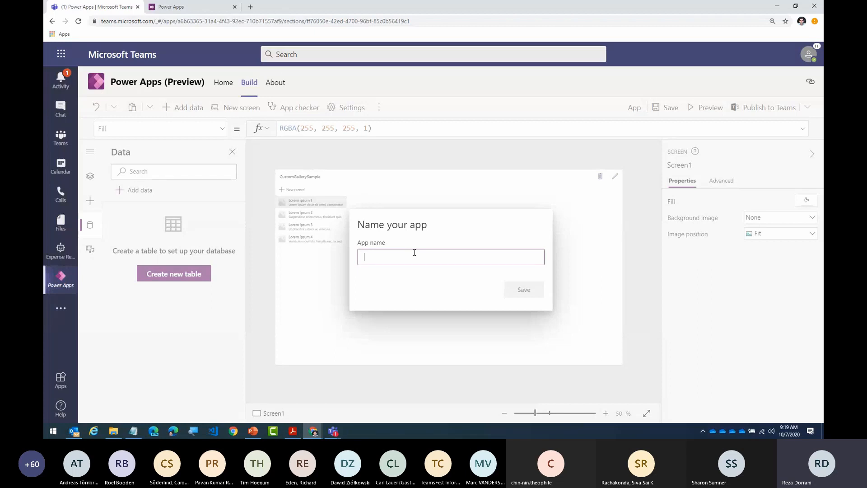
Step: Name the new app Help Desk App and save it, then open its name for editing
text(Help)
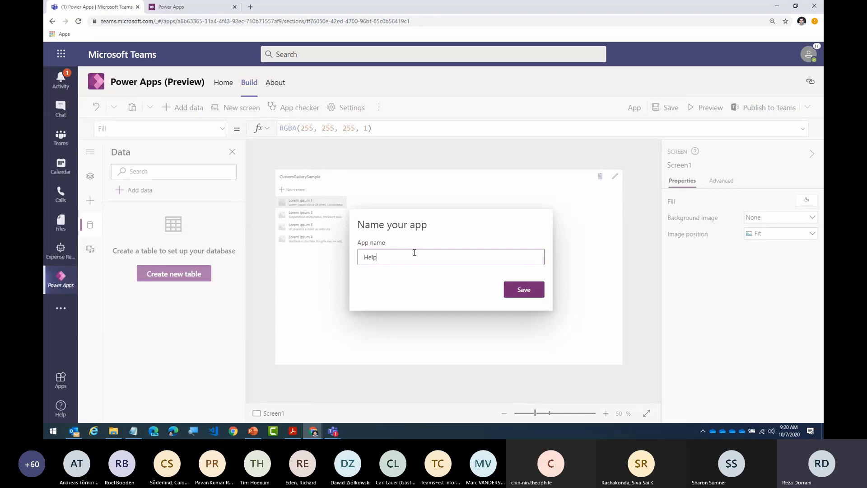
text(Desk App)
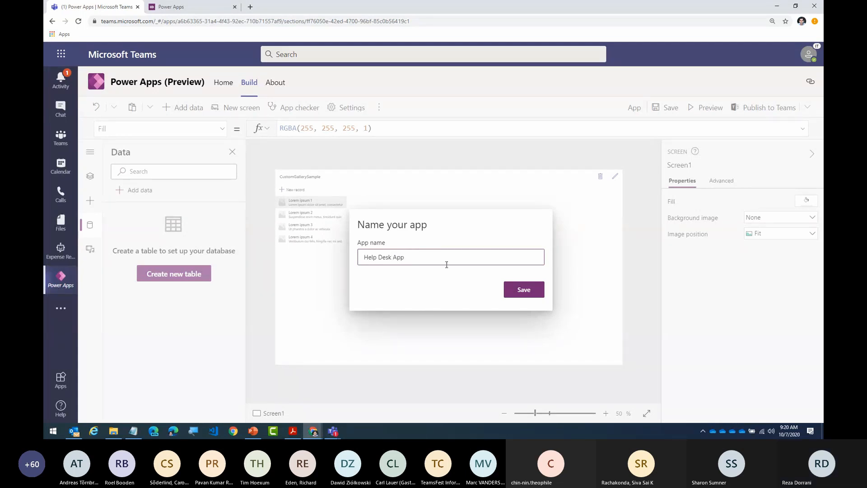
click(511, 292)
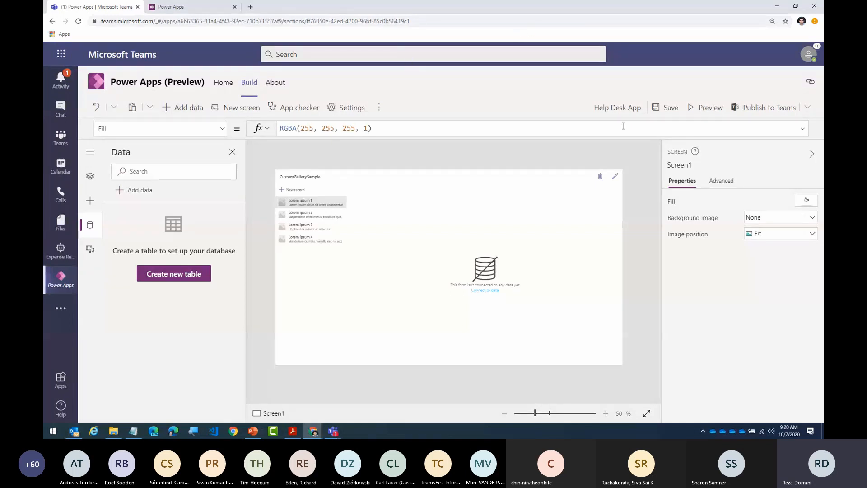
click(616, 111)
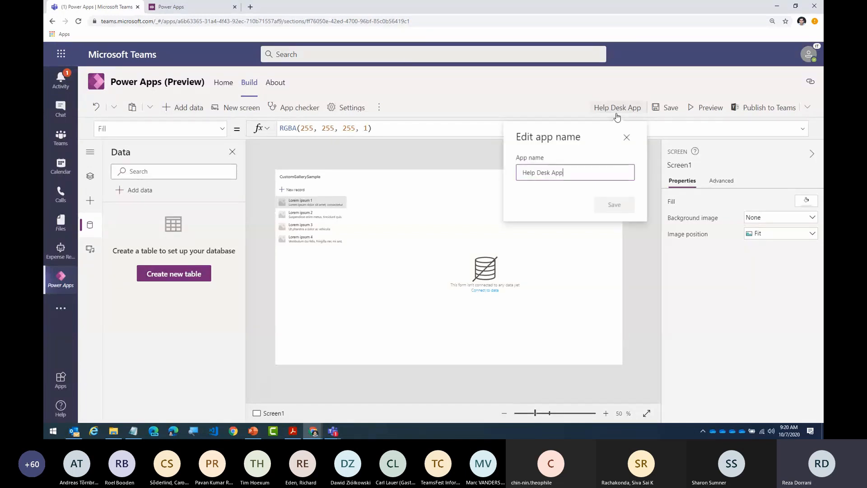
Step: Dismiss the app name editor and collapse the screen's properties pane to enlarge the canvas
click(627, 137)
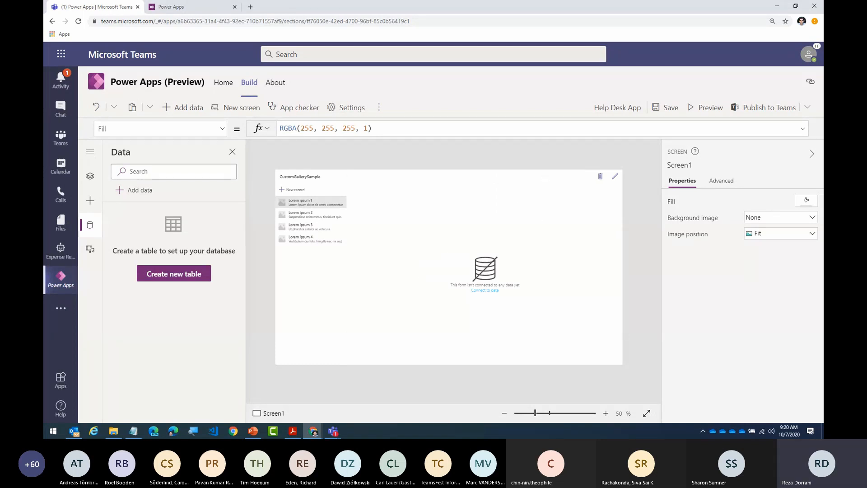
click(811, 154)
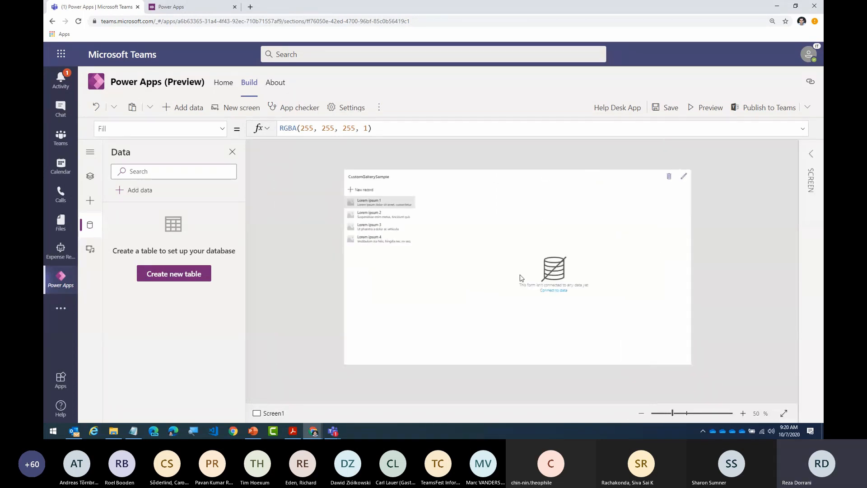
scroll(548, 351, up, 7)
scroll(548, 351, down, 5)
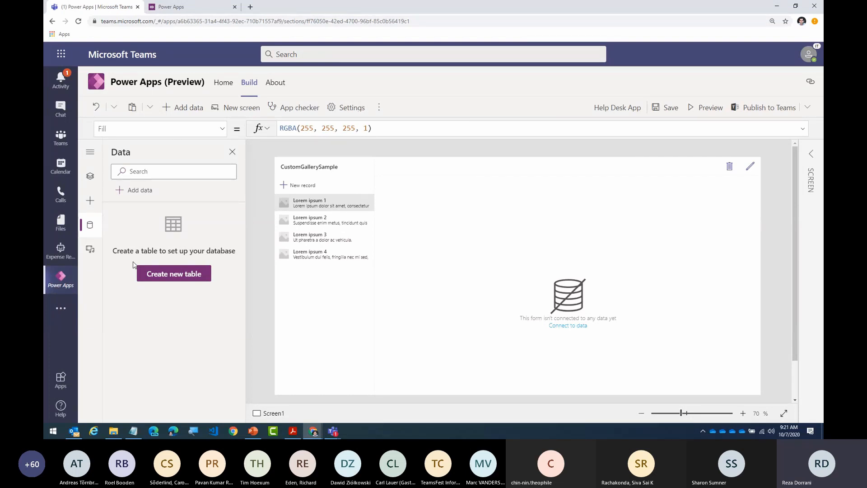
Step: Create a new table named Tickets for the app's data
click(154, 273)
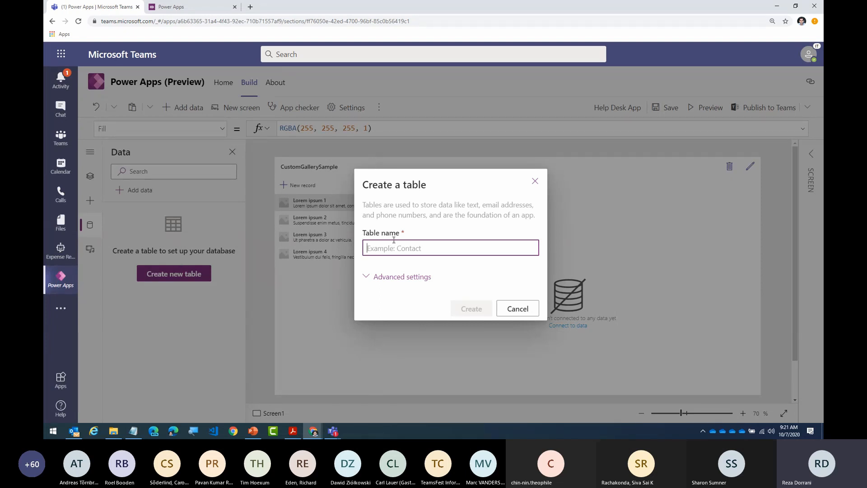
text(Tickets)
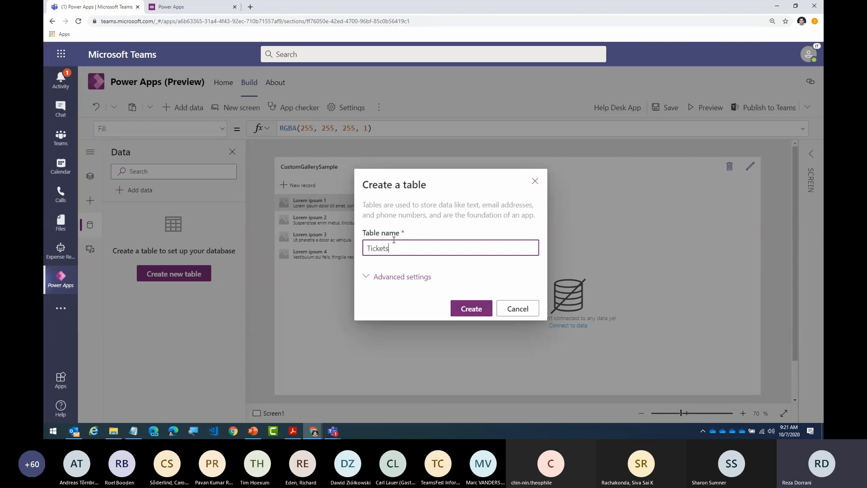
click(461, 310)
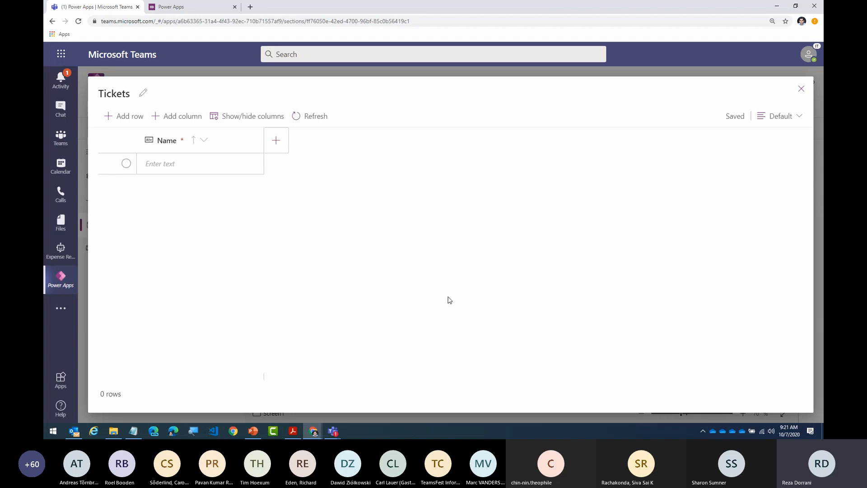
Step: Add a column named Description of type Text to the Tickets table
click(275, 147)
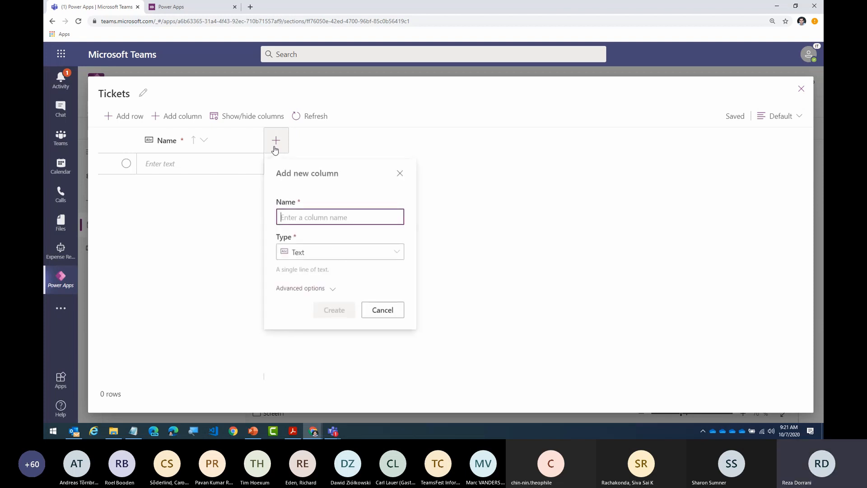
text(Description)
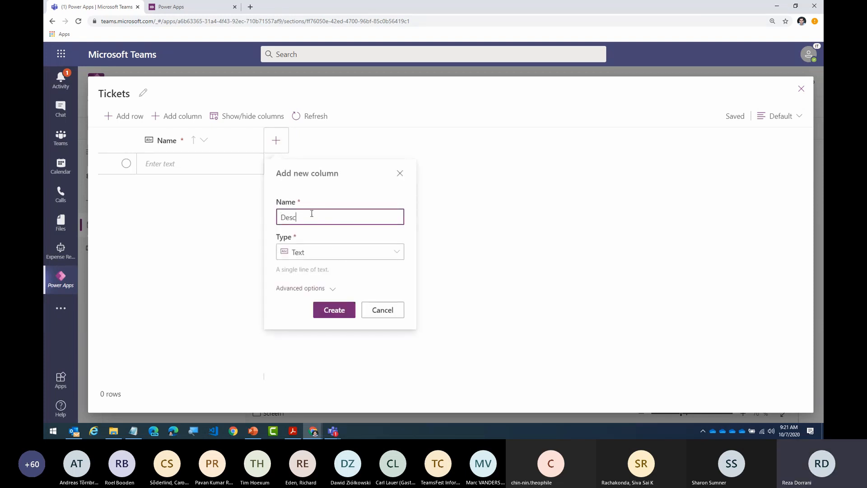
click(399, 250)
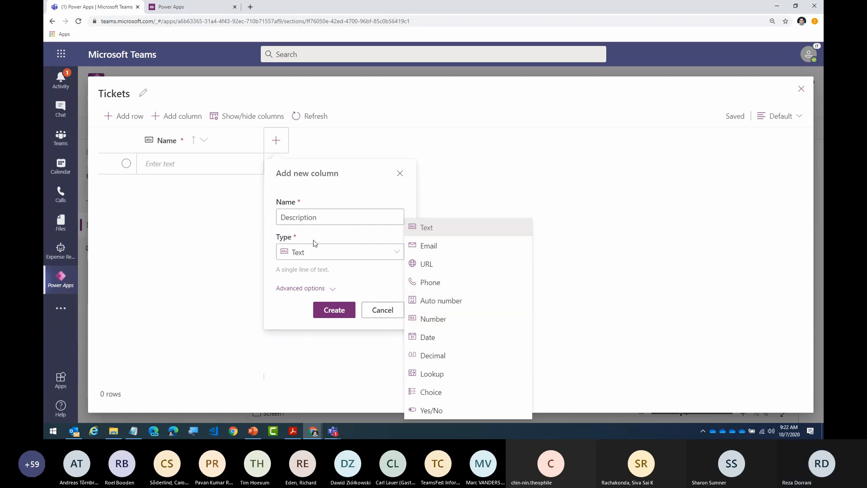
click(424, 230)
click(333, 314)
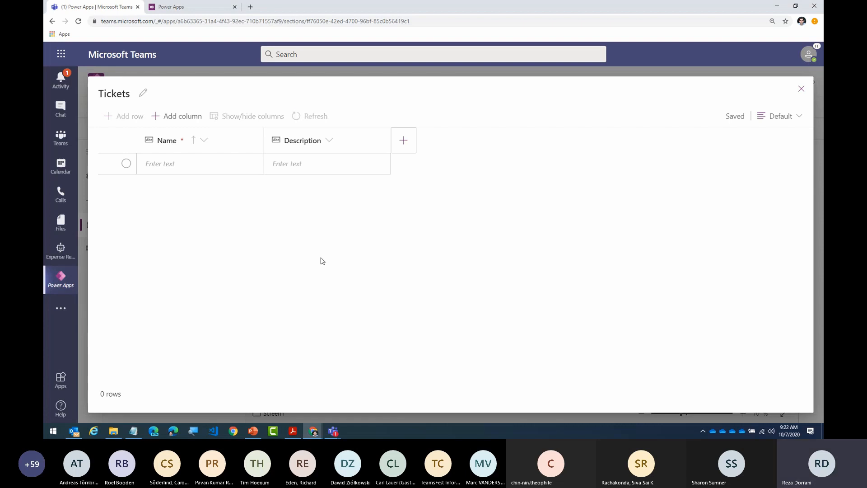
Step: Add an Auto number column named Ticket ID, keeping the string prefixed number format, 4 minimum digits and seed value 1000
click(404, 143)
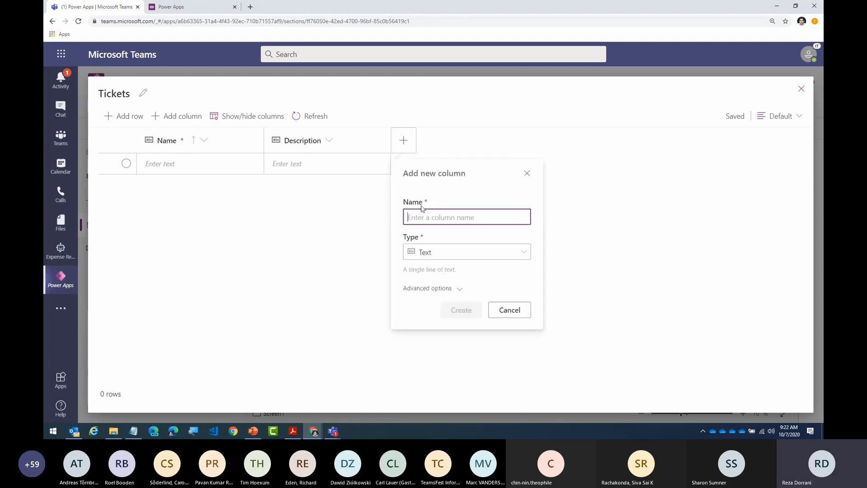
text(Ticket ID)
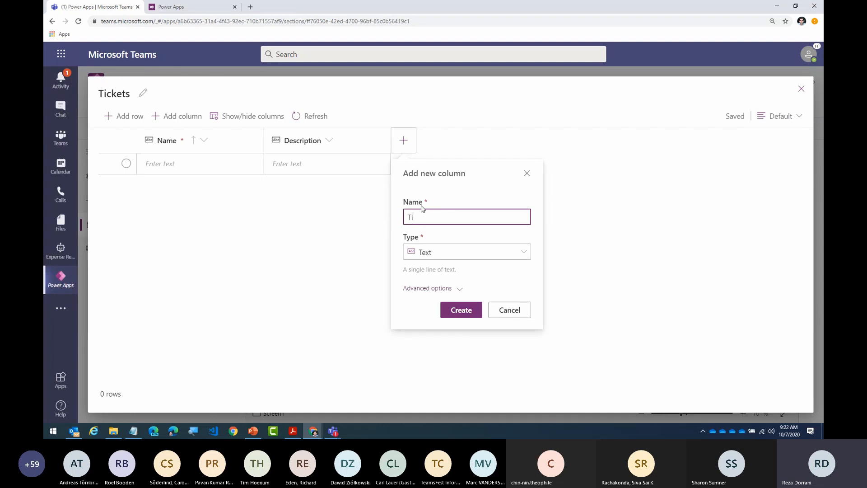
click(465, 255)
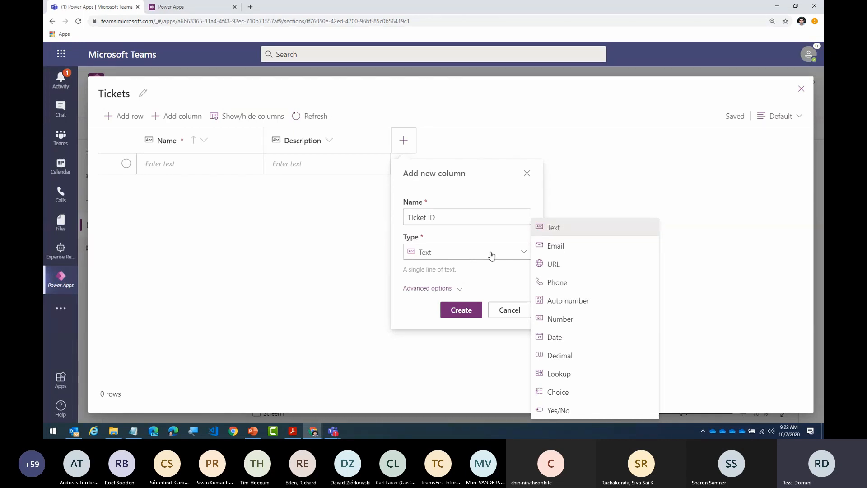
click(565, 304)
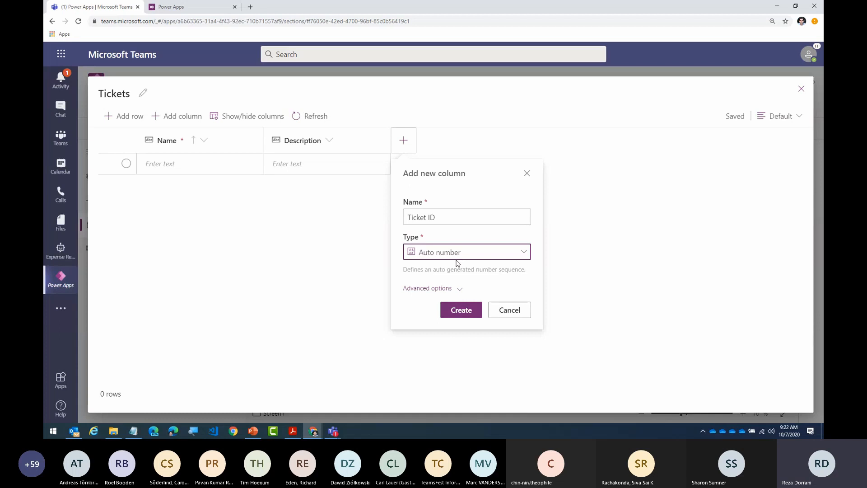
click(460, 291)
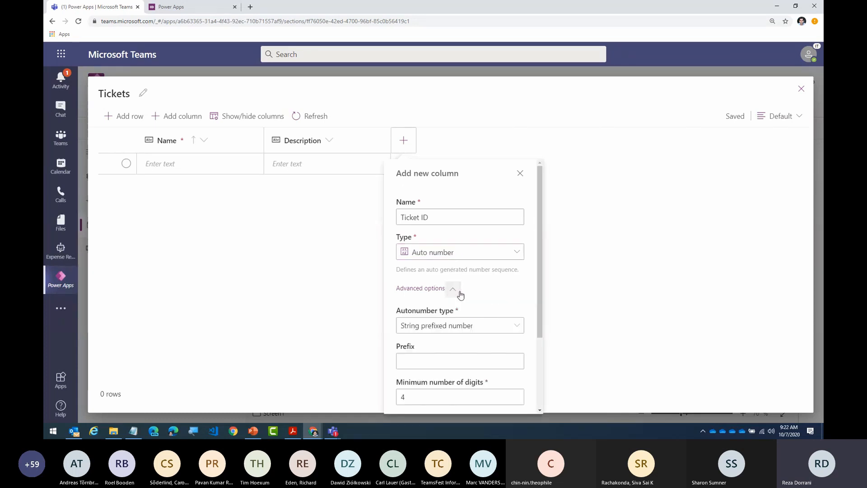
scroll(461, 295, down, 3)
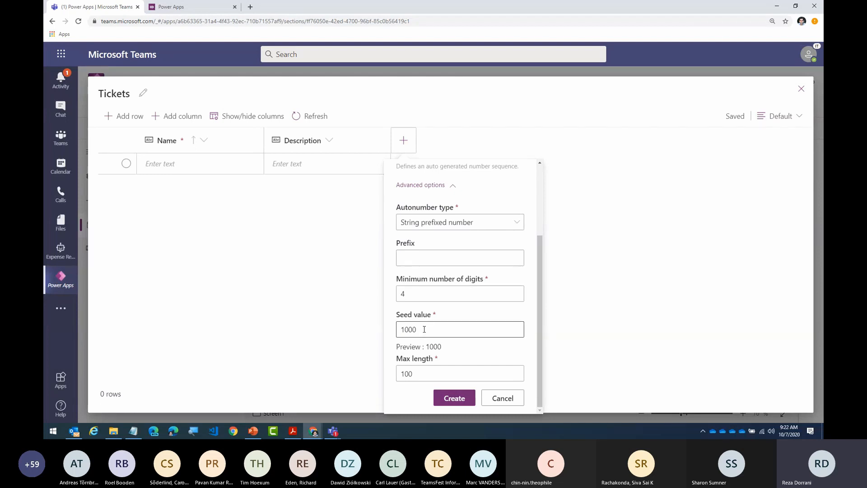
scroll(424, 329, up, 3)
scroll(425, 329, down, 3)
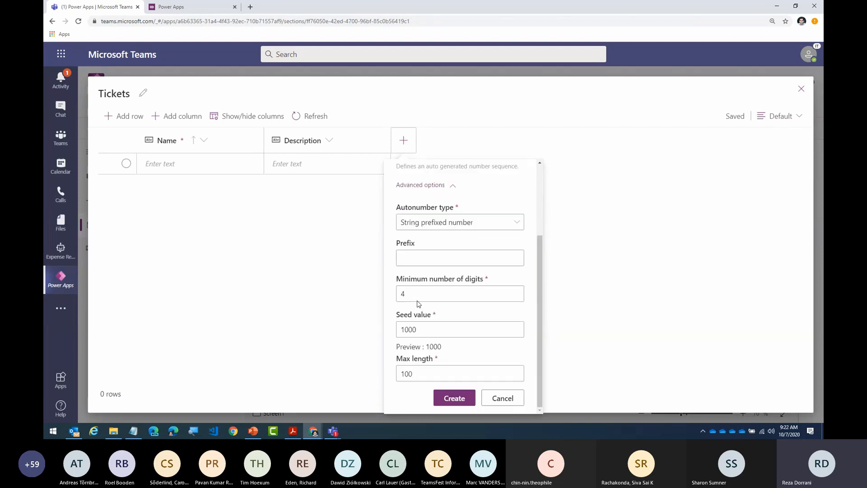
click(447, 400)
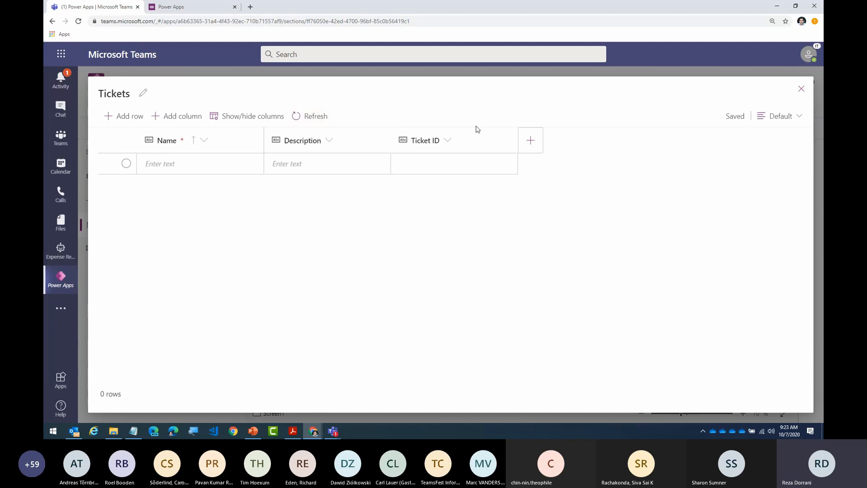
Step: Start a new column named Approval Status and set its type to Choice
click(526, 143)
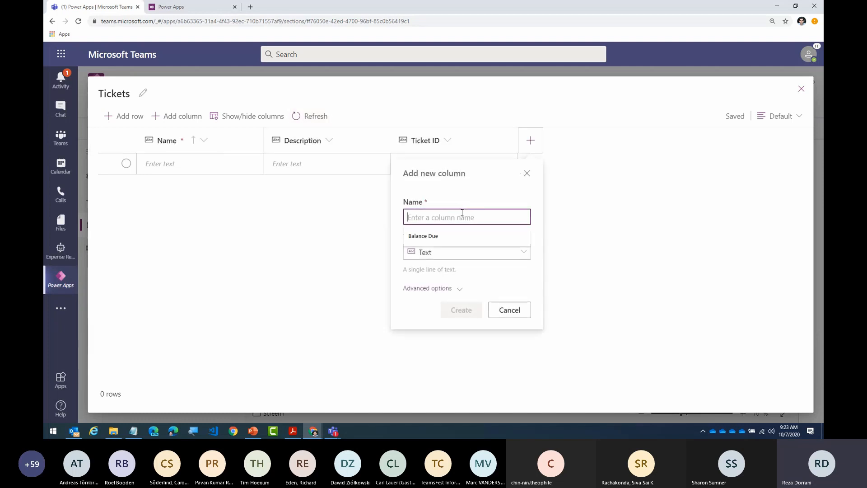
text(Approva)
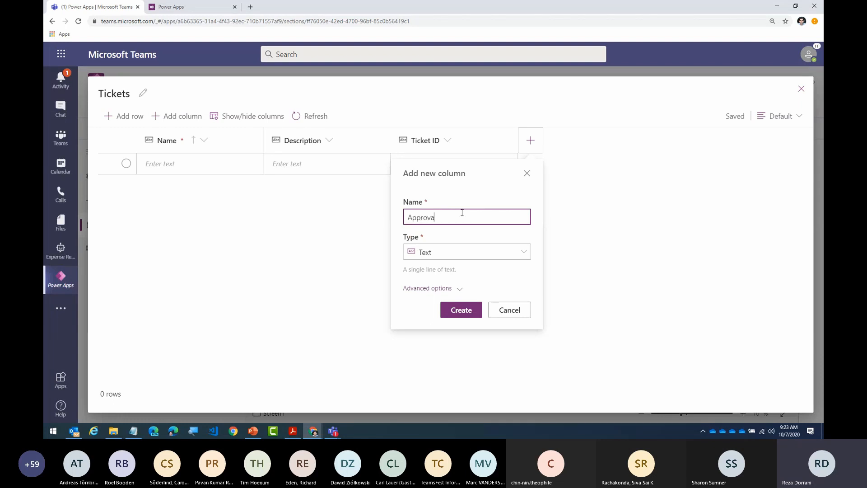
text(l Status)
click(478, 250)
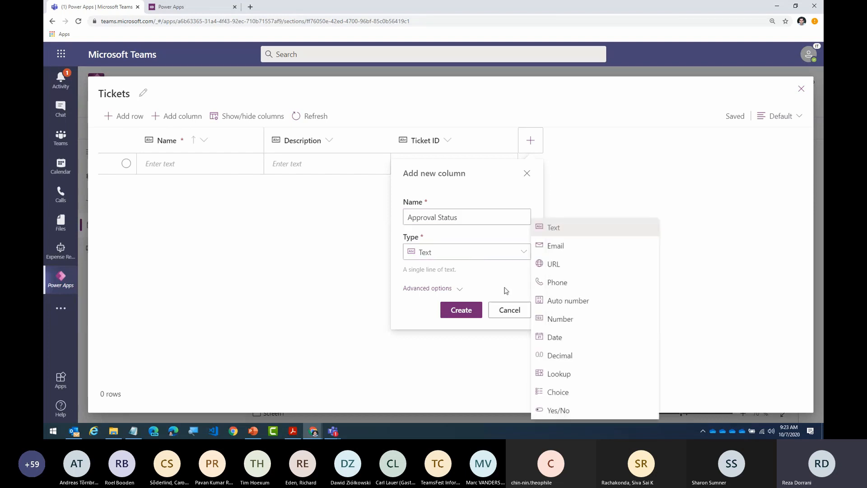
click(560, 392)
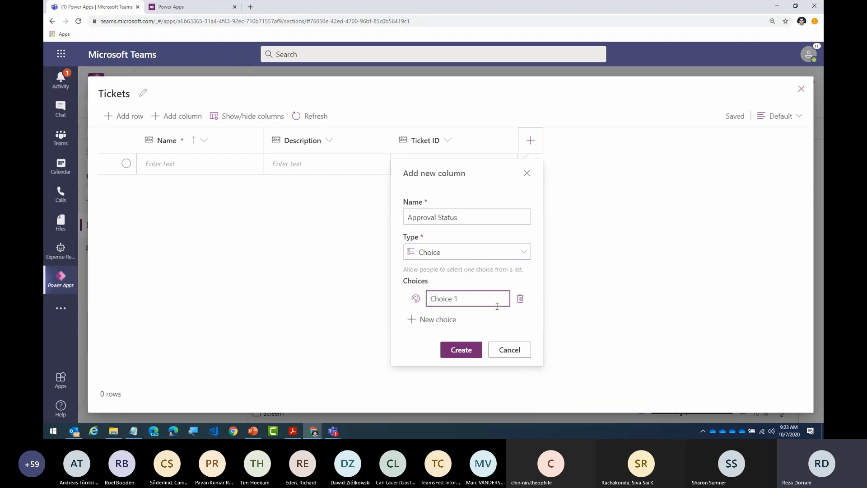
Step: Define the Approval Status choices as New, Pending, Approved and Rejected
text(New)
click(411, 320)
key(ctrl+a)
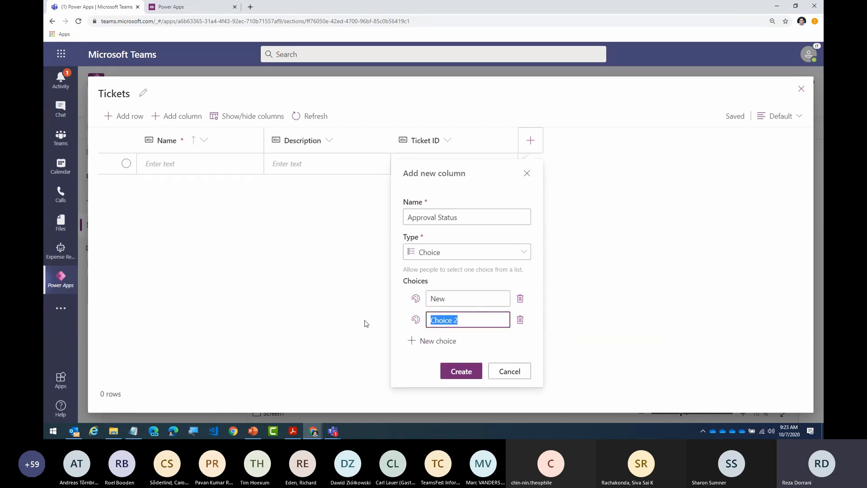
text(Pending)
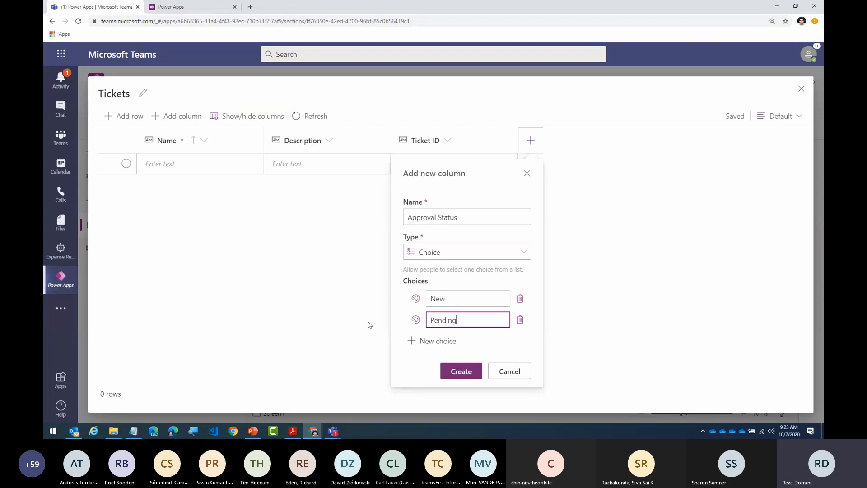
click(427, 341)
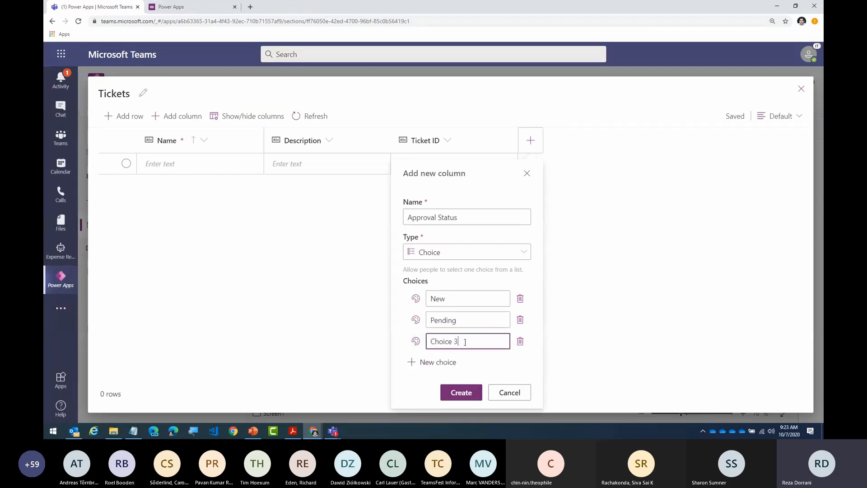
key(ctrl+a)
text(Approved)
click(422, 362)
key(ctrl+a)
text(Re)
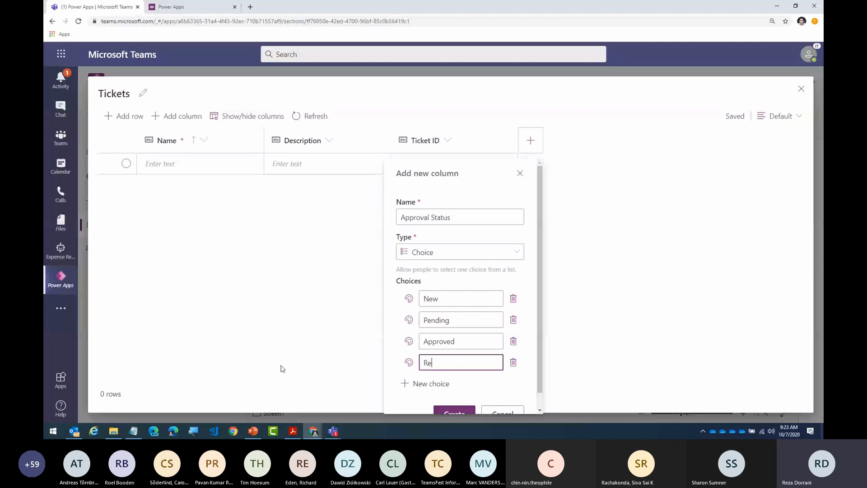
text(jected)
scroll(483, 301, down, 1)
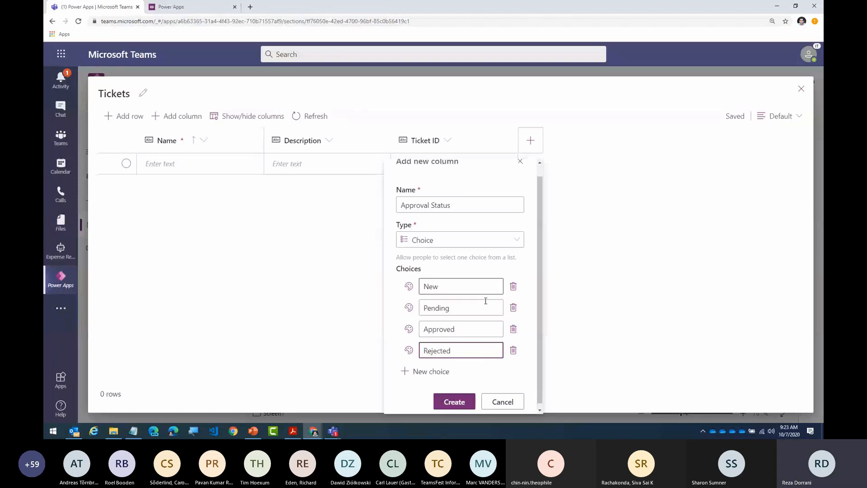
Step: Assign choice colors, including yellow for New and orange for Rejected, and create the Approval Status column
click(409, 284)
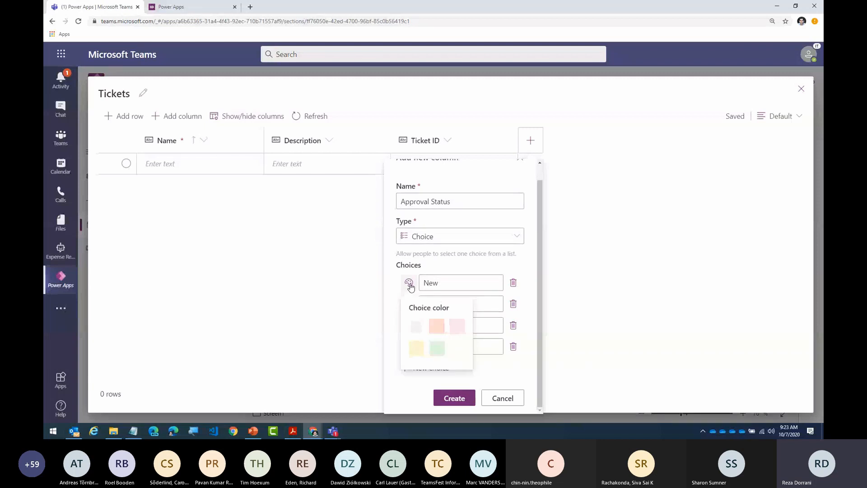
click(417, 348)
click(409, 325)
click(416, 346)
click(409, 346)
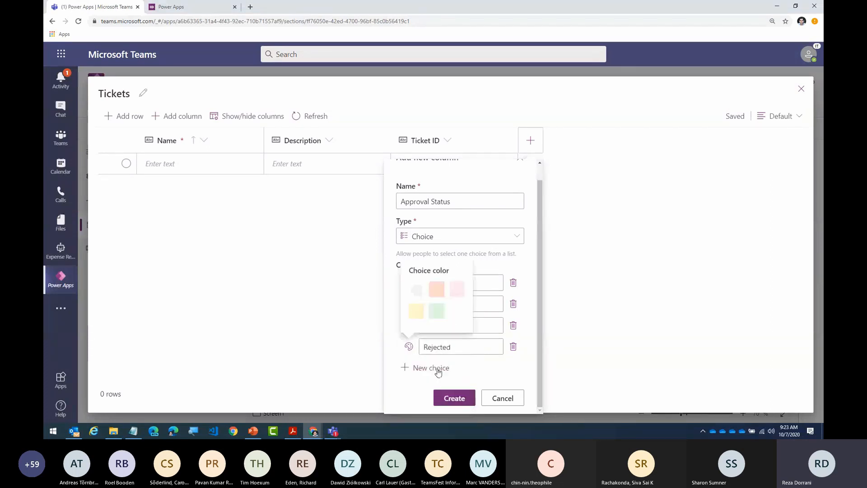
click(437, 290)
click(451, 400)
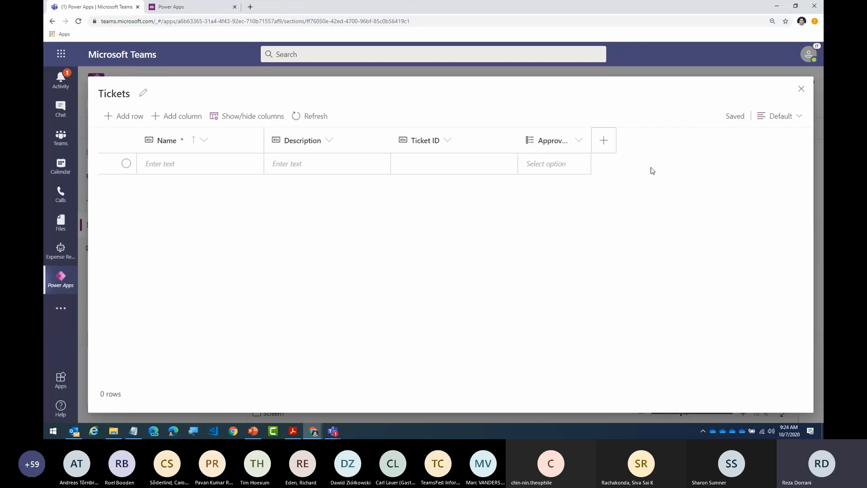
Step: Widen the Approval Status column to fit its heading and add a text column named Approvers Comments
drag(589, 129, 629, 130)
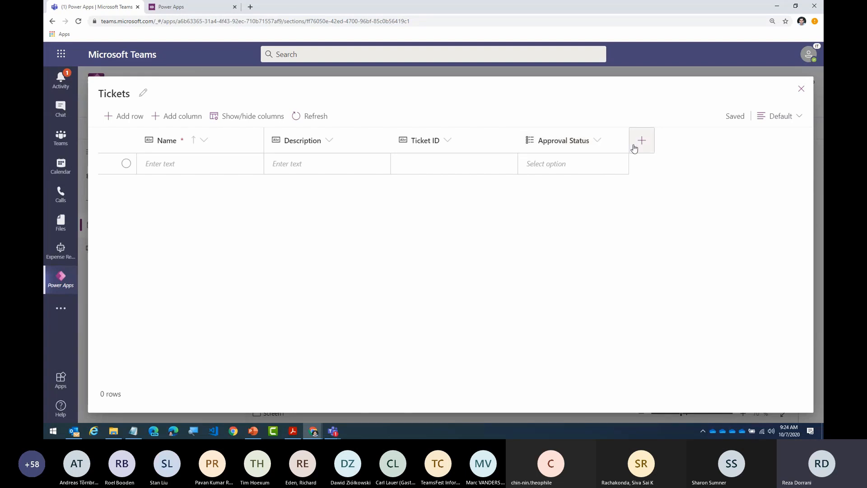
click(642, 140)
text(App)
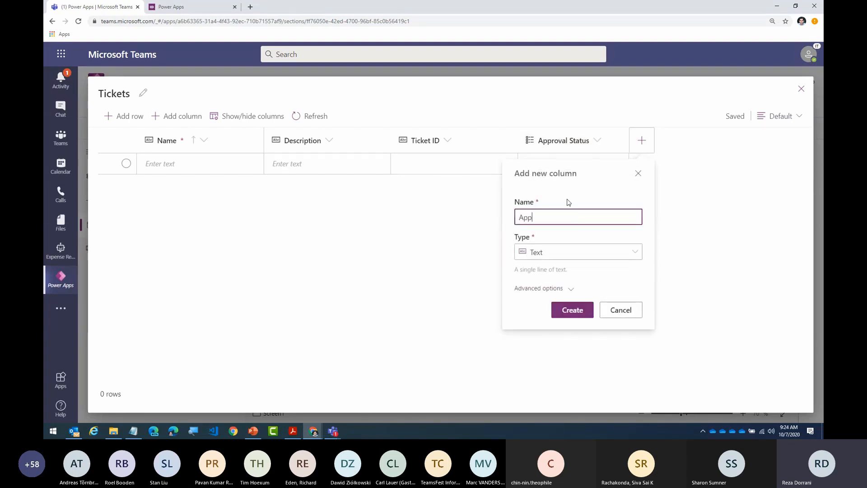
text(rovers Comments)
click(570, 311)
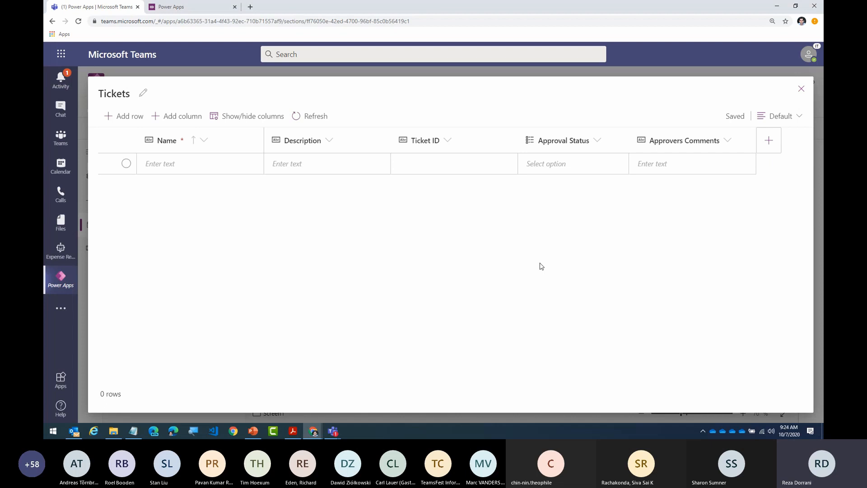
Step: Start the first Tickets row with the name New Laptop and the description "Dell laptop needed"
click(195, 167)
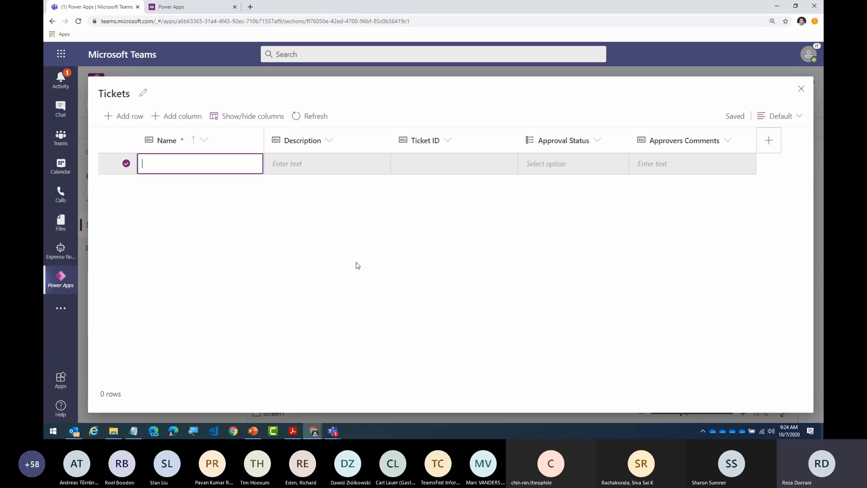
text(New Laptop)
key(Tab)
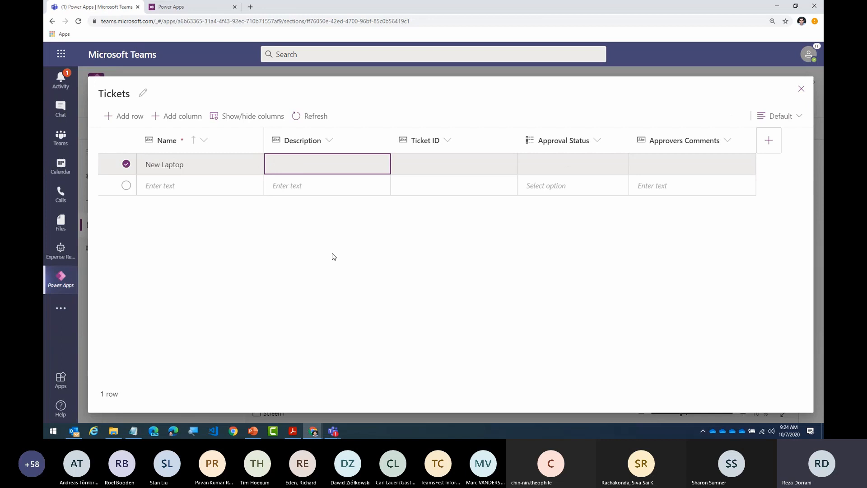
click(326, 172)
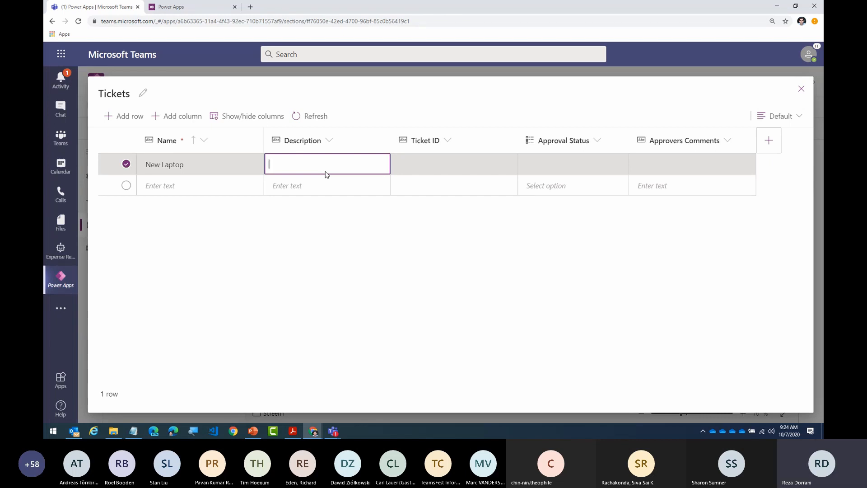
text(Dell laptop needed)
key(Tab)
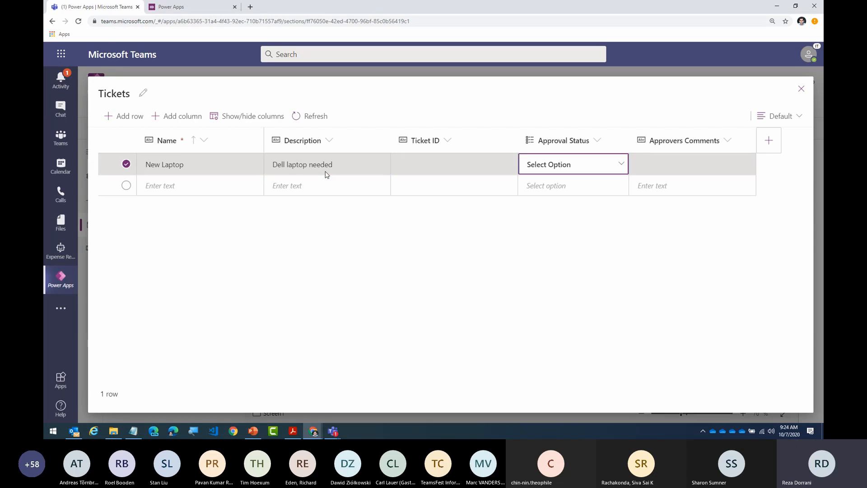
Step: Set the New Laptop ticket's status to Approved with the approver comment "You got it", and close the table editor
click(599, 171)
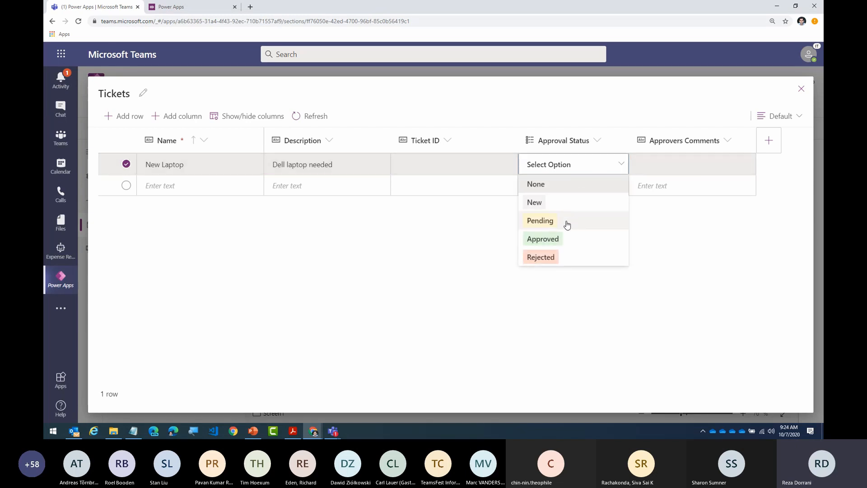
click(558, 237)
click(651, 162)
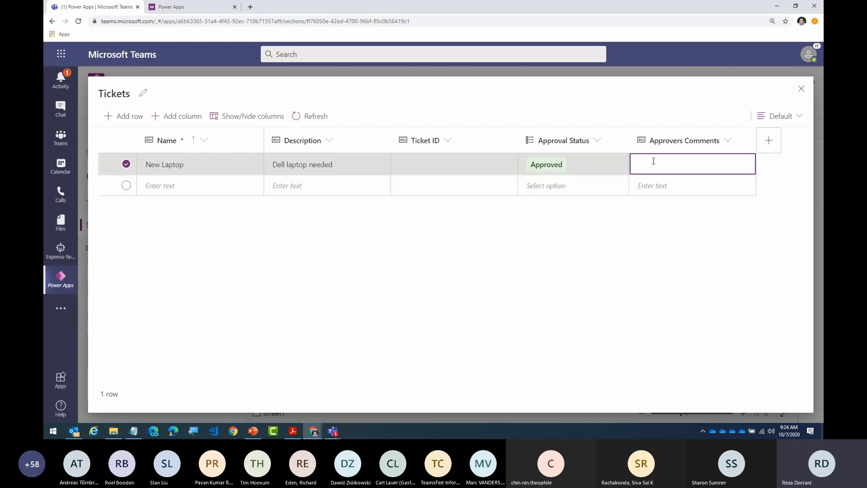
text(You got it)
click(564, 229)
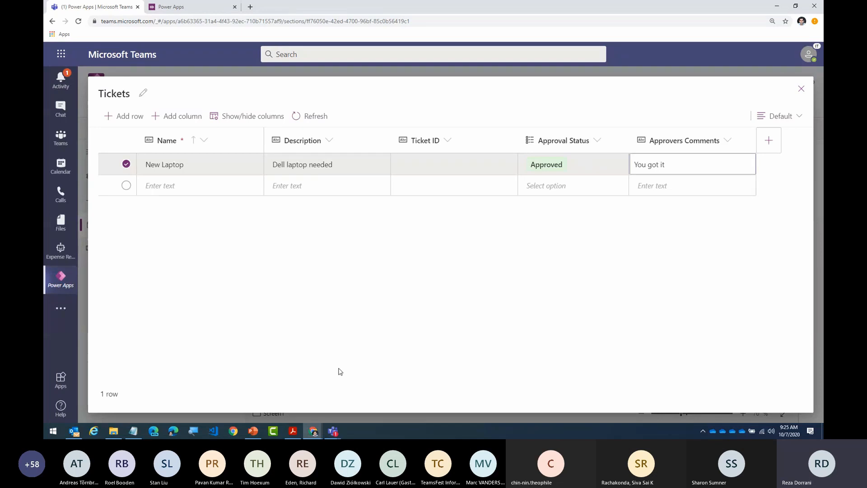
click(803, 90)
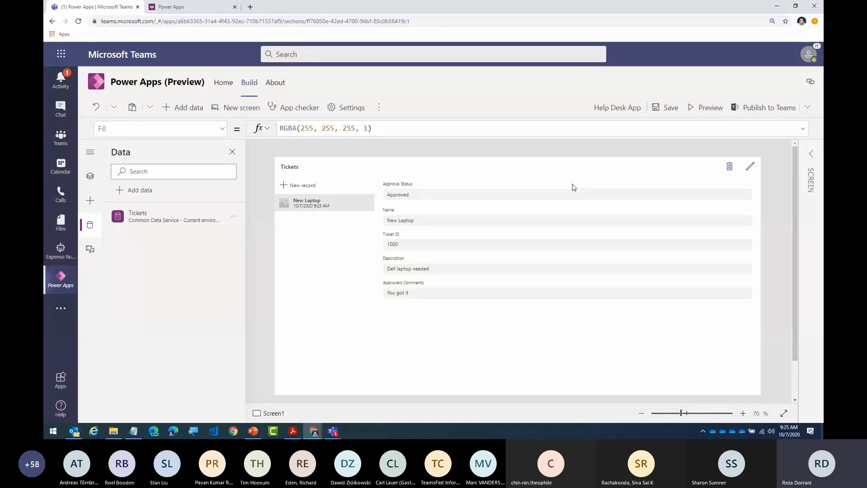
Step: Preview the app to examine its blank new-record form and the New Laptop edit form with its Approval Status choices
click(708, 109)
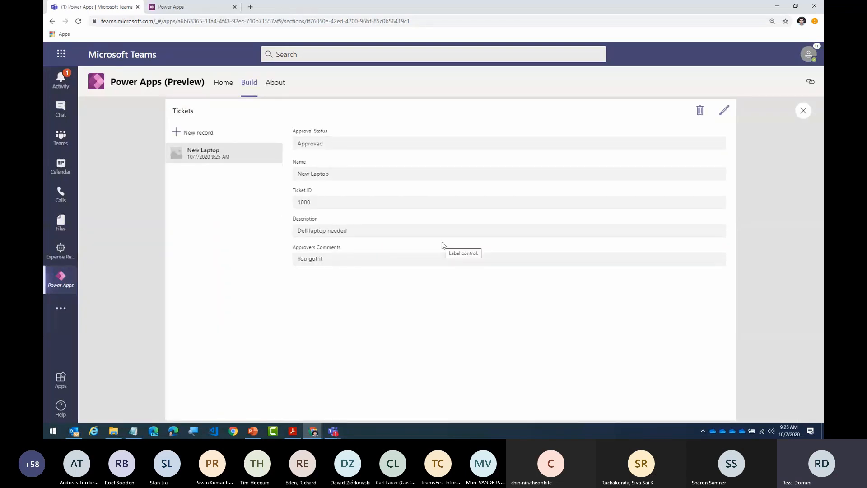
click(192, 132)
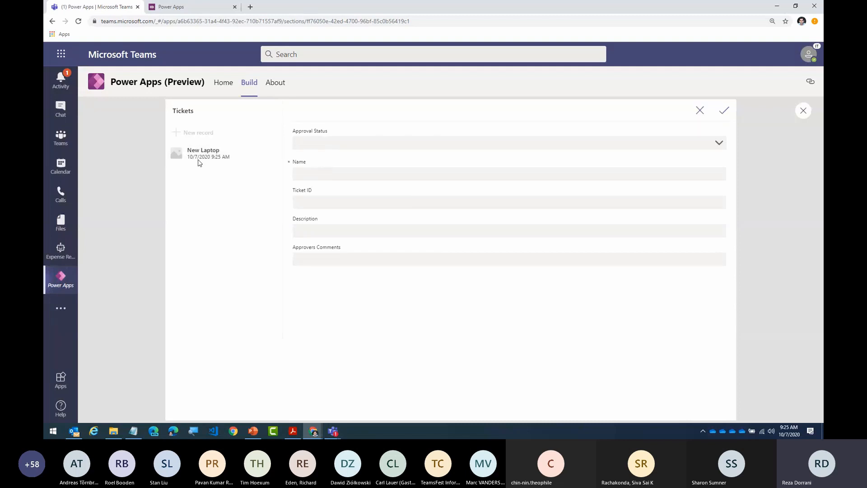
click(699, 111)
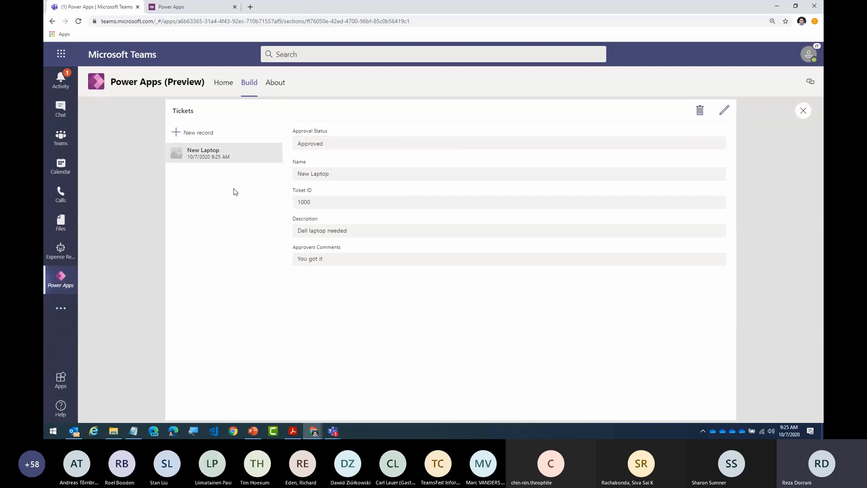
click(723, 111)
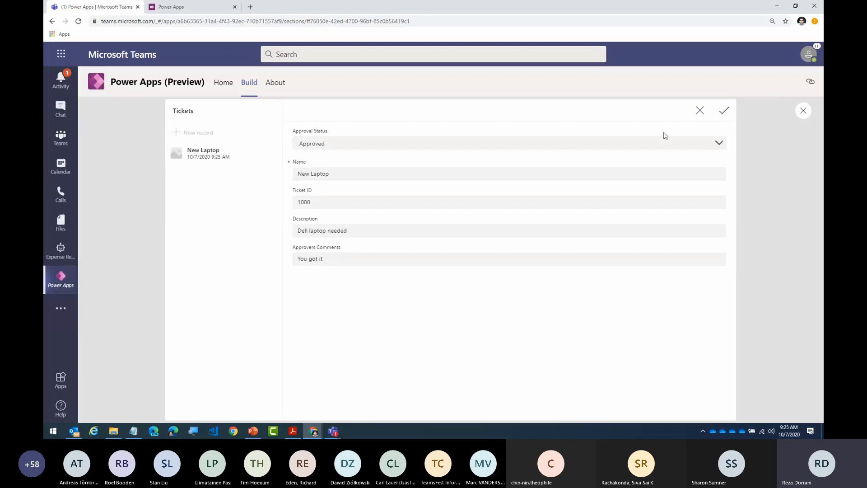
click(683, 144)
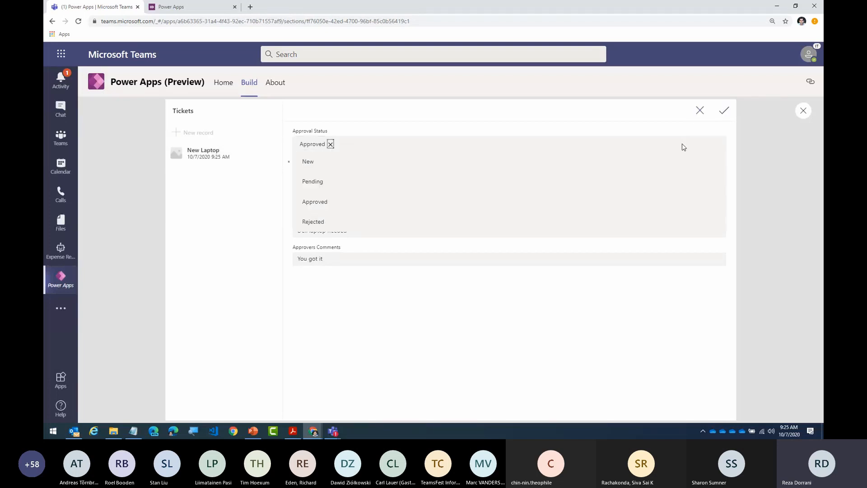
click(307, 202)
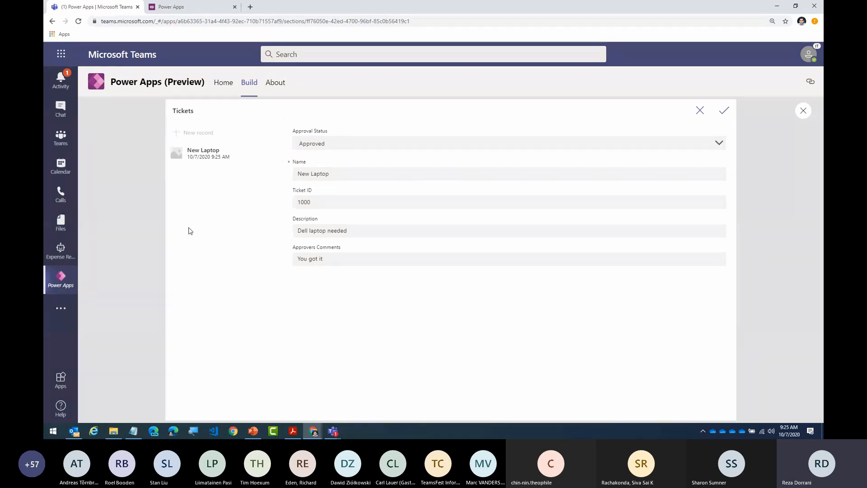
click(804, 110)
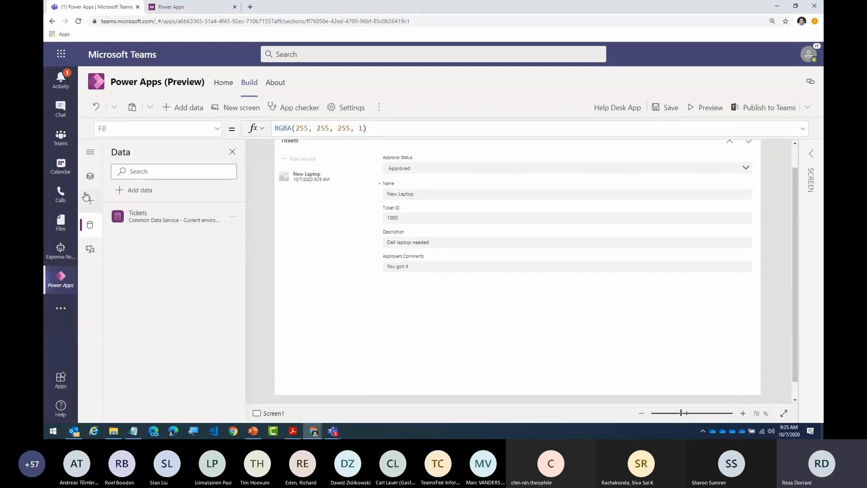
Step: Look over the app's screen tree, the new-screen templates and the available data sources
click(94, 177)
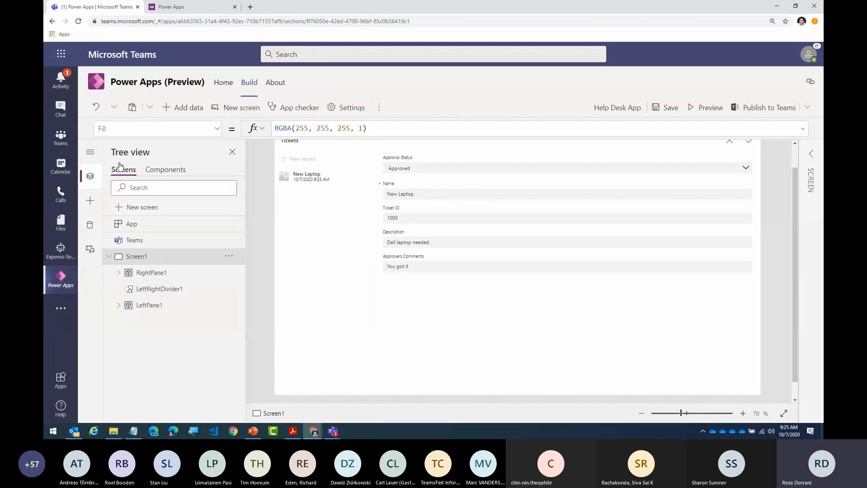
click(145, 212)
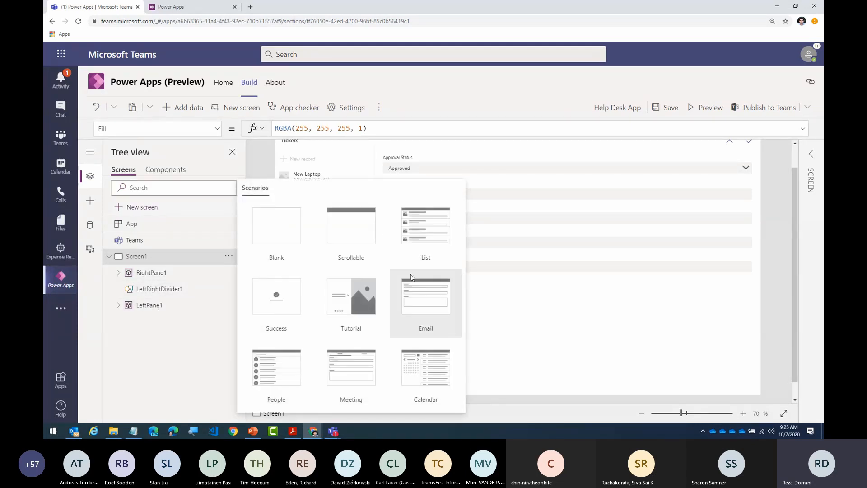
click(152, 379)
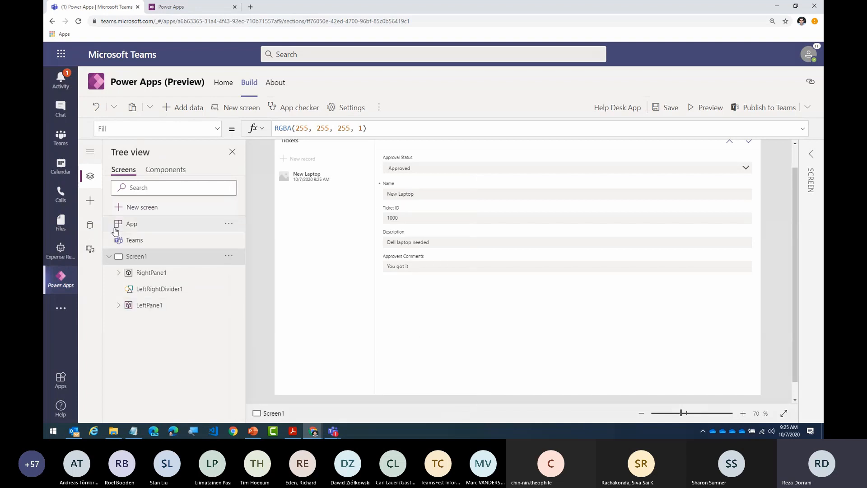
click(91, 226)
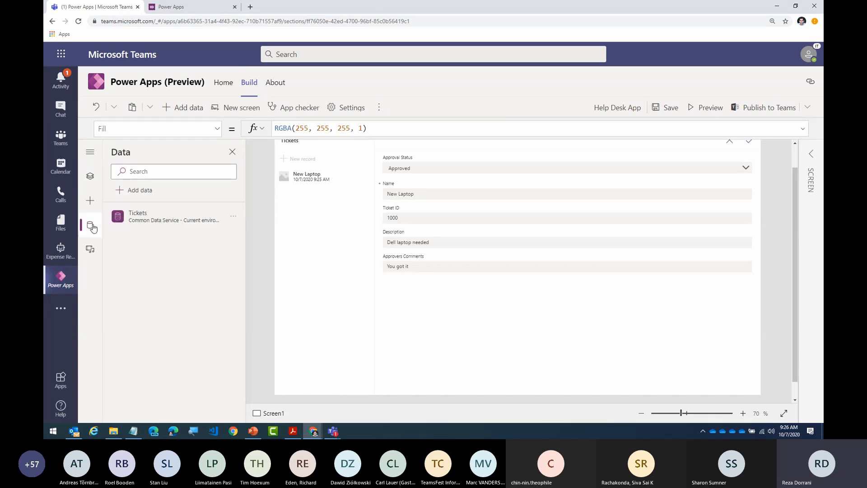
click(142, 191)
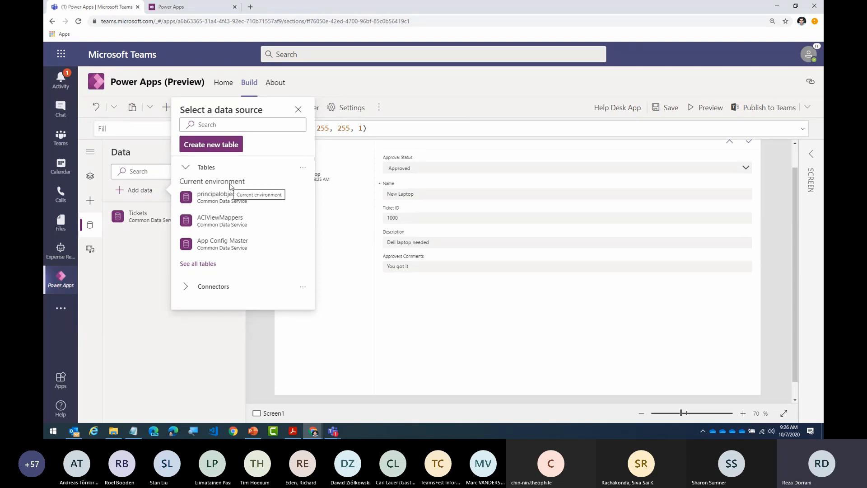
click(143, 289)
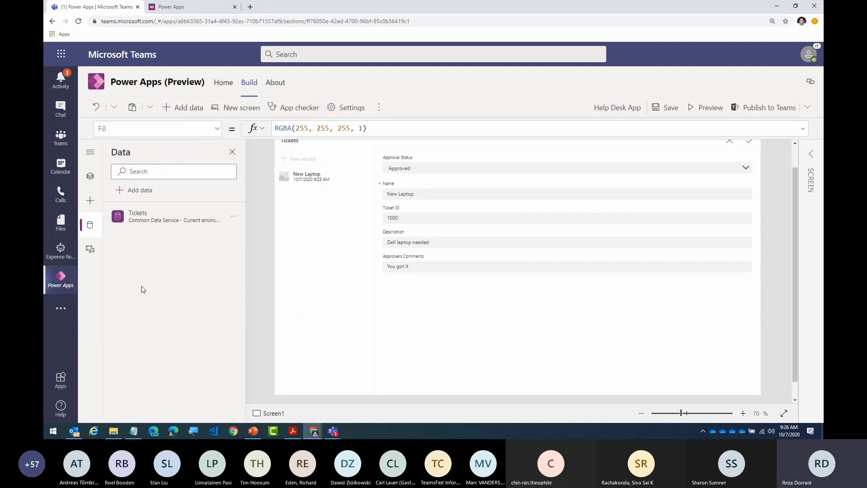
Step: Create a new data table named Categories for the app
mouse_move(170, 212)
click(138, 192)
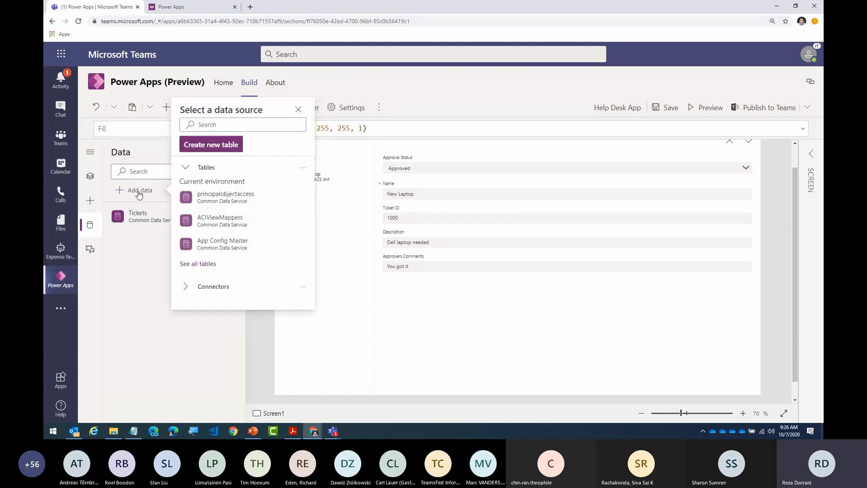
click(219, 149)
text(Category)
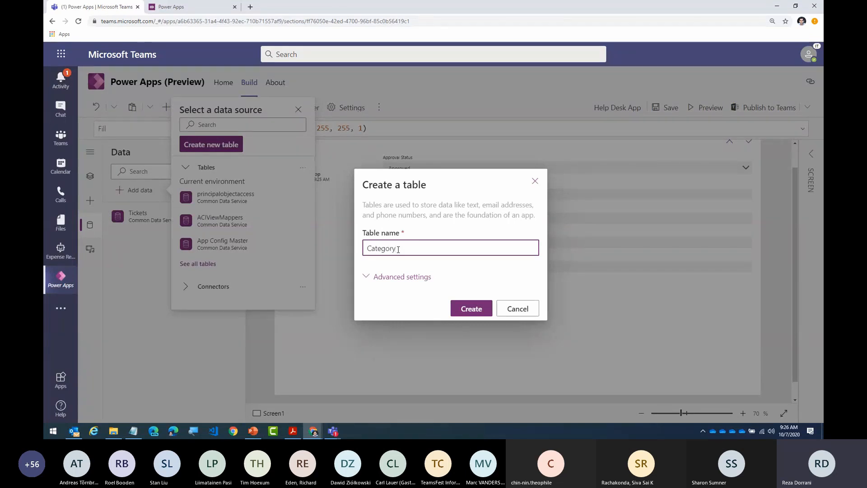
key(BackSpace)
text(ies)
click(472, 309)
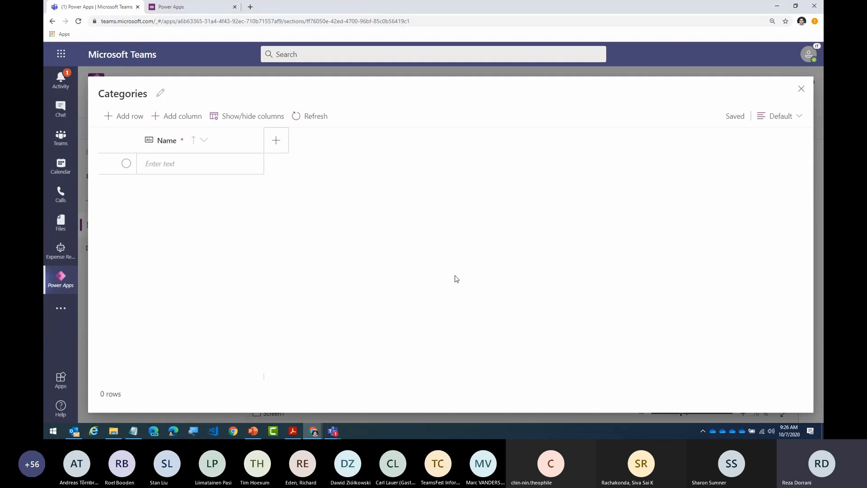
Step: Add an Email column named Approver to the Categories table
click(275, 144)
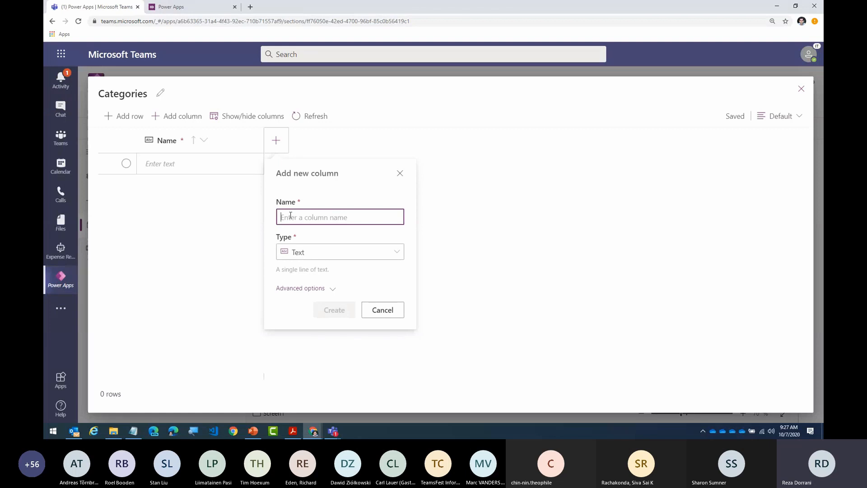
text(Approver)
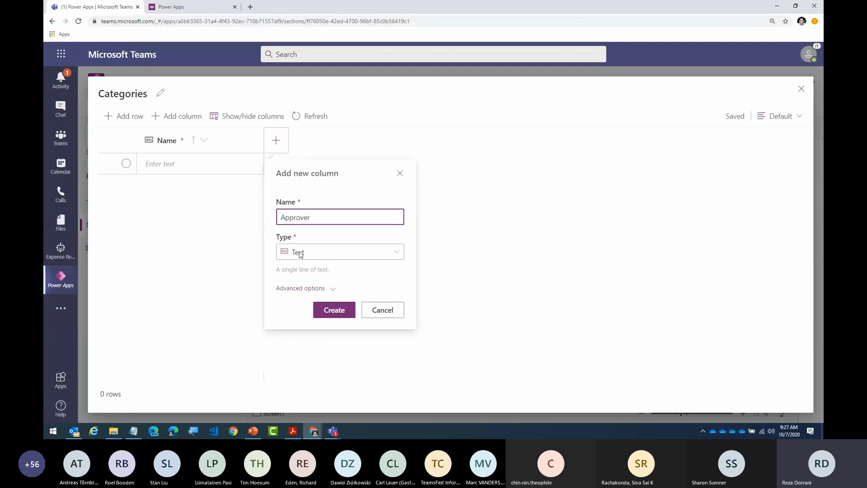
click(353, 253)
click(353, 253)
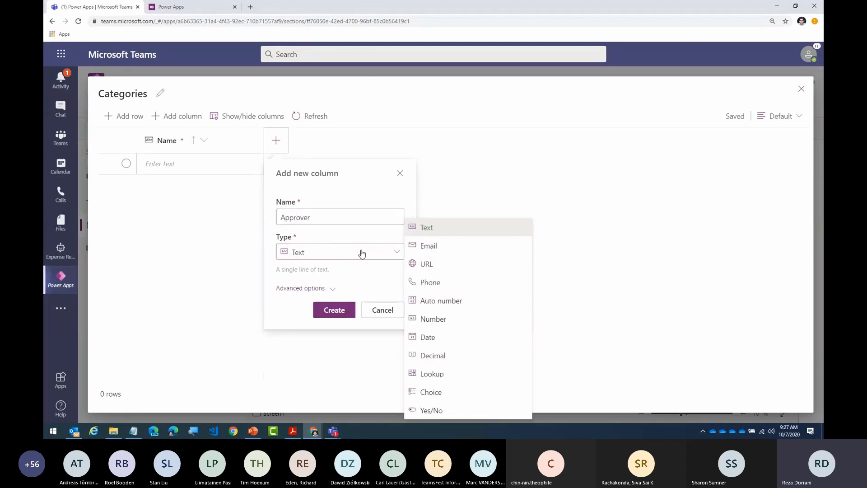
click(440, 246)
click(334, 310)
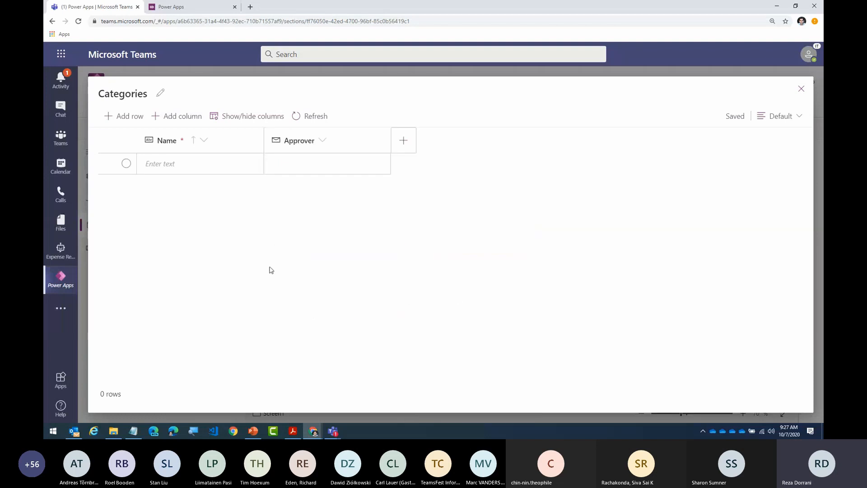
Step: Add a category row named IT and paste the approver's email address into its Approver field
click(195, 170)
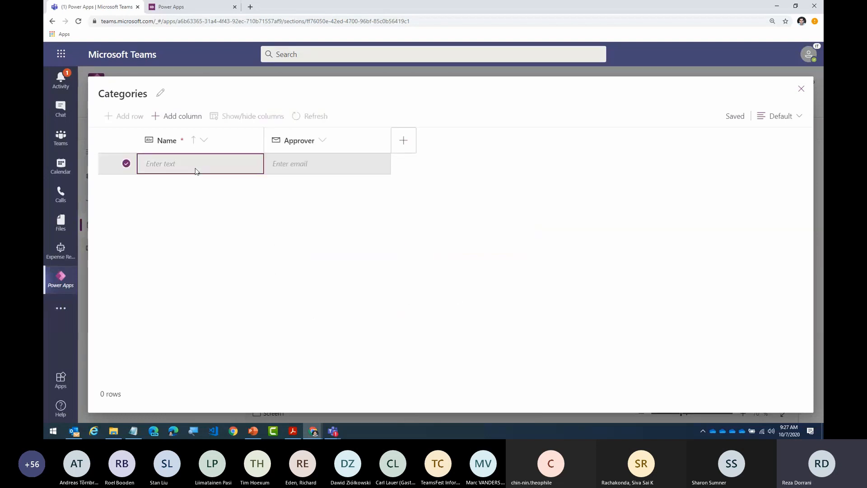
click(206, 165)
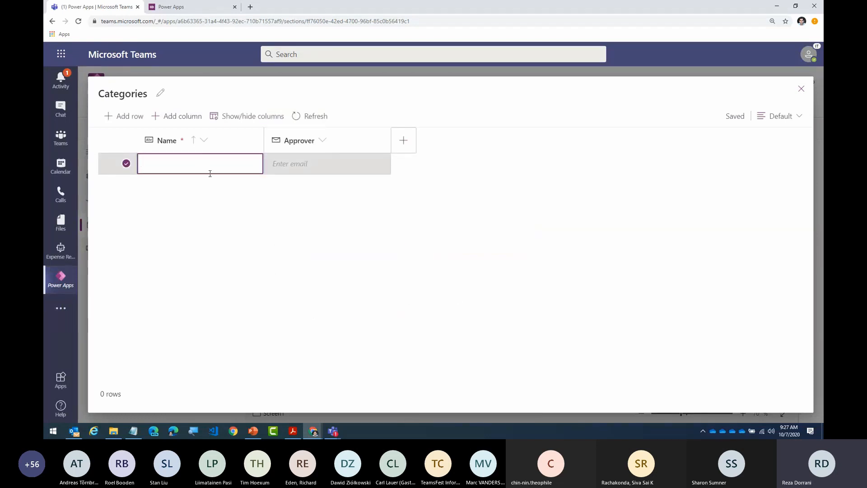
text(IT)
key(Tab)
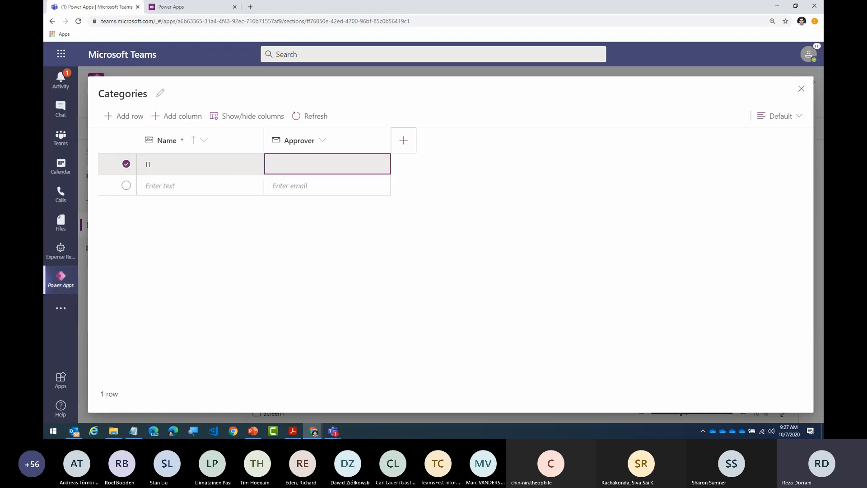
key(alt+Tab)
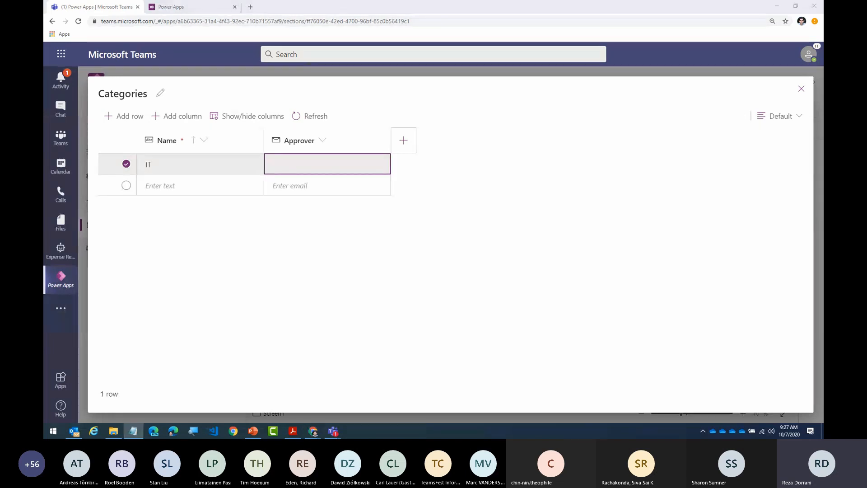
click(315, 170)
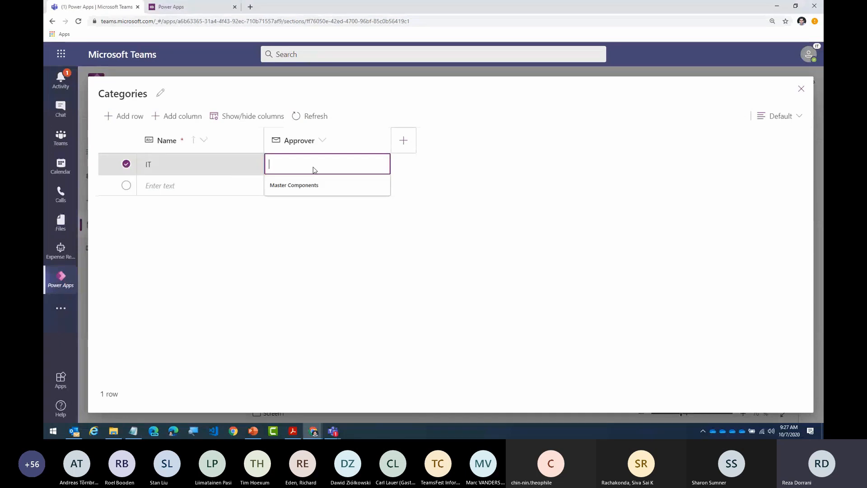
key(ctrl+v)
Step: Add a category row named Facilities with its approver's email address, and close the Categories table and the data source picker
click(183, 194)
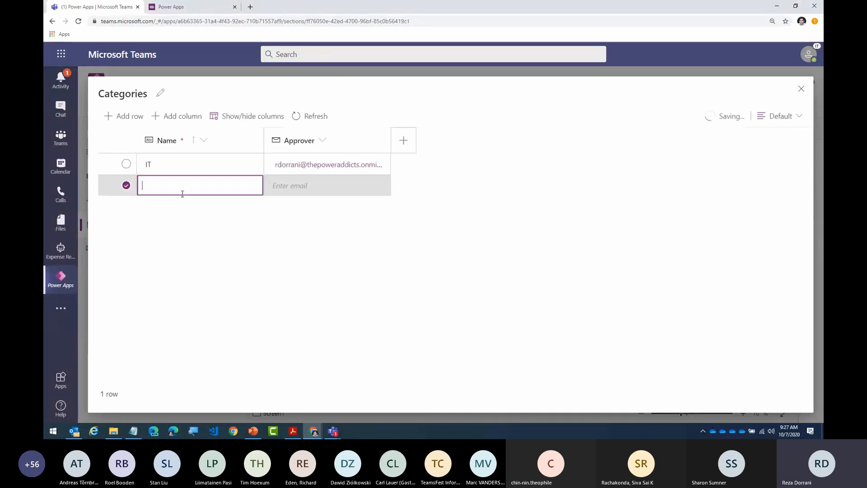
text(Facilities)
key(Tab)
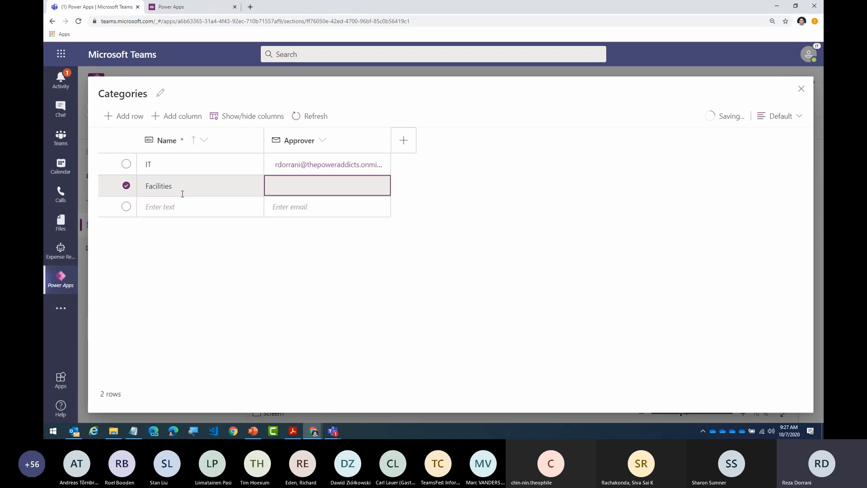
key(alt+Tab)
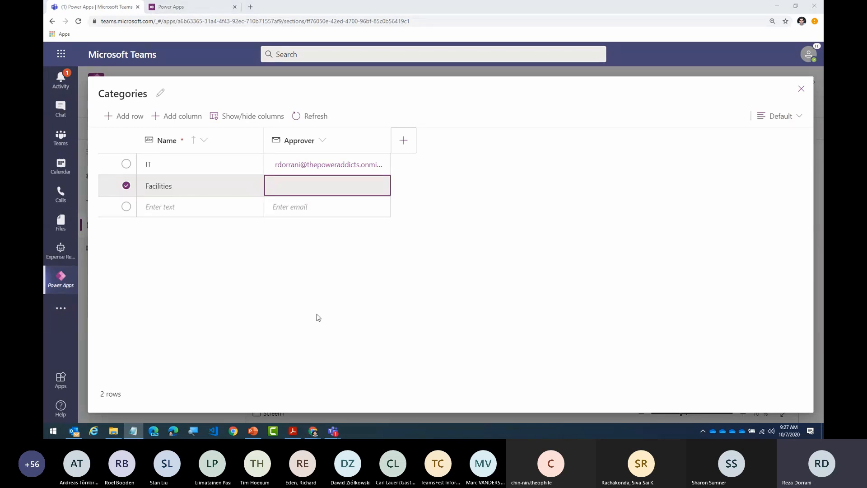
click(322, 190)
key(ctrl+v)
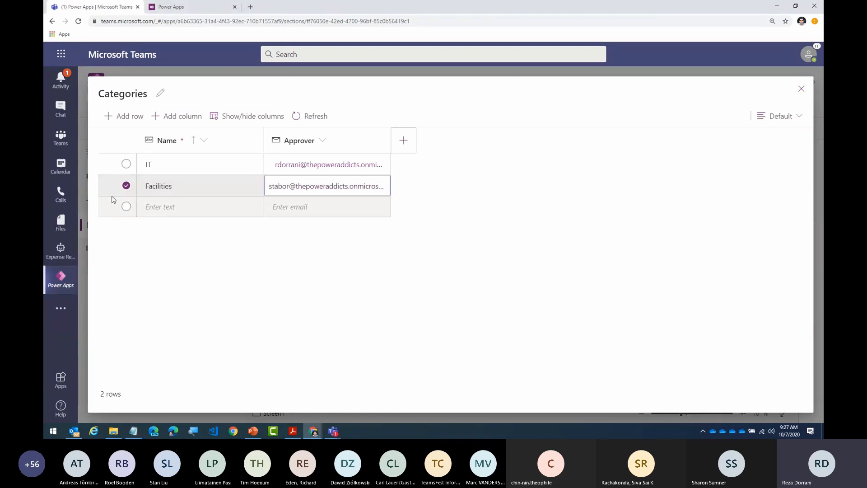
click(126, 164)
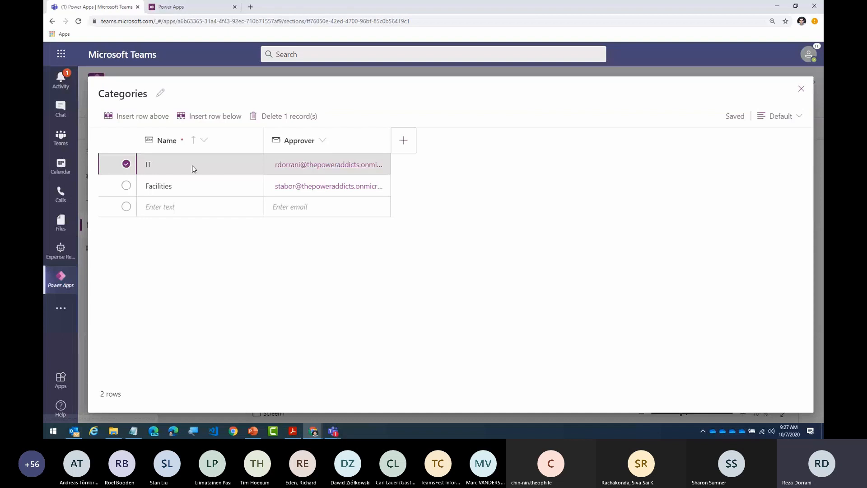
click(801, 89)
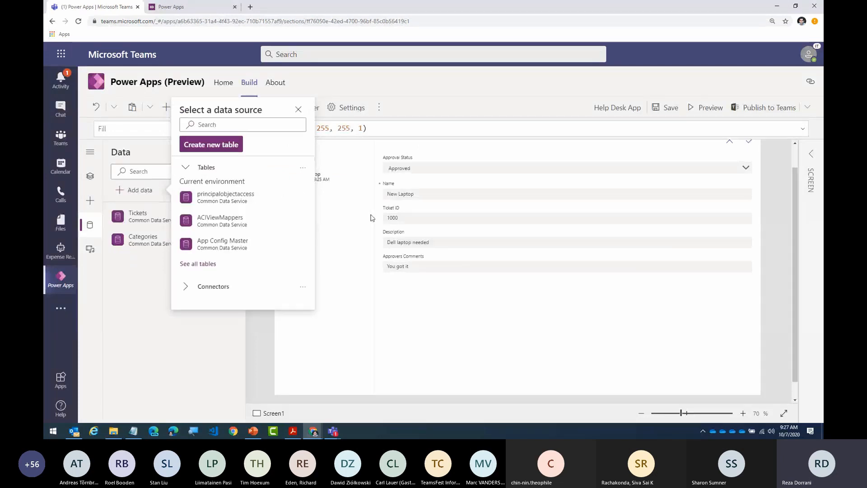
click(368, 217)
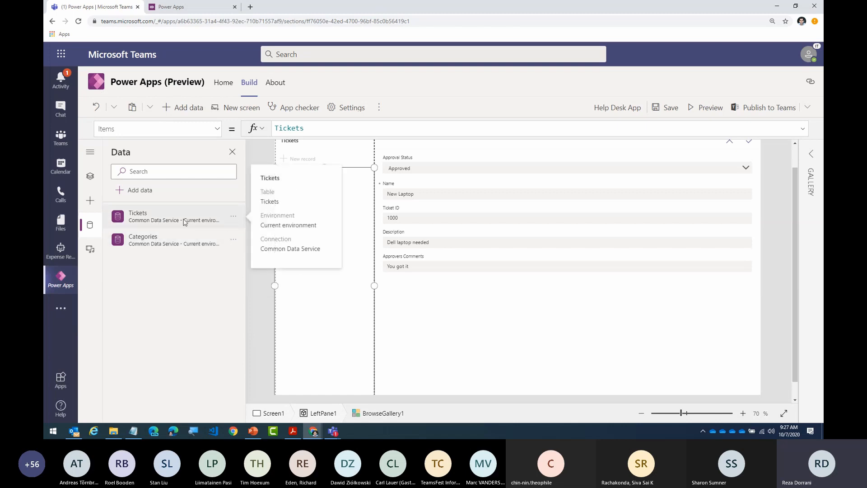
Step: Add a Lookup column named Category to the Tickets table, with Categories as its related table
click(233, 220)
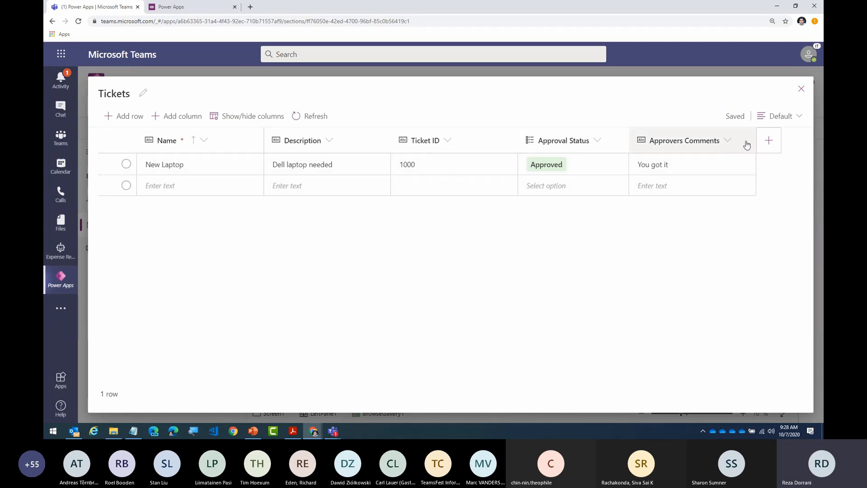
click(769, 142)
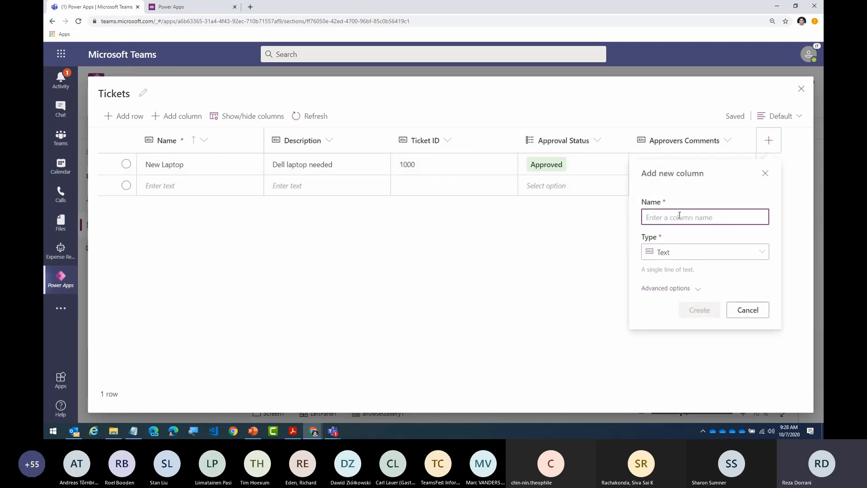
text(Category)
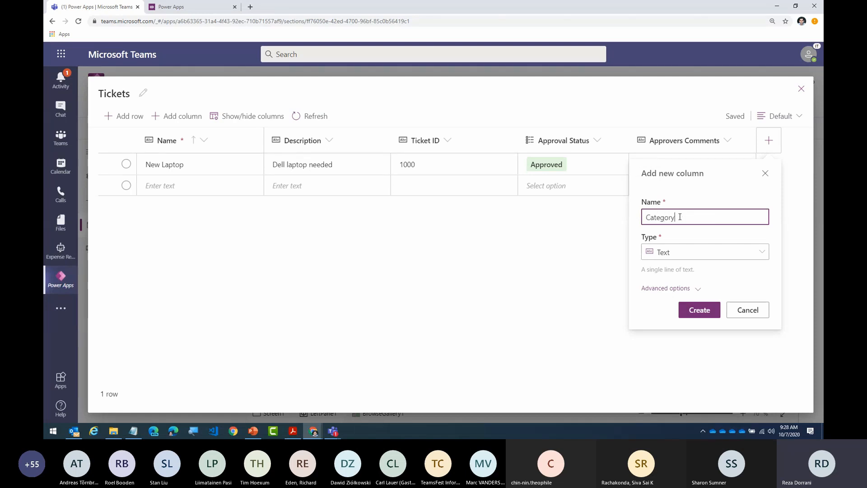
click(676, 253)
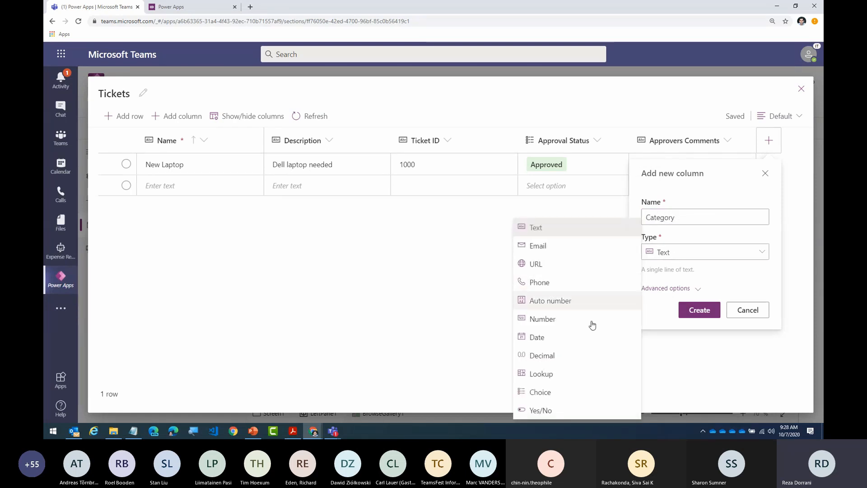
click(572, 374)
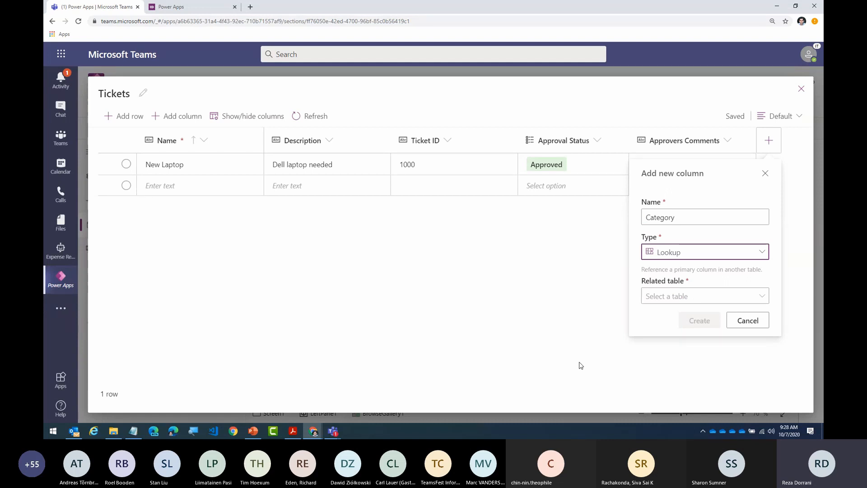
click(713, 297)
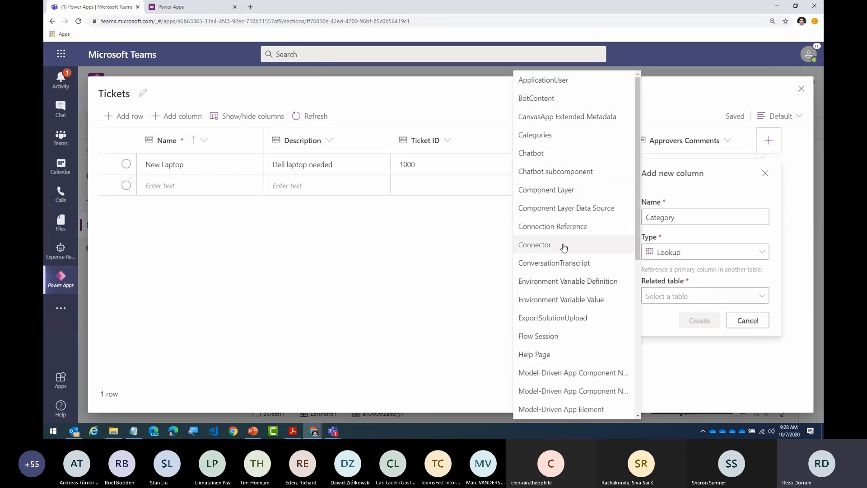
scroll(583, 253, down, 3)
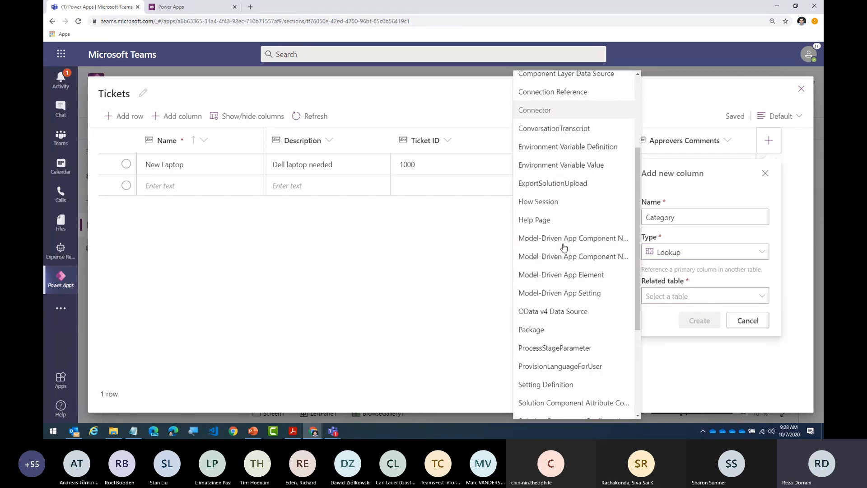
scroll(564, 246, down, 3)
scroll(562, 247, up, 2)
scroll(565, 246, down, 2)
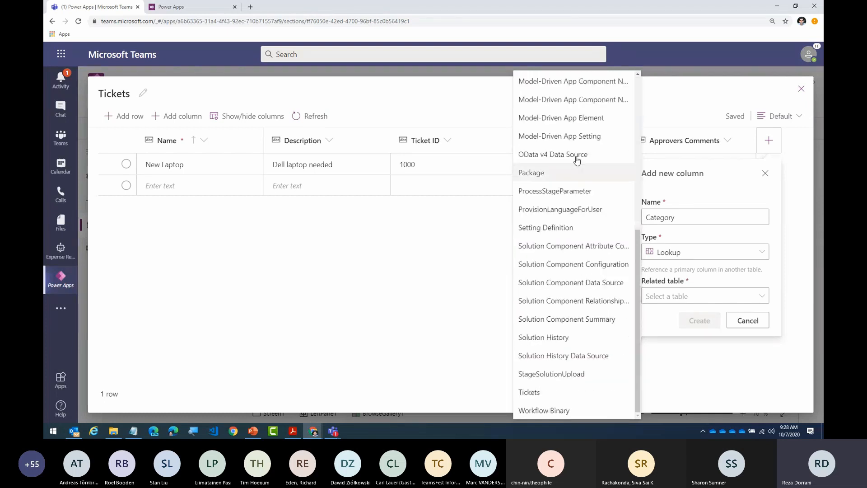
scroll(548, 297, up, 4)
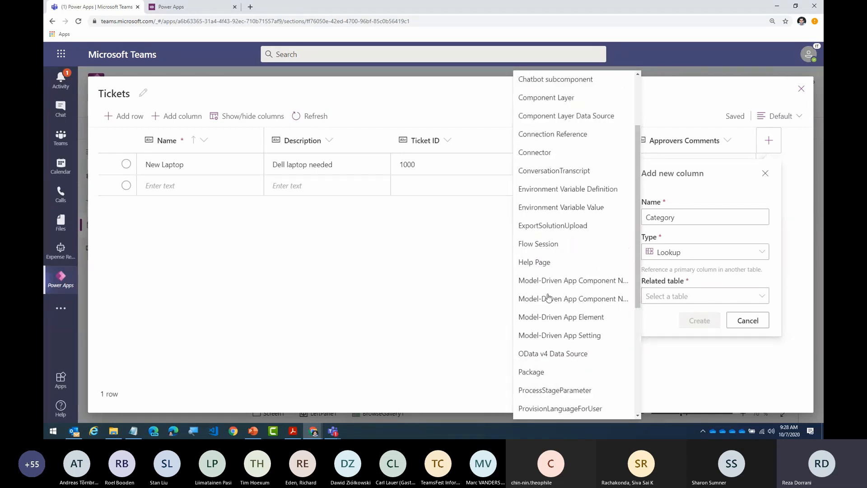
scroll(549, 178, up, 1)
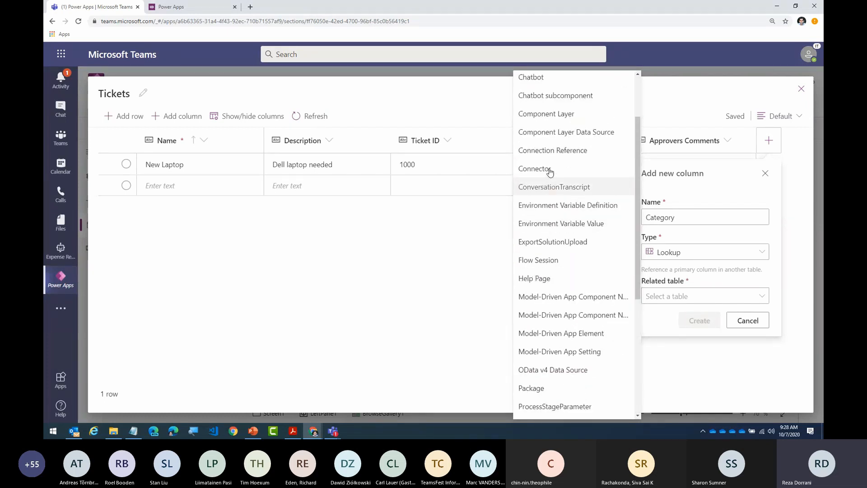
scroll(549, 174, up, 2)
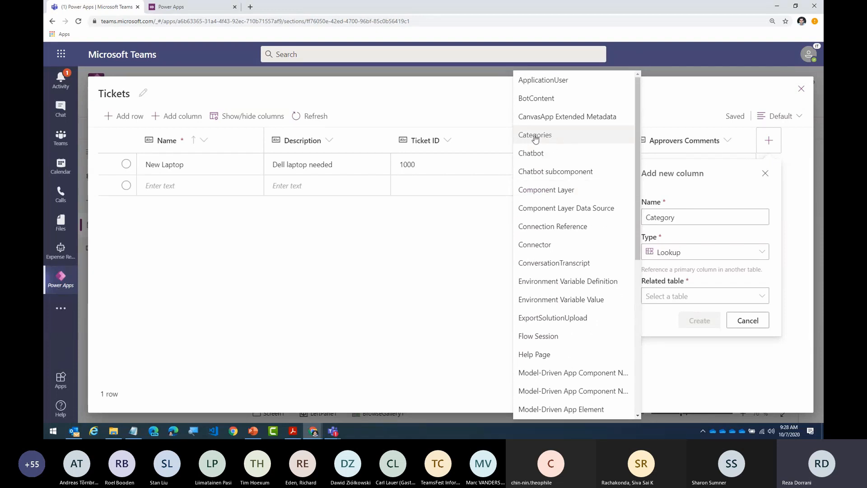
click(550, 141)
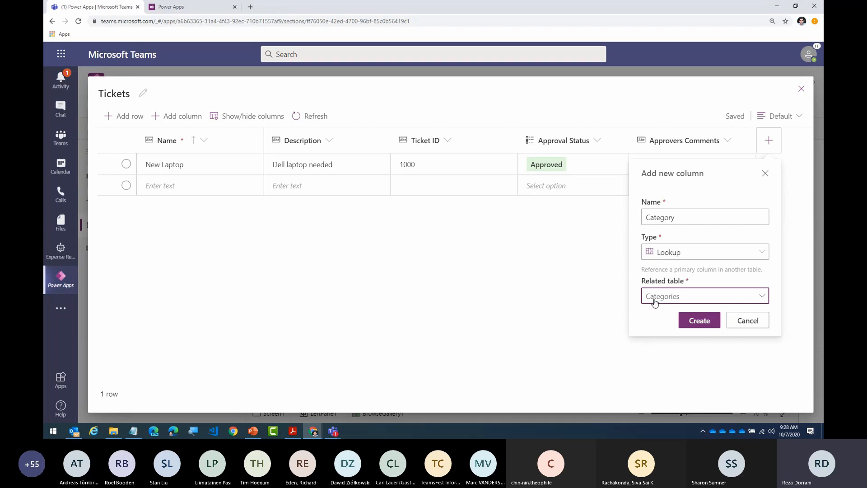
click(691, 320)
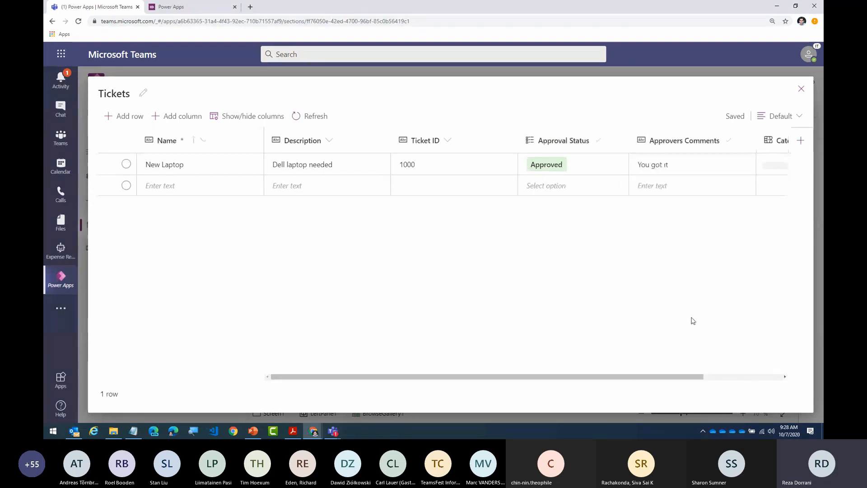
Step: Set the New Laptop ticket's Category to IT and close the Tickets table
drag(648, 377, 742, 377)
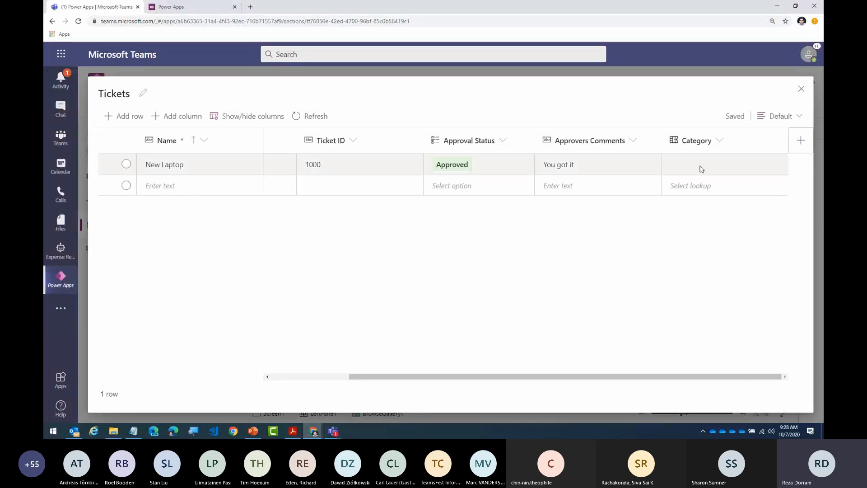
click(701, 169)
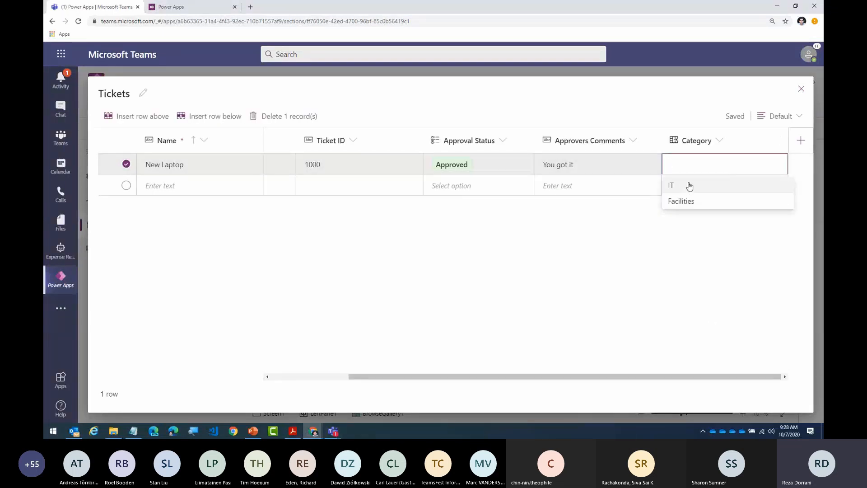
click(687, 187)
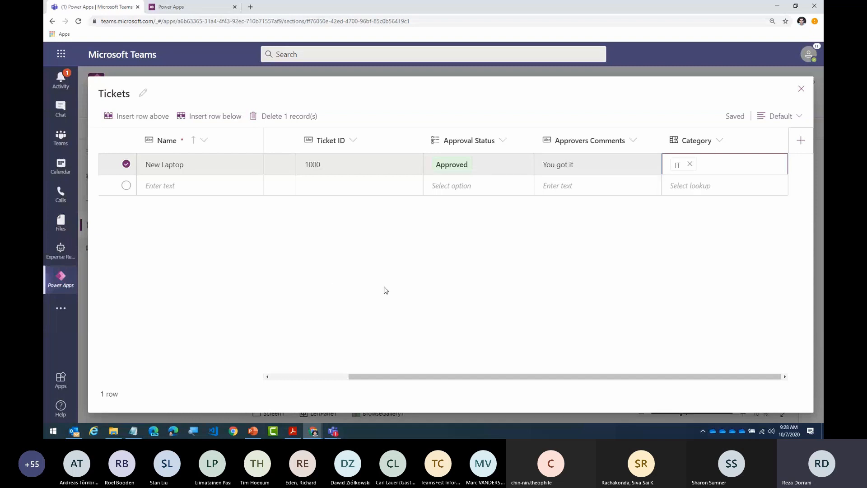
click(733, 112)
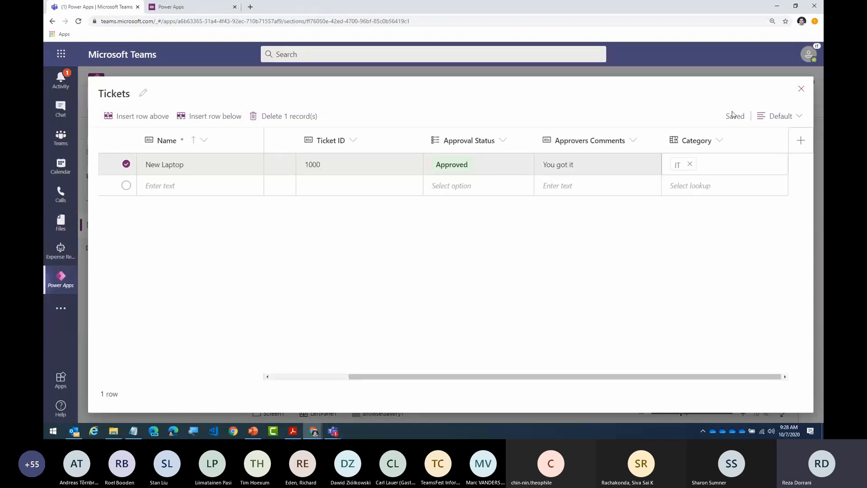
click(801, 89)
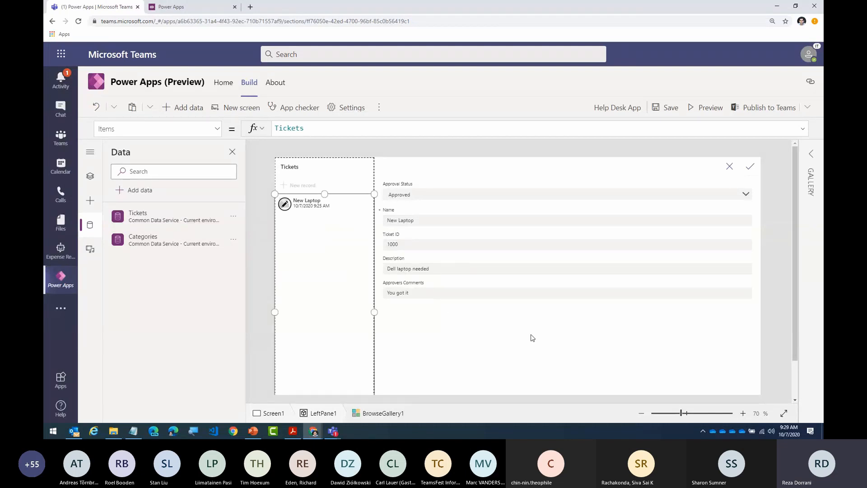
Step: Add the Category field to the ticket edit form and select the form's Approvers Comments card
scroll(533, 338, up, 2)
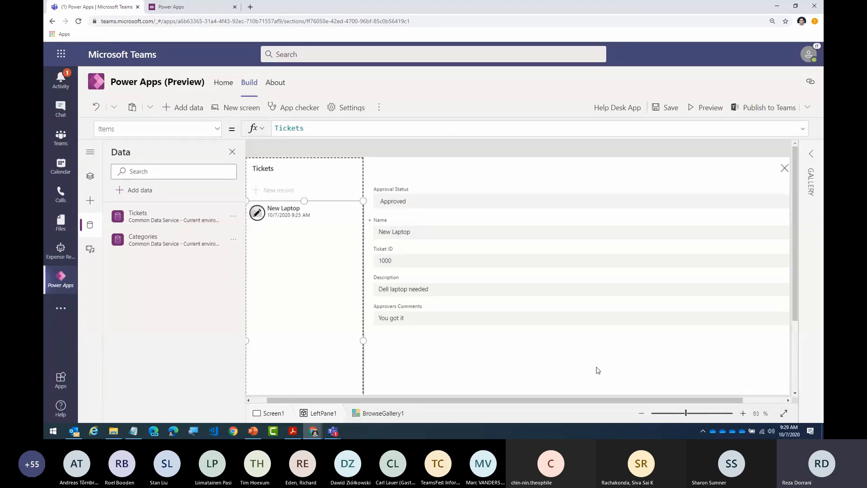
scroll(597, 370, down, 1)
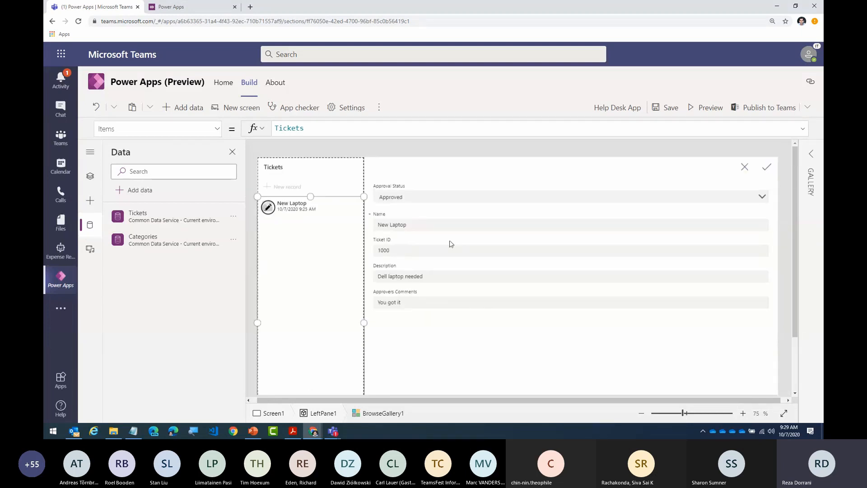
click(416, 197)
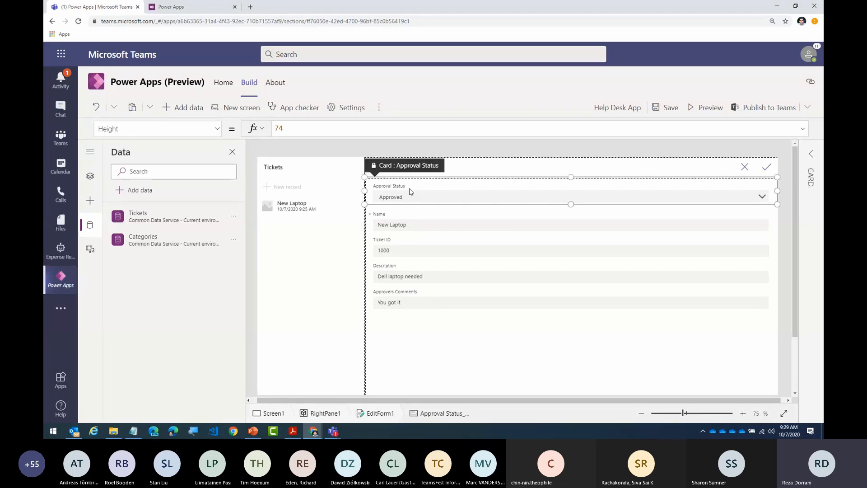
click(436, 341)
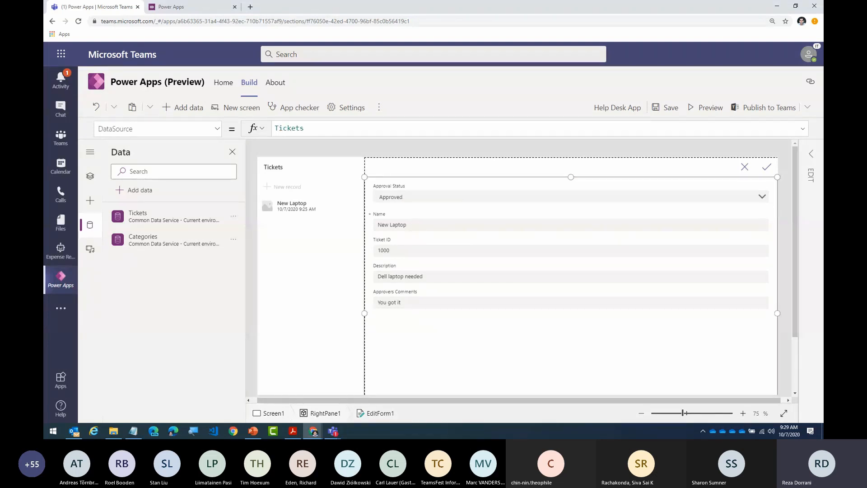
click(90, 176)
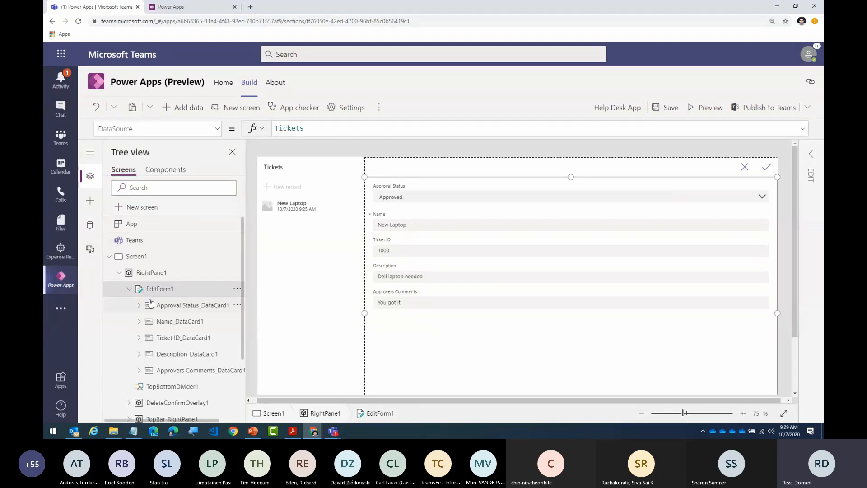
click(811, 155)
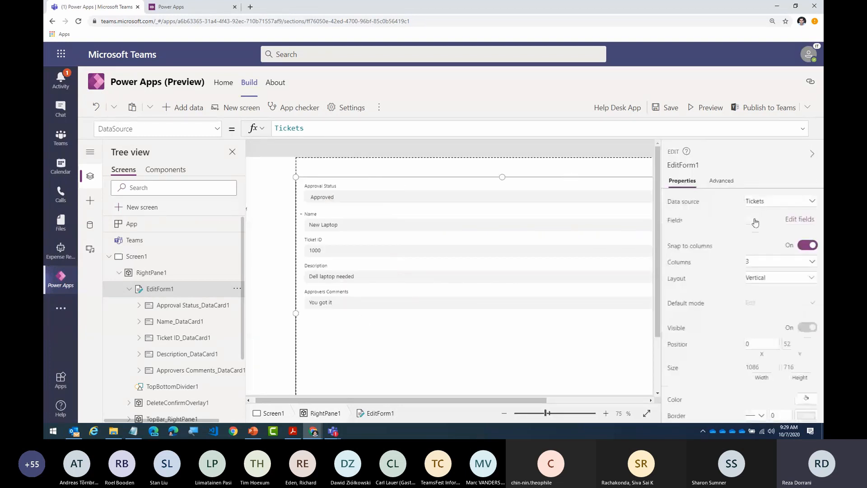
click(799, 220)
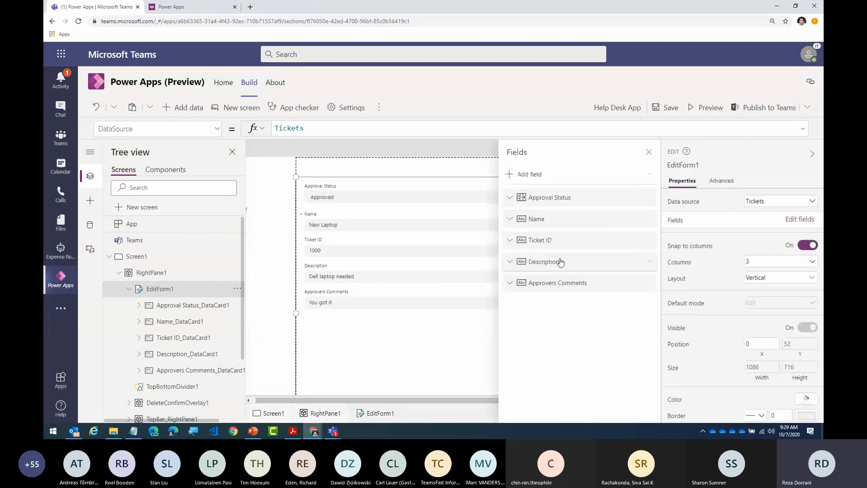
click(533, 174)
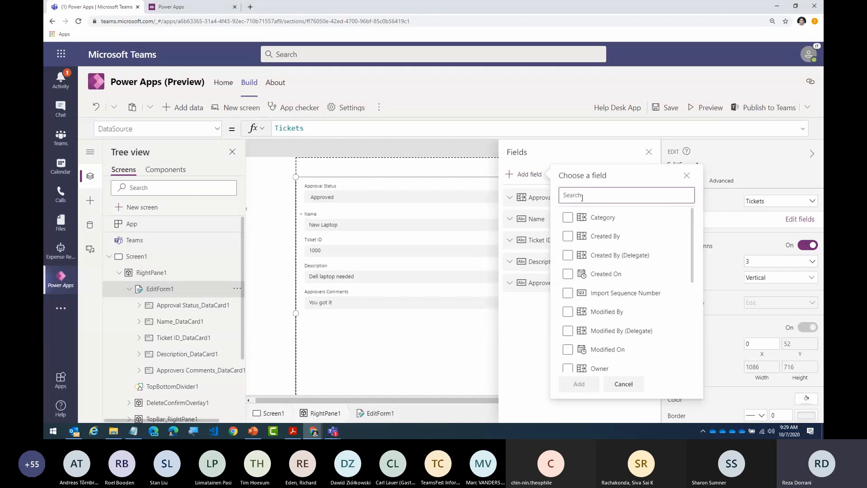
click(568, 218)
click(579, 384)
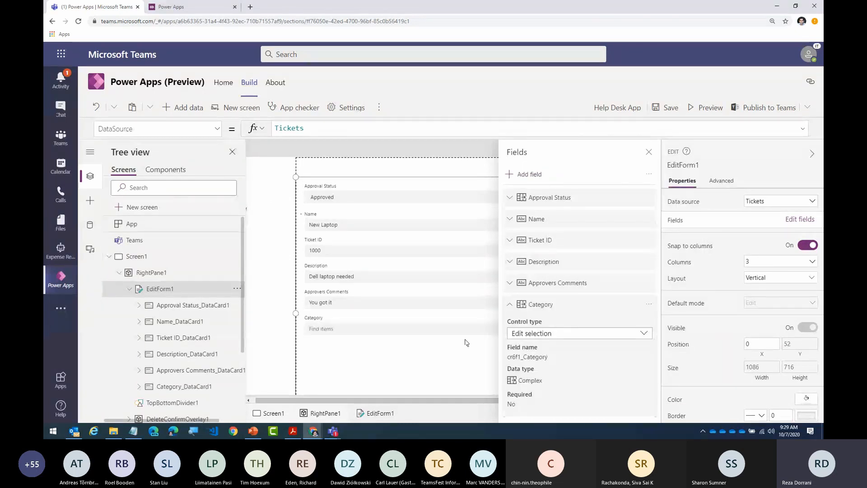
click(375, 298)
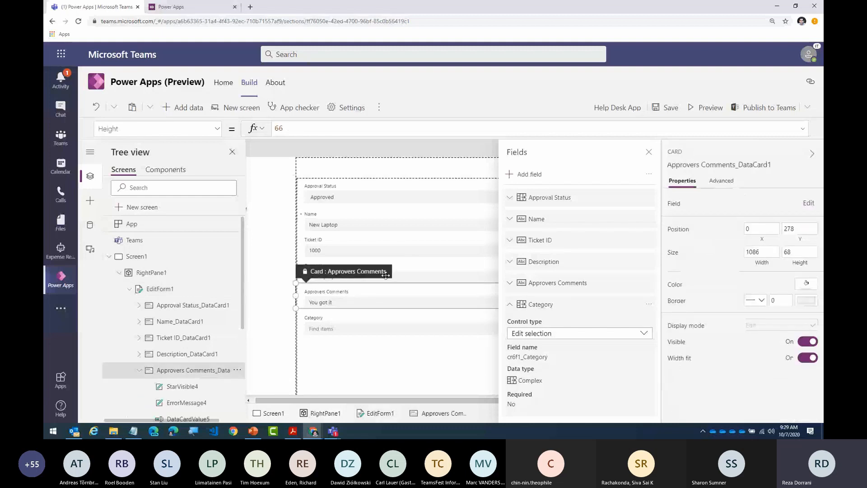
Step: Select the form's Approval Status card, collapse its properties pane and close the Fields pane
click(400, 266)
click(335, 219)
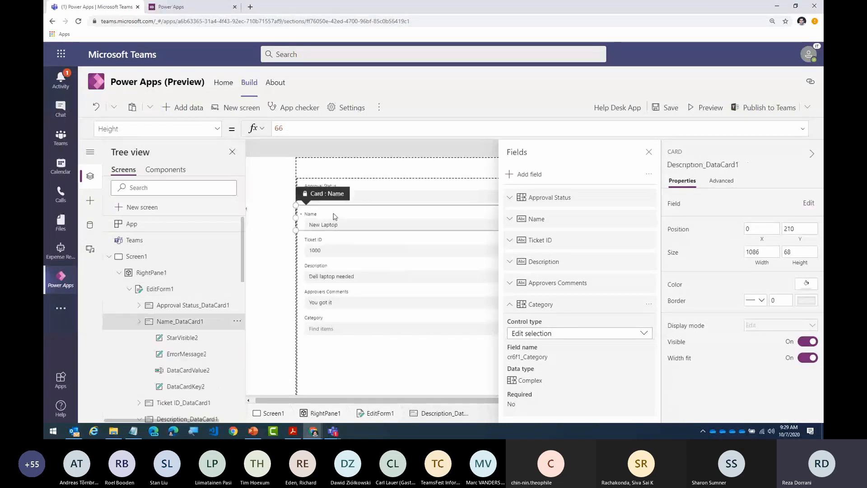
click(355, 190)
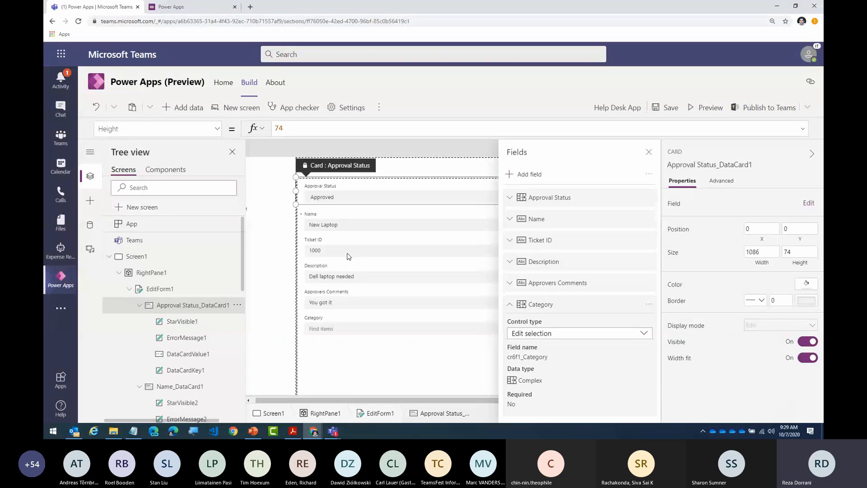
click(810, 155)
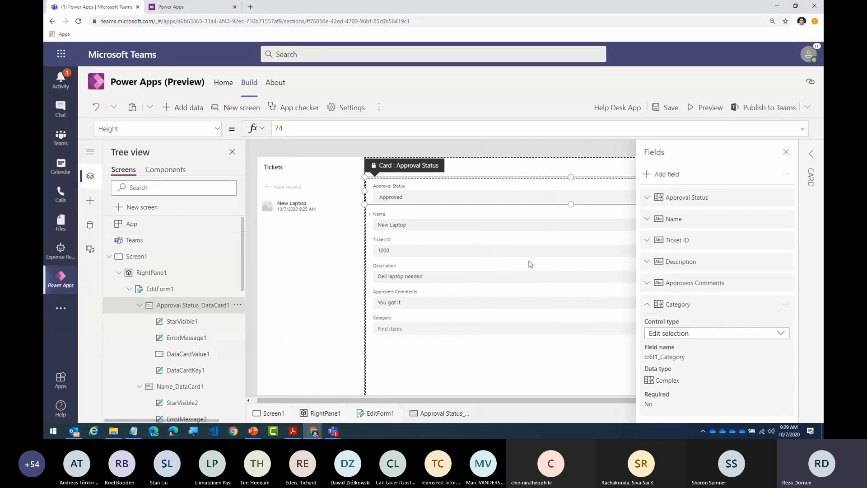
click(786, 152)
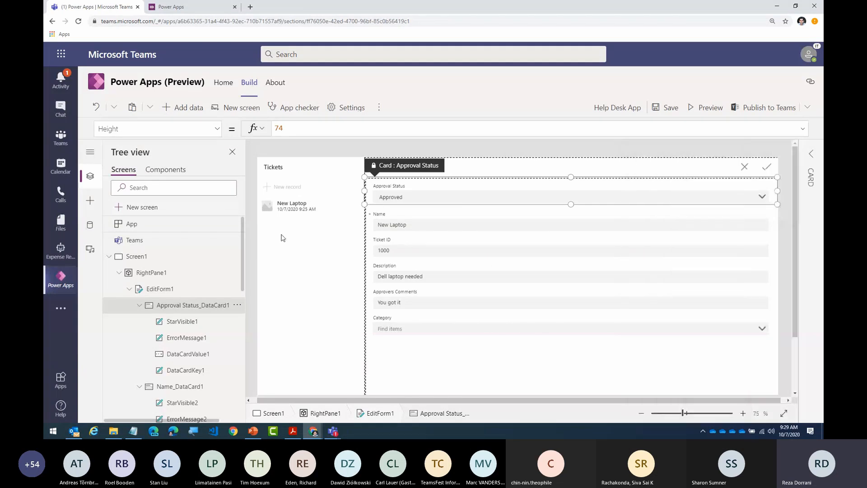
Step: Insert a label in the header bar above the ticket form and stretch it to about 773 wide and 55 high
click(140, 248)
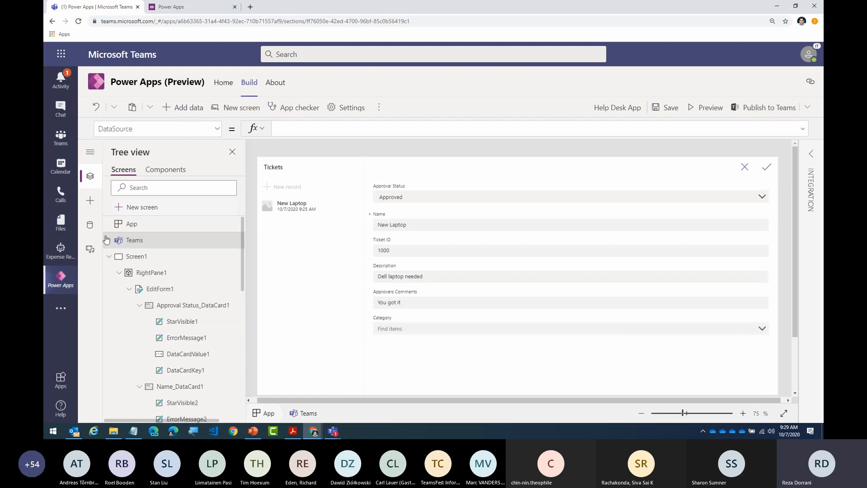
click(448, 171)
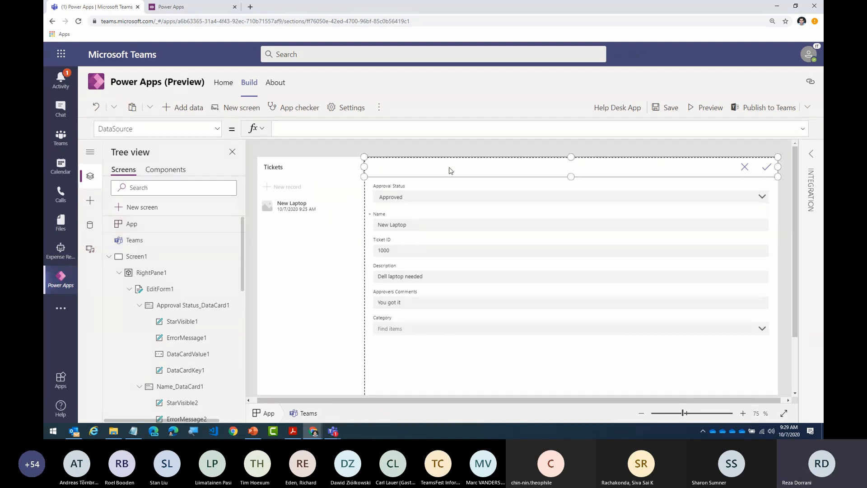
click(90, 200)
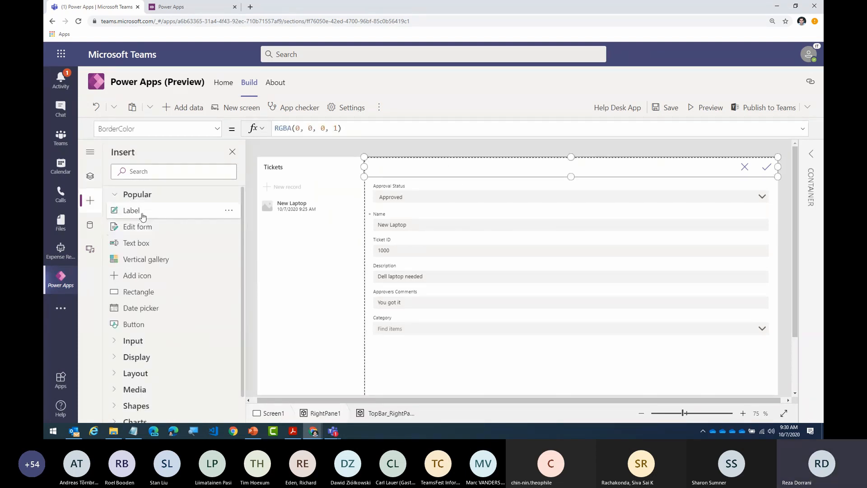
click(129, 211)
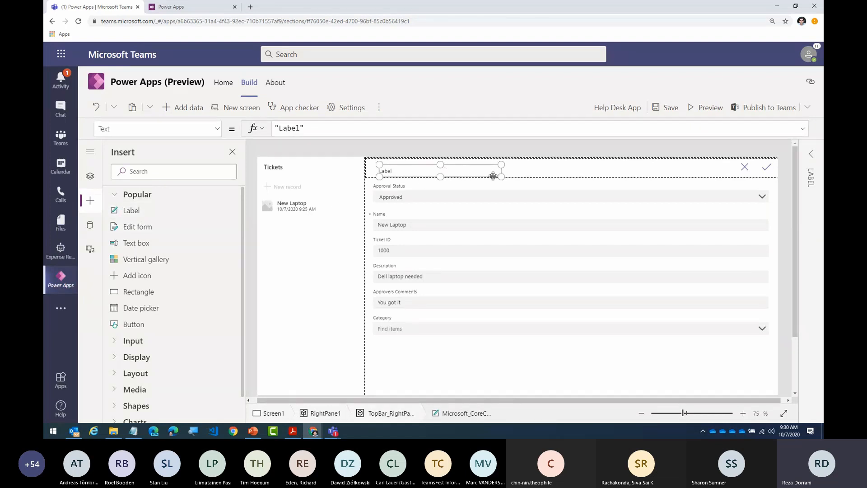
drag(501, 171, 665, 173)
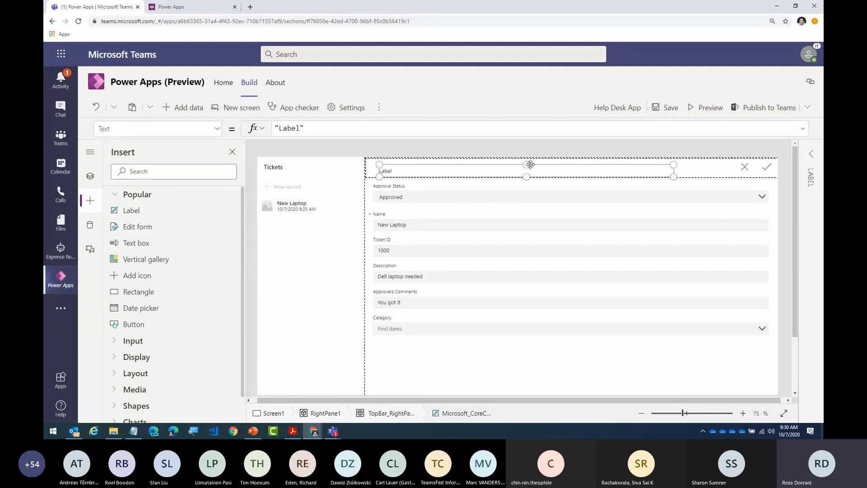
drag(527, 164, 525, 156)
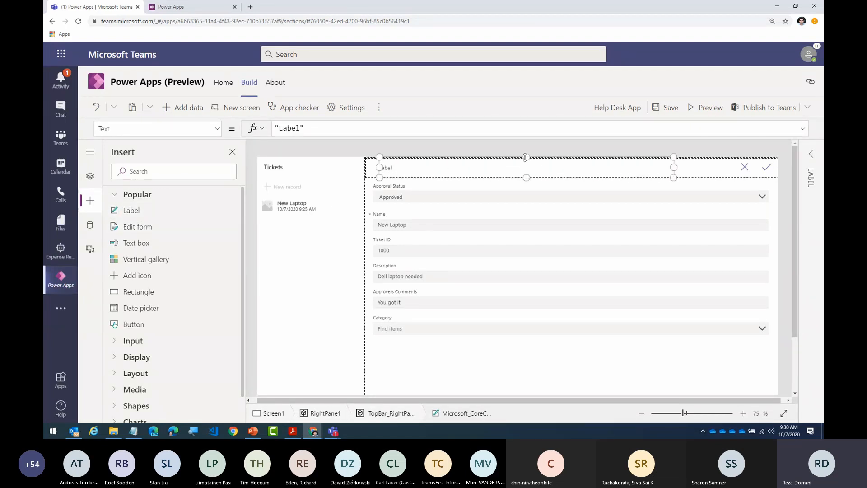
Step: Set the header label's font size to 16 and its font weight to Bold
click(812, 154)
click(786, 257)
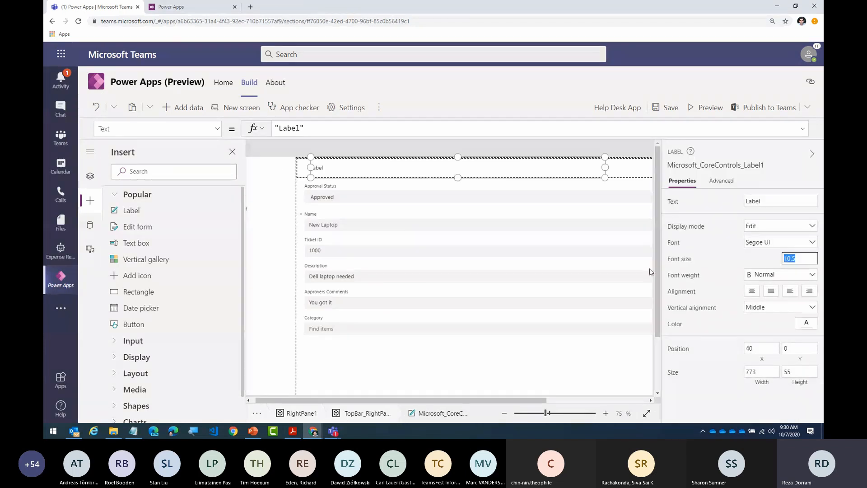
text(16)
click(734, 258)
click(793, 277)
click(767, 286)
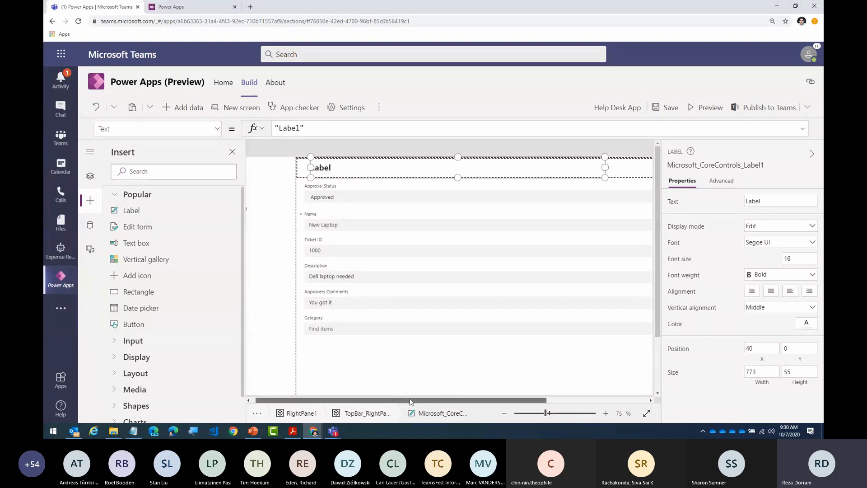
Step: Set the header label's Text formula to Teams.ThisTeam.DisplayName
drag(389, 403, 385, 403)
drag(325, 129, 234, 126)
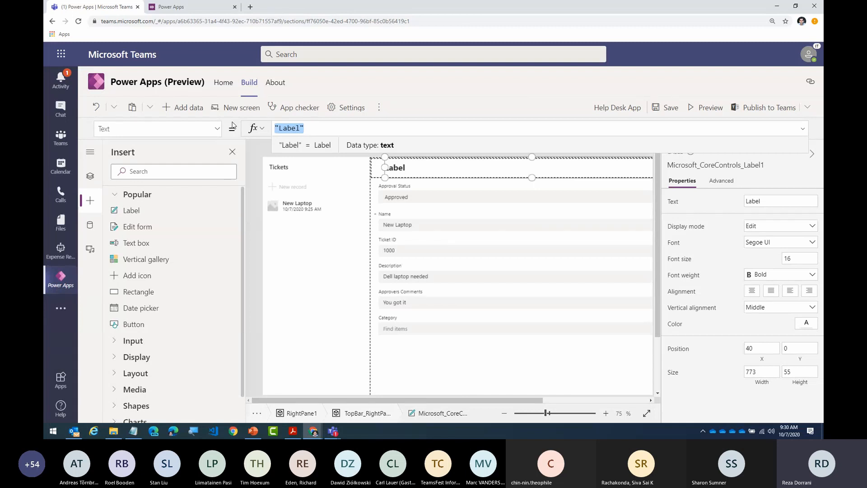
click(98, 176)
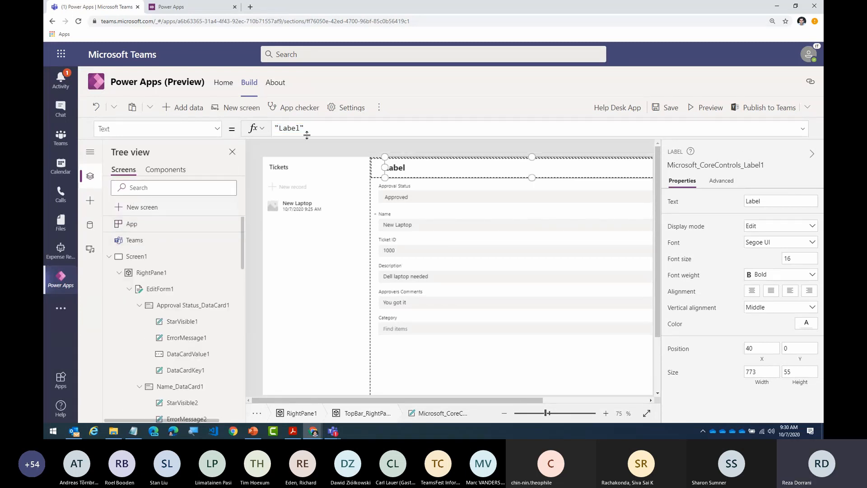
drag(308, 130, 212, 122)
text(teams)
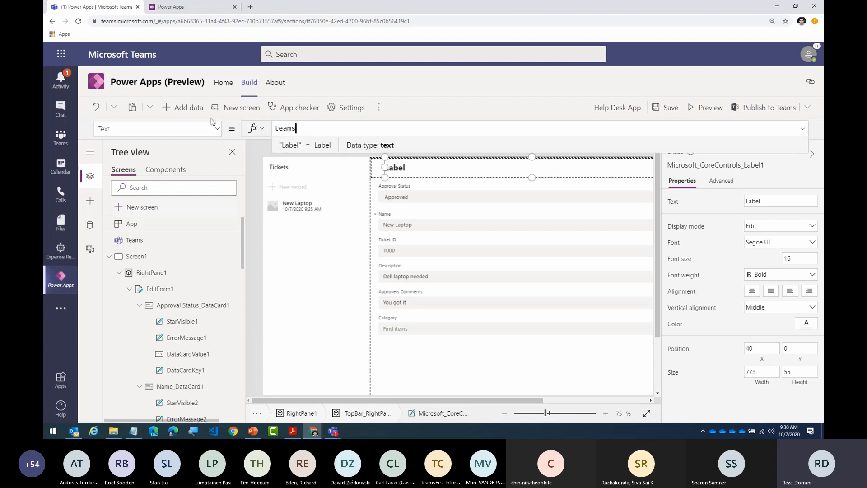
key(Tab)
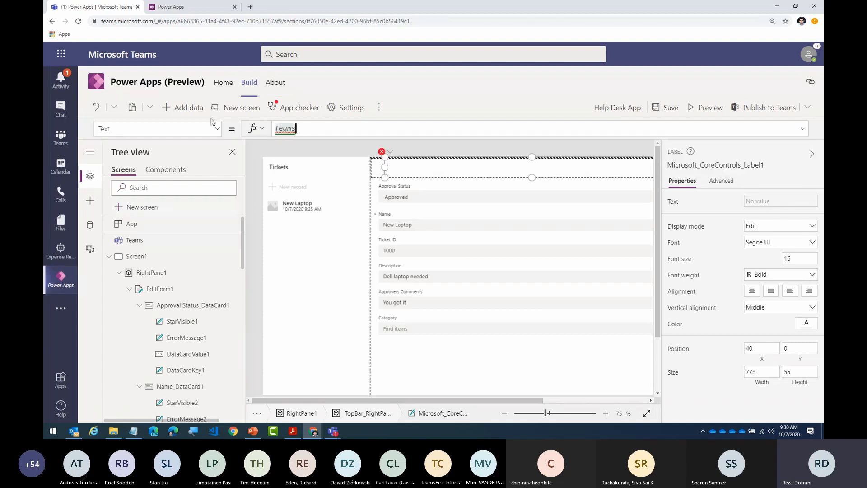
text(.)
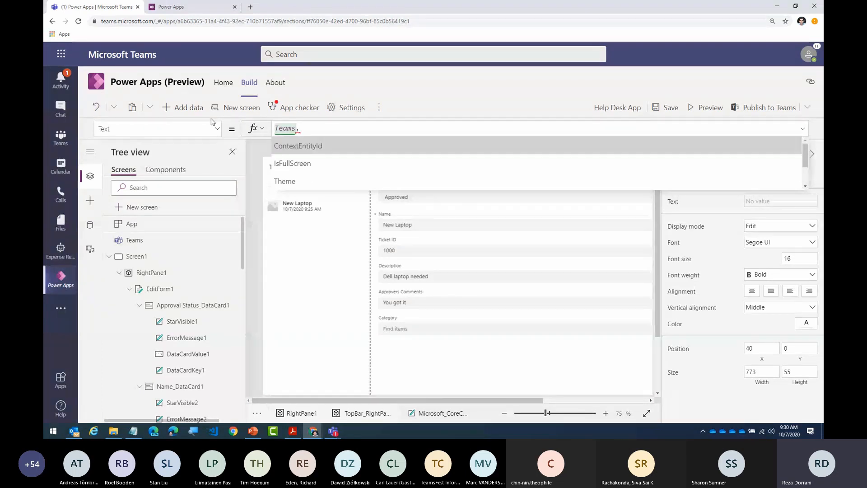
key(Down)
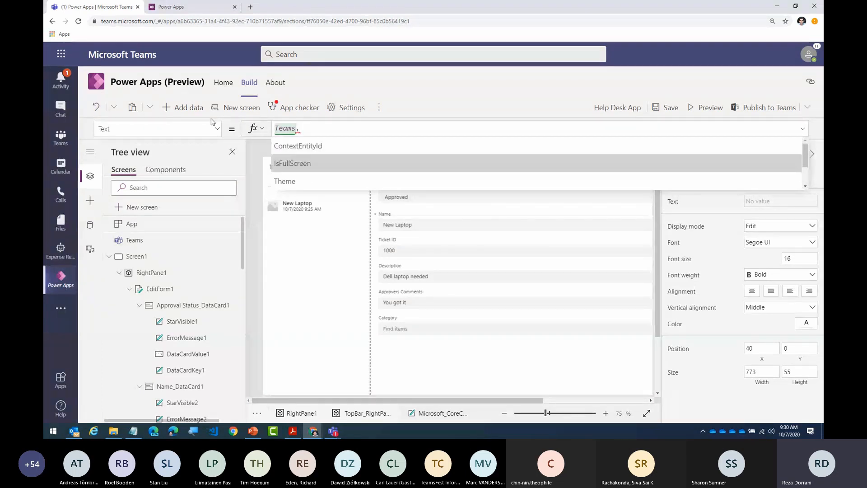
key(Down)
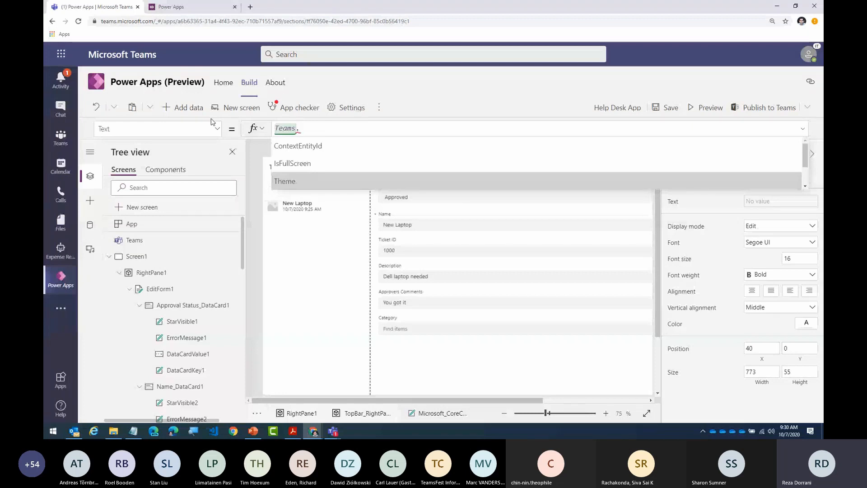
key(Down)
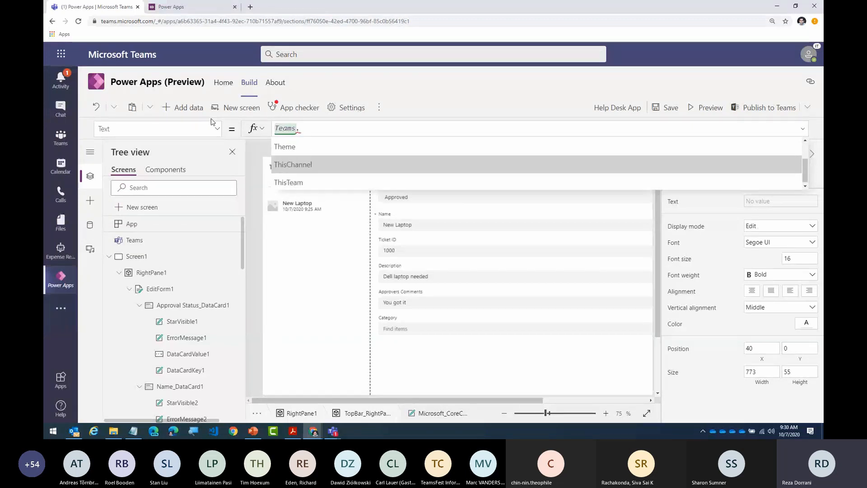
key(Down)
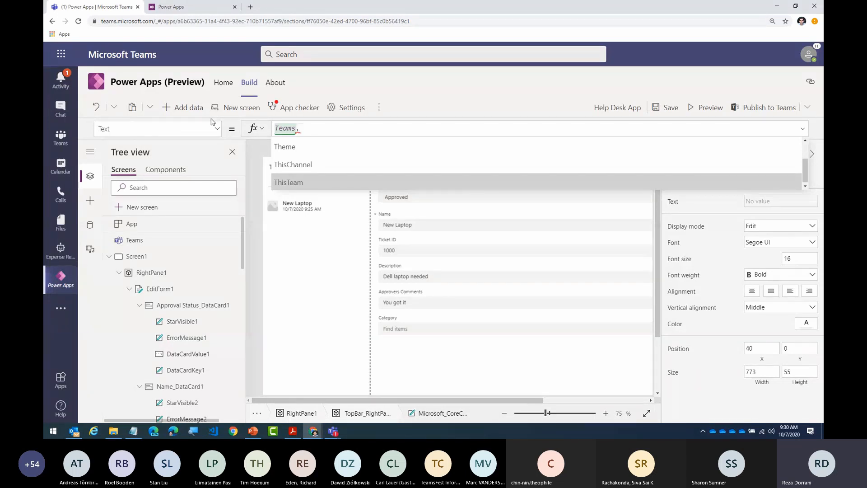
key(Tab)
text(.)
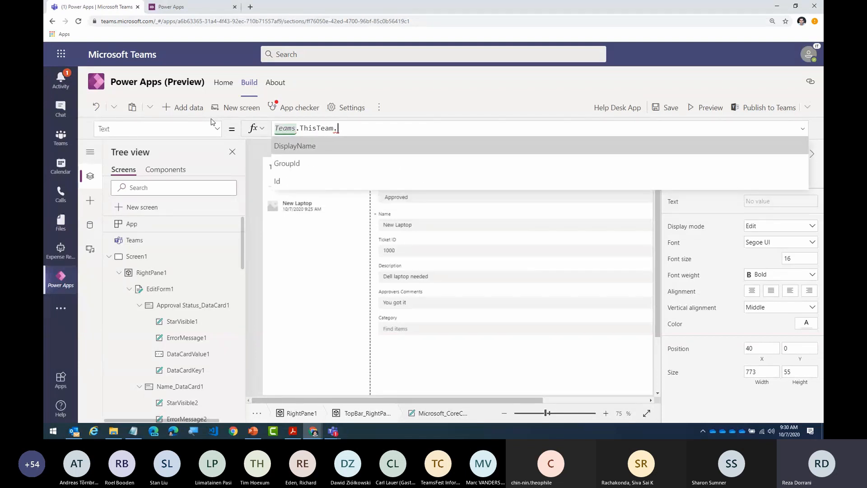
key(Down)
key(Up)
key(Tab)
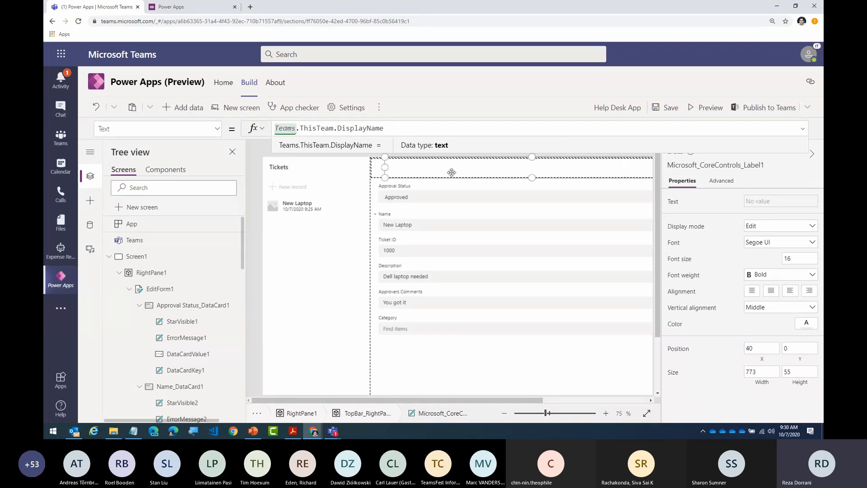
triple_click(405, 129)
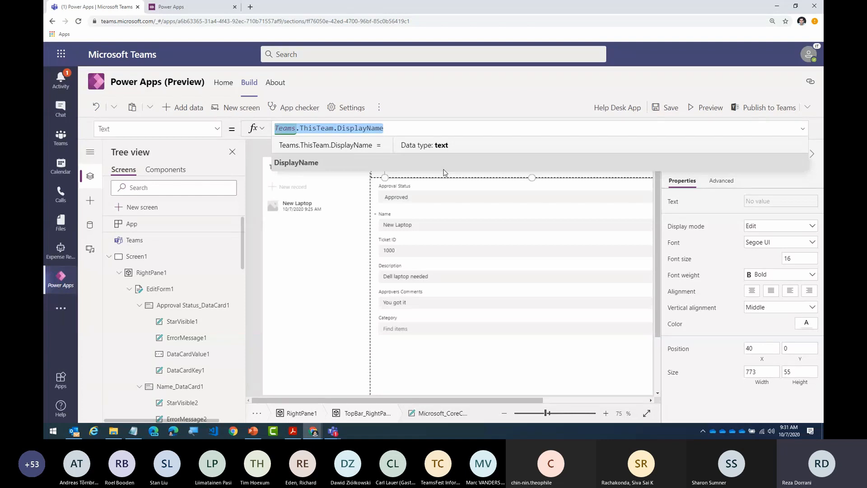
Step: Publish the Help Desk App to Teams and add it as a tab in the General channel of Teams Tech Fest
click(758, 109)
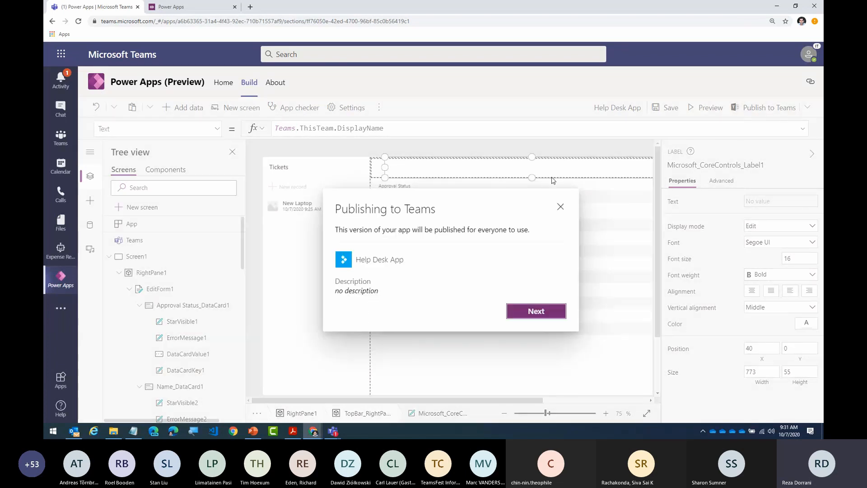
click(528, 309)
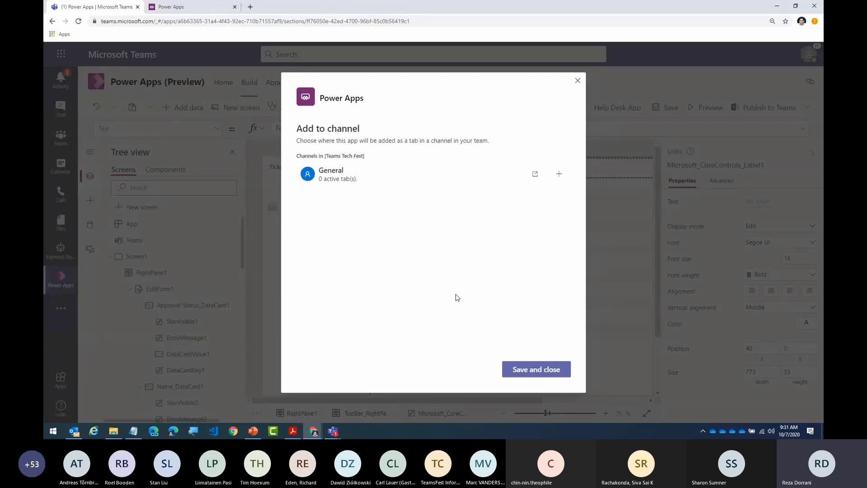
click(560, 179)
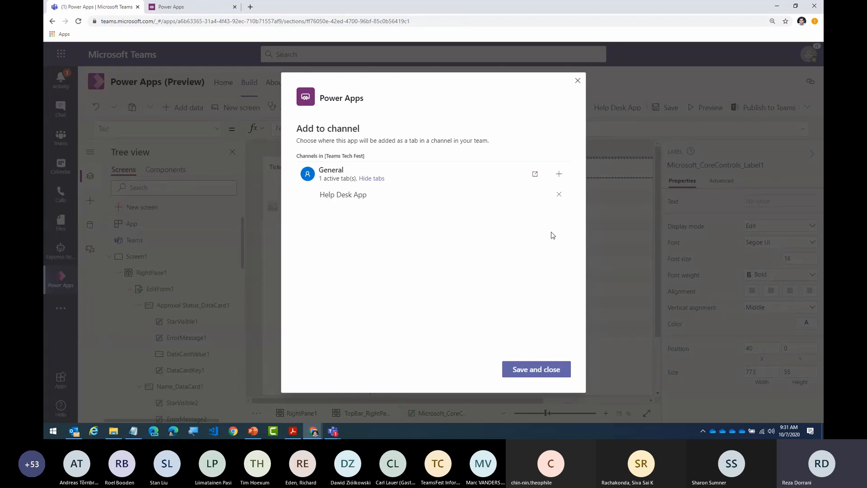
click(522, 371)
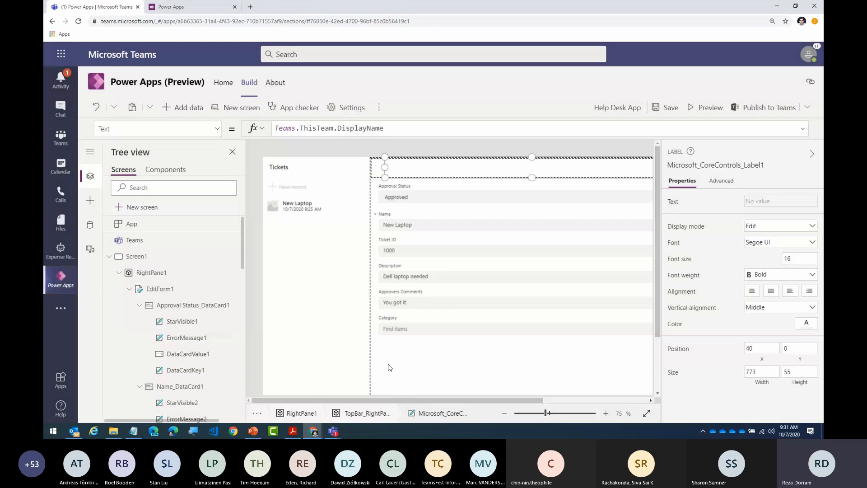
Step: Open the Help Desk App tab in the Teams Tech Fest General channel, view a blank new ticket form and cancel it
click(60, 141)
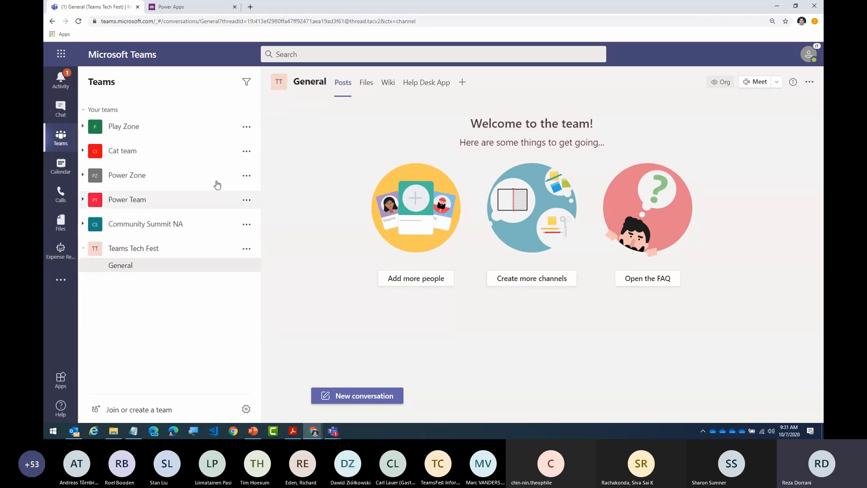
click(434, 83)
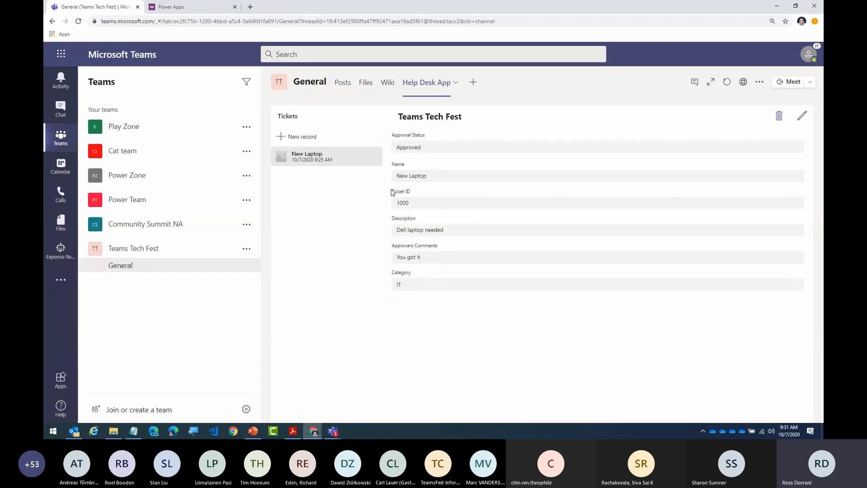
click(438, 118)
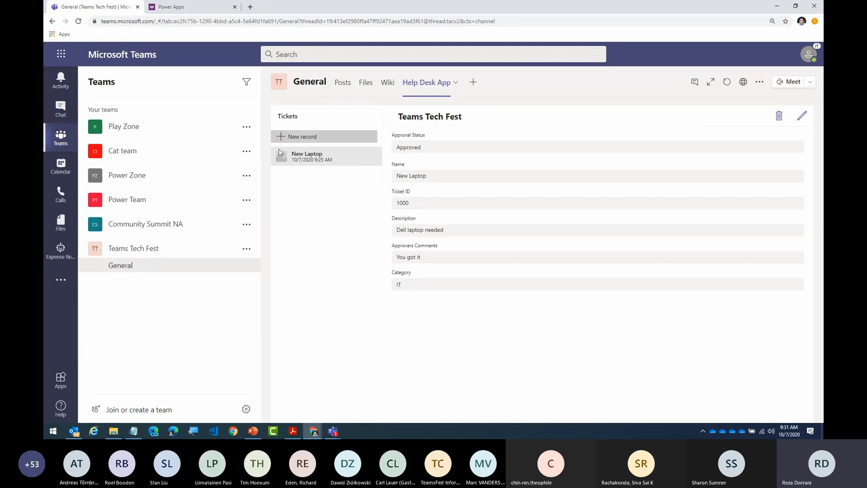
click(318, 140)
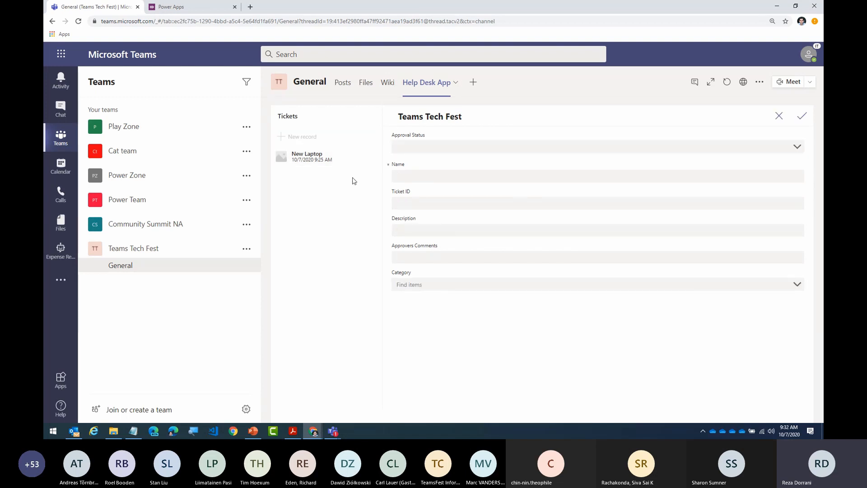
click(780, 116)
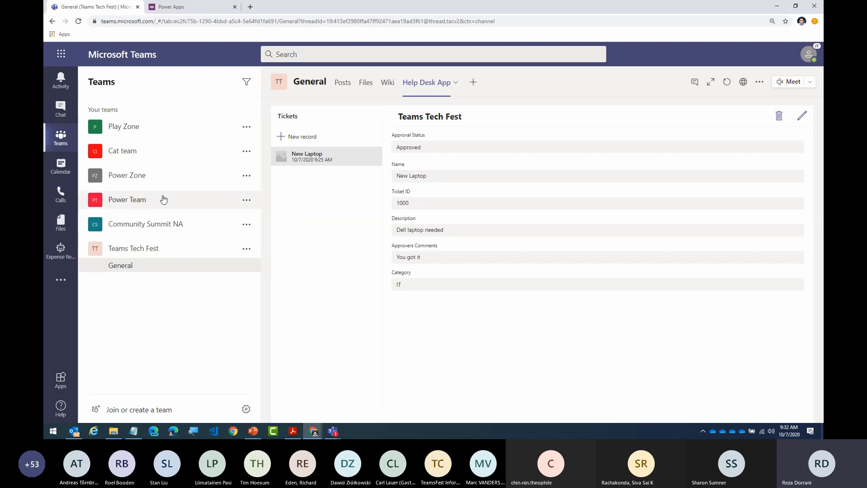
Step: Open the Power Apps app in Teams and pin it to the app bar
click(67, 282)
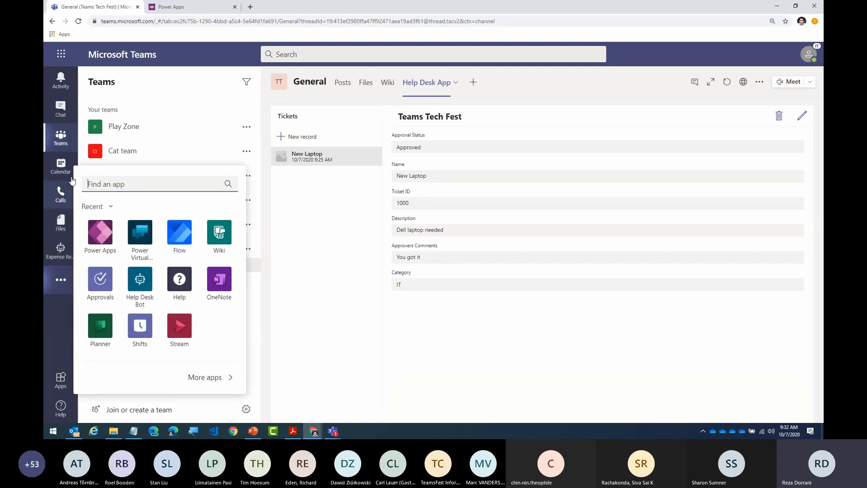
click(100, 233)
right_click(65, 283)
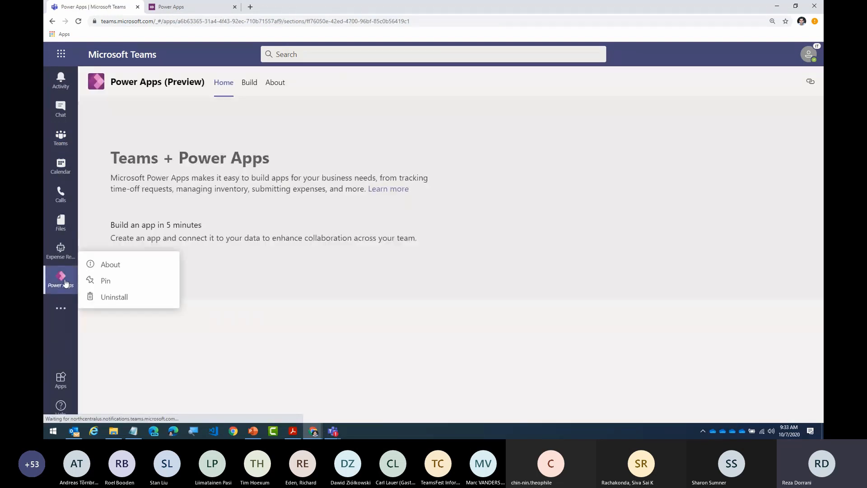
click(97, 282)
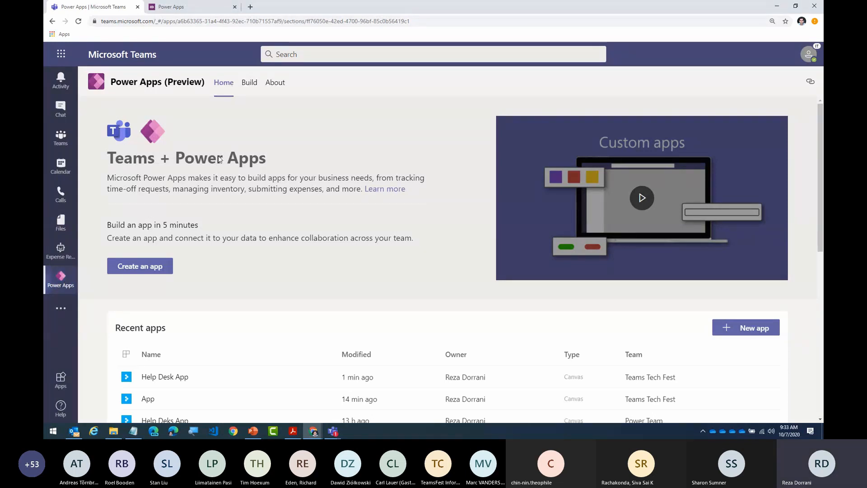
Step: Examine everything built for Teams Tech Fest, going through its apps, chatbots, flows and tables
click(250, 83)
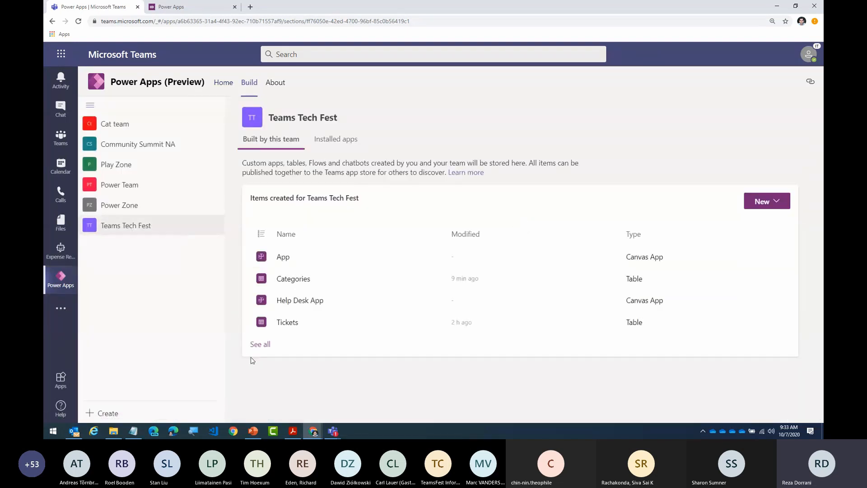
click(258, 345)
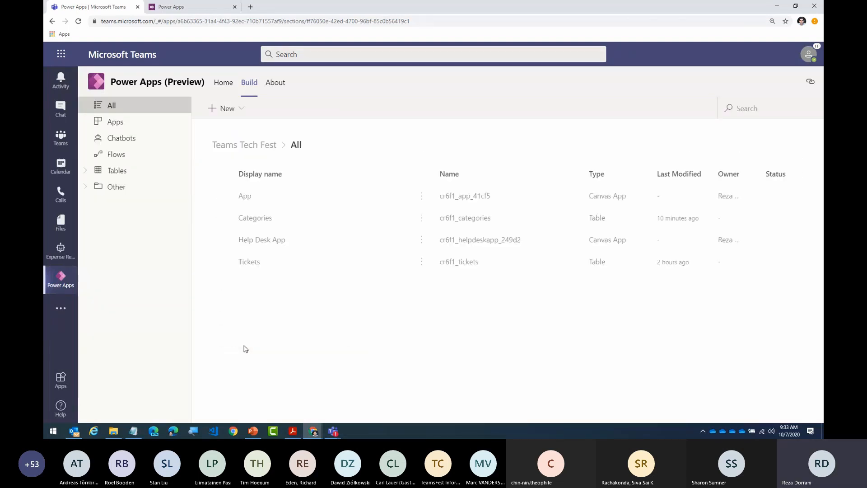
click(114, 122)
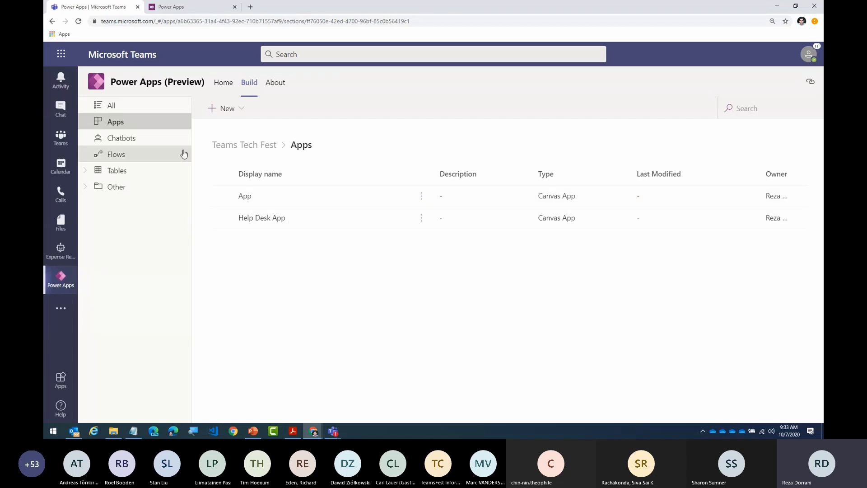
click(136, 138)
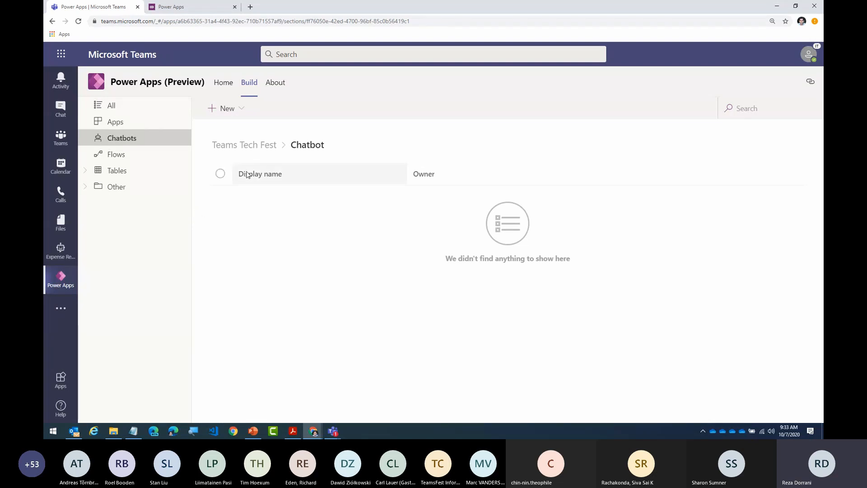
click(141, 157)
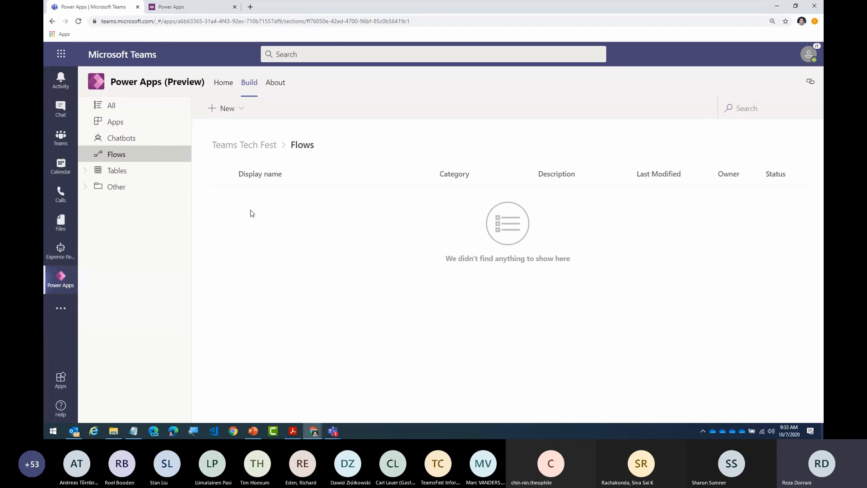
click(125, 173)
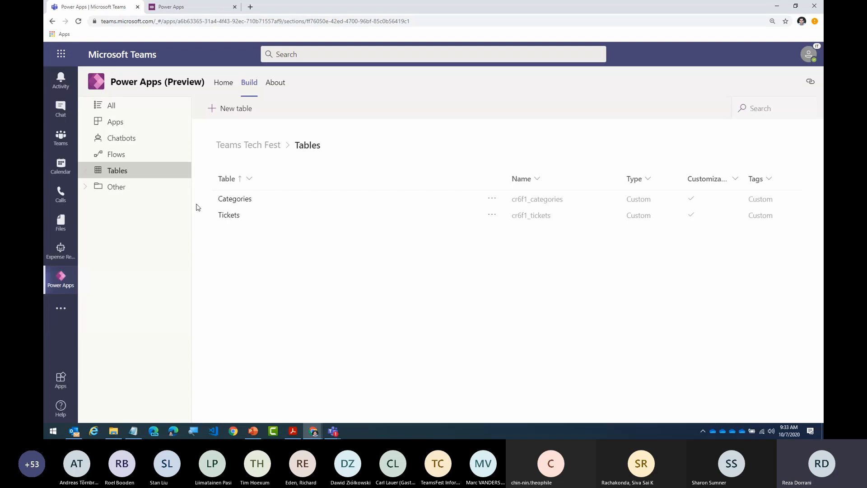
Step: Open the Tickets table and review the data types offered for a new column, without adding one
click(233, 218)
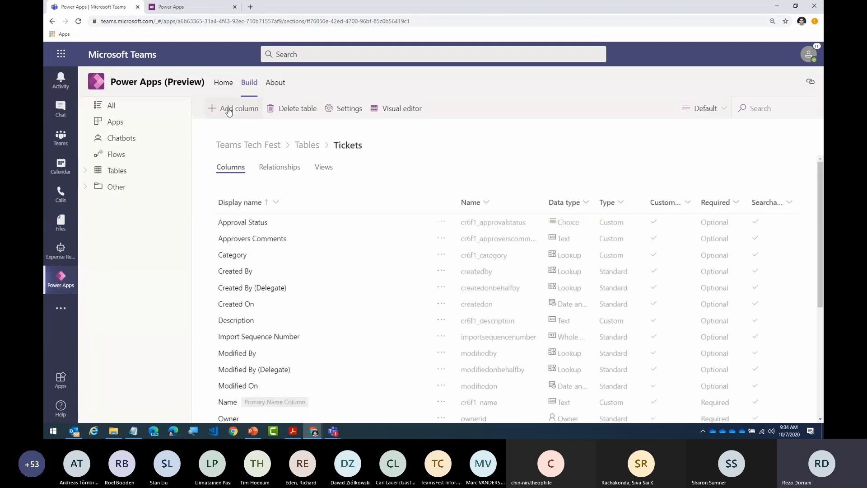
click(229, 109)
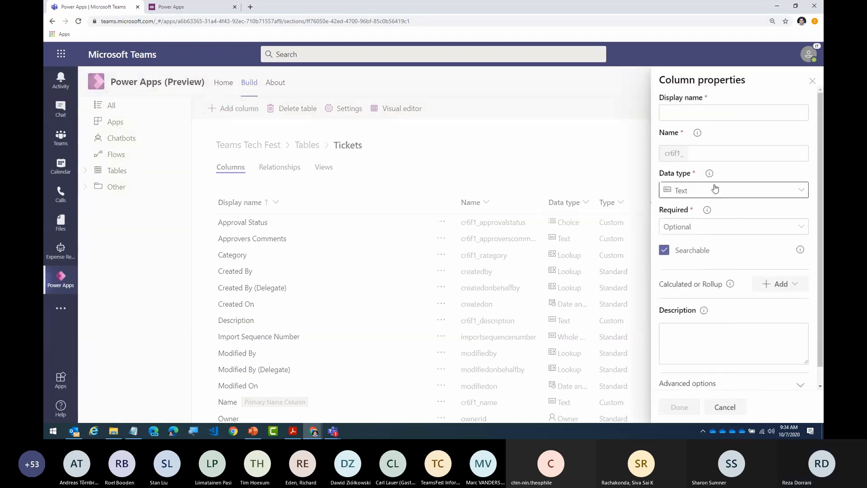
click(680, 190)
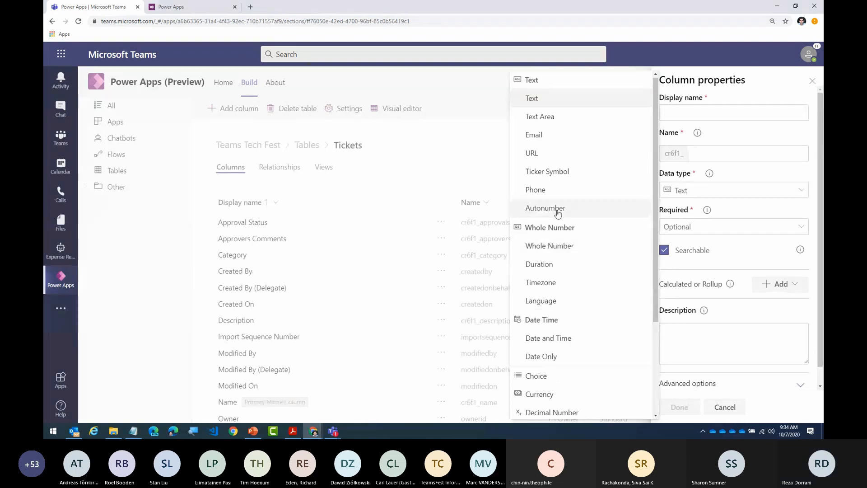
scroll(578, 234, down, 3)
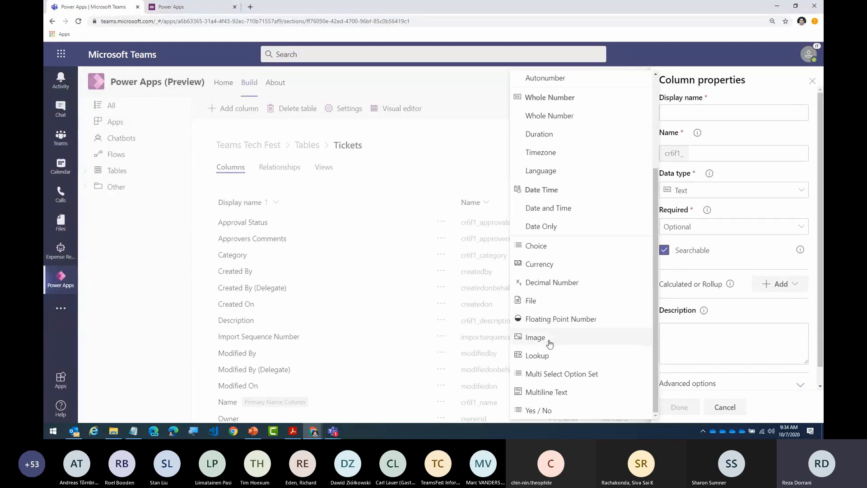
scroll(551, 352, up, 3)
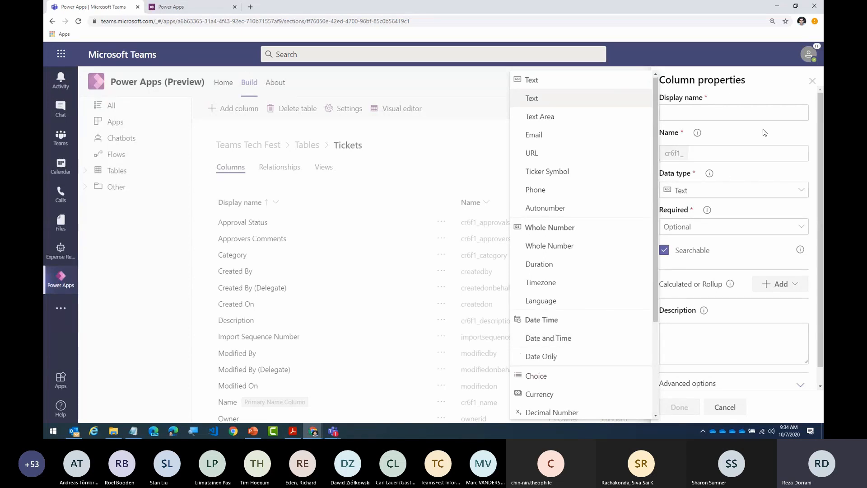
click(812, 84)
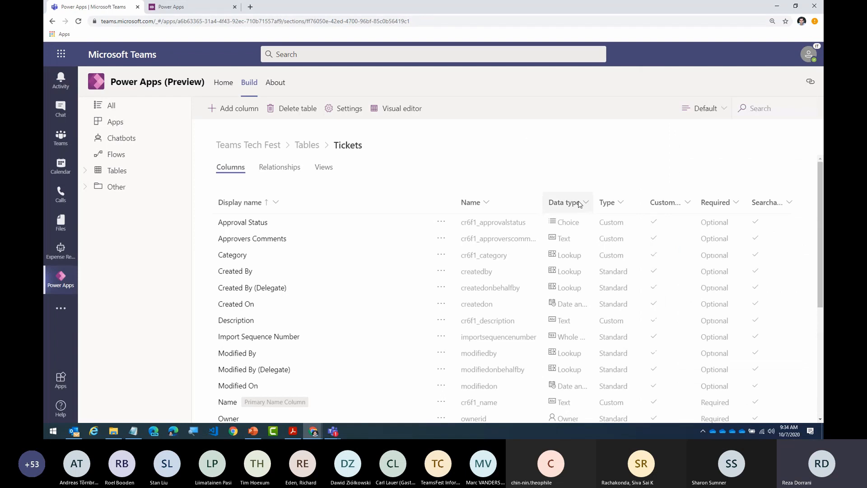
Step: View the Tickets table's rows in the visual editor, close it and go back to the Teams Tech Fest channel
click(396, 114)
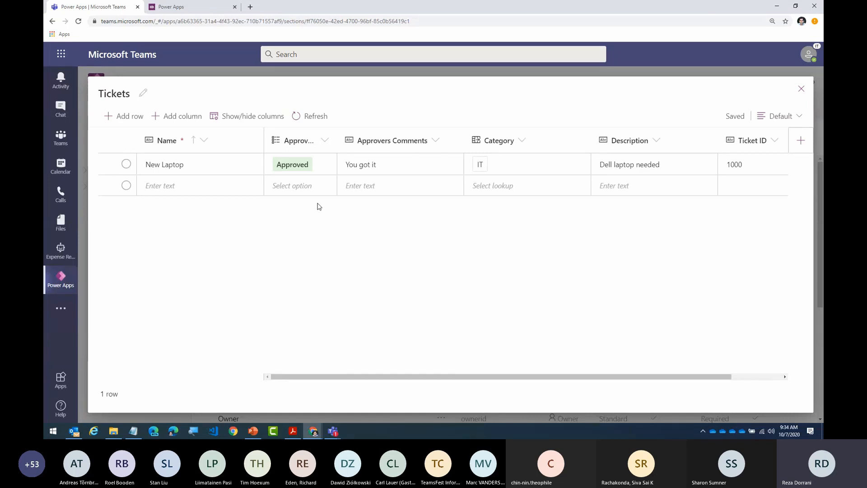
click(802, 89)
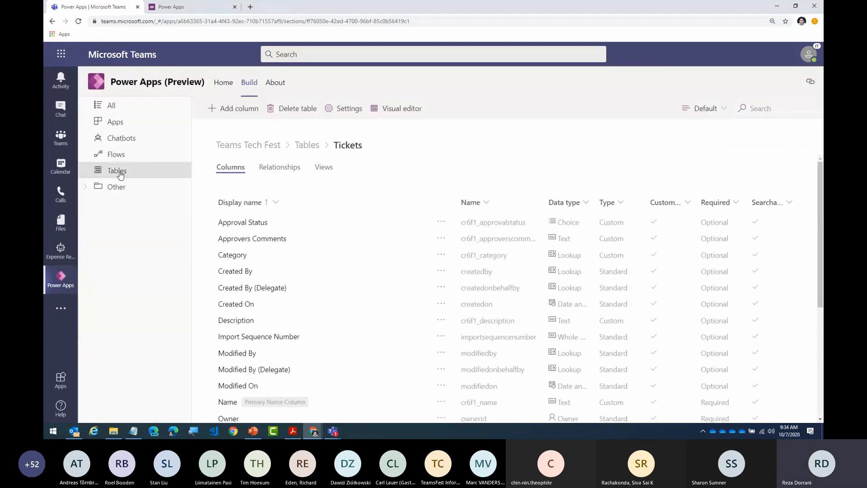
click(60, 138)
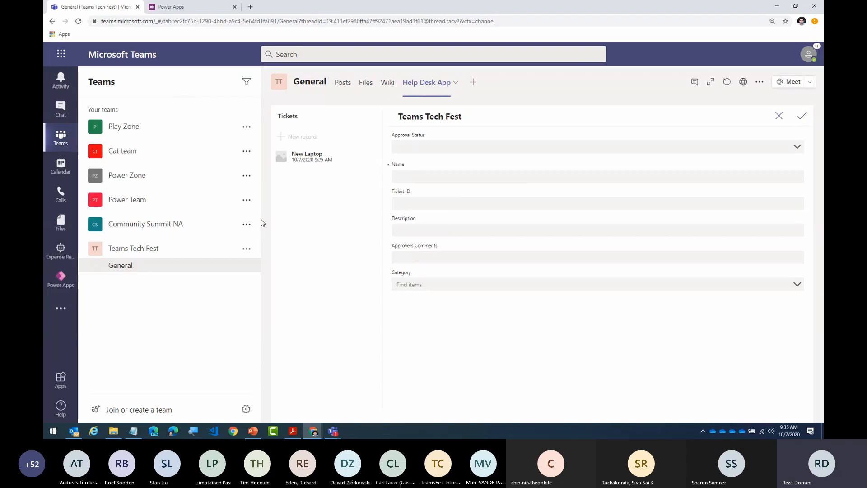
Step: Start building a new automated flow from the Flows list of Teams Tech Fest in Power Apps
click(63, 276)
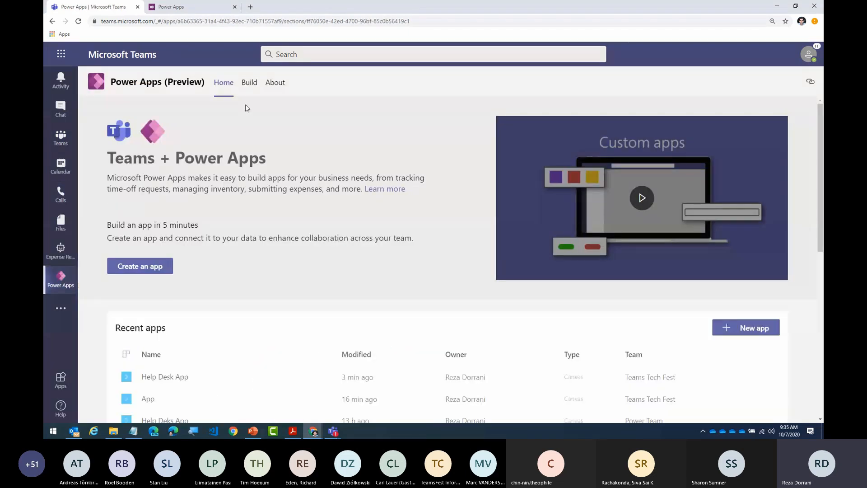
click(249, 83)
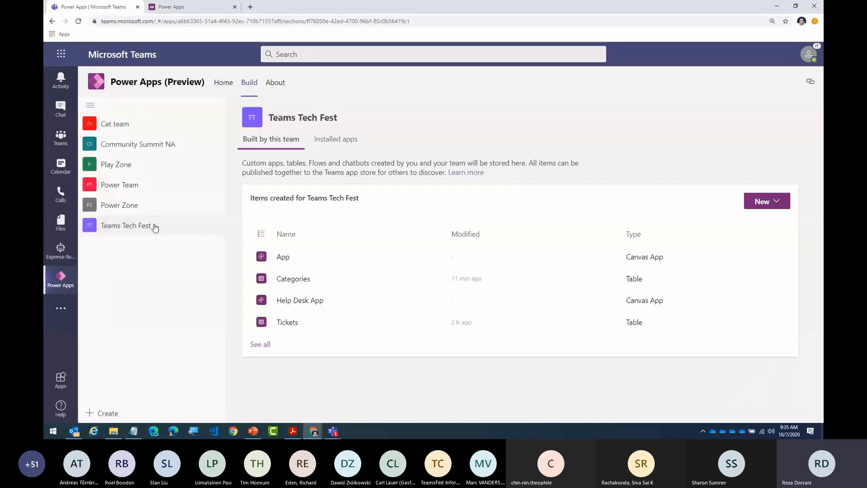
click(261, 345)
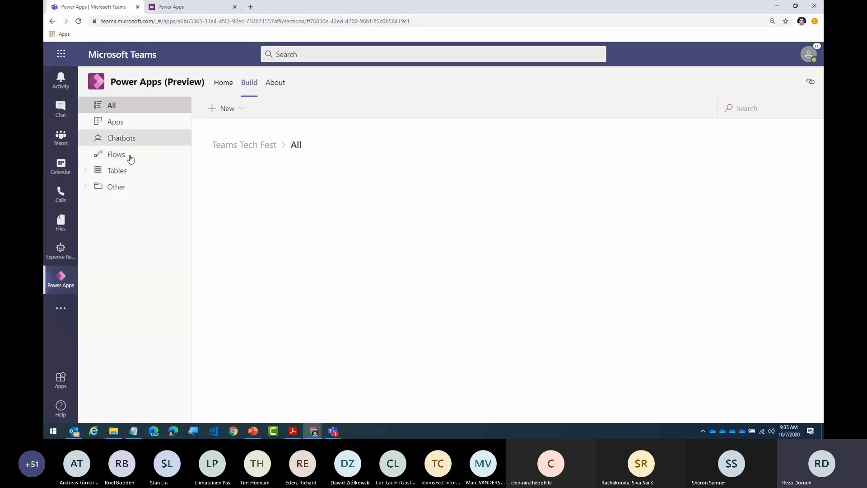
click(155, 155)
click(243, 111)
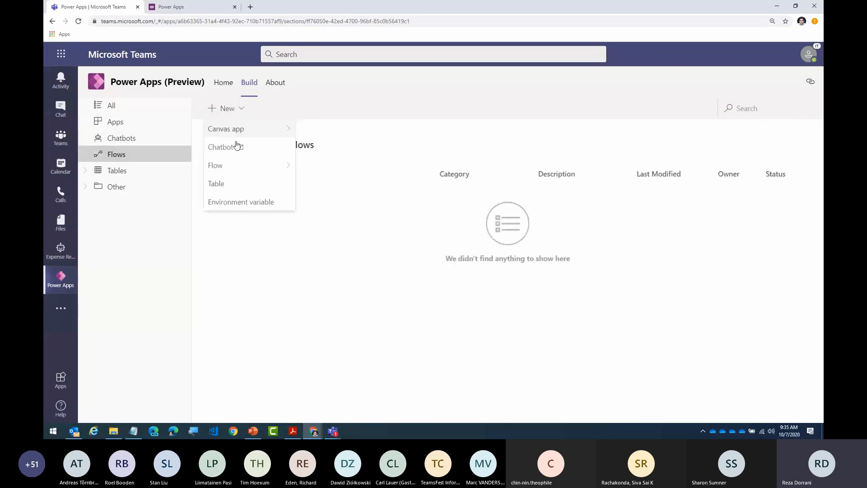
mouse_move(234, 165)
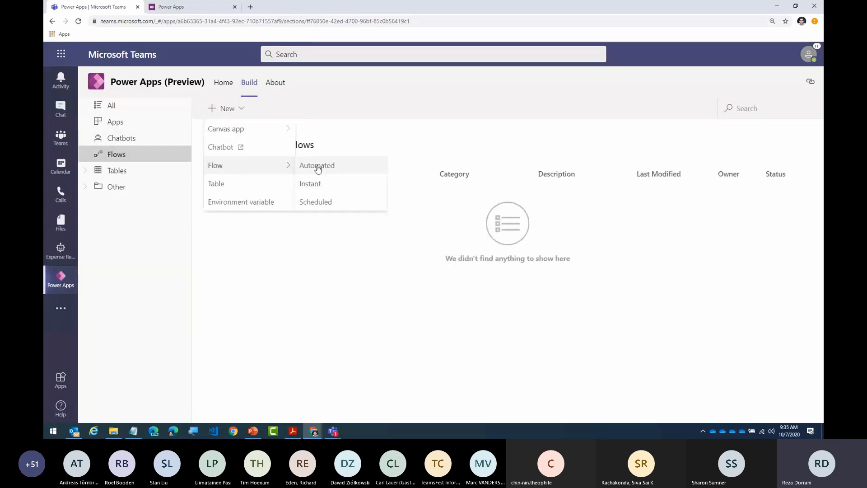
click(318, 165)
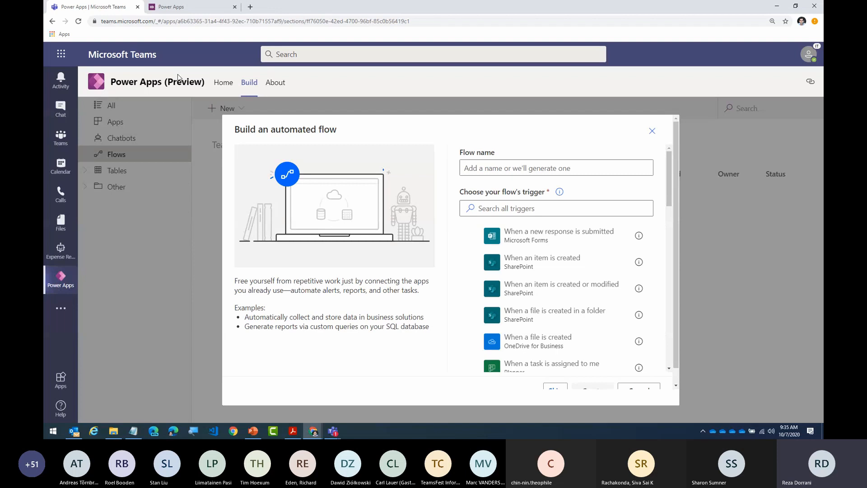
Step: Open Power Automate in a new browser tab and choose the Power Team environment
click(250, 6)
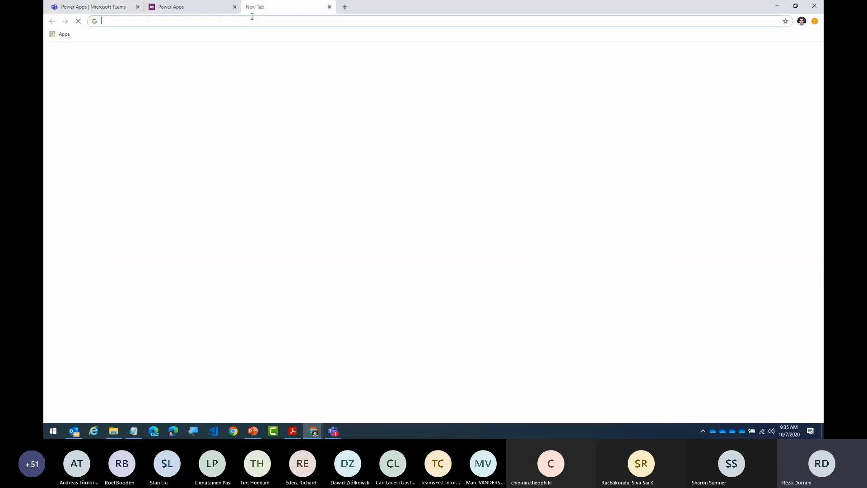
text(flow)
key(Return)
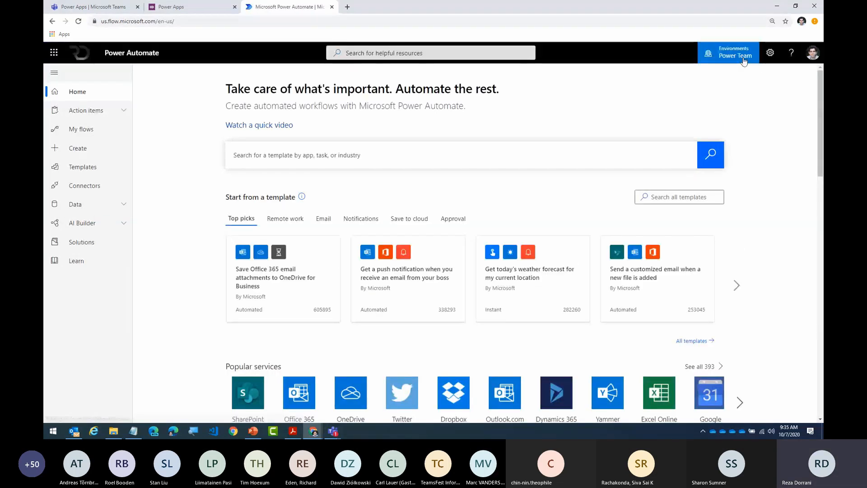
click(737, 61)
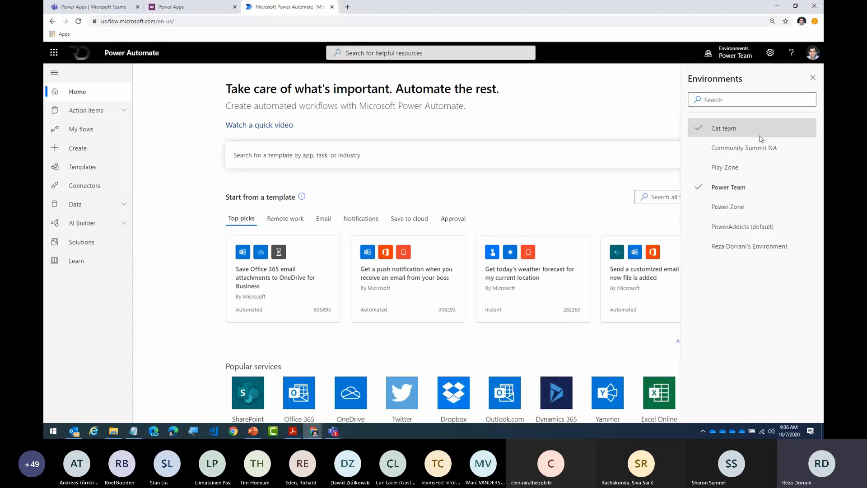
click(759, 187)
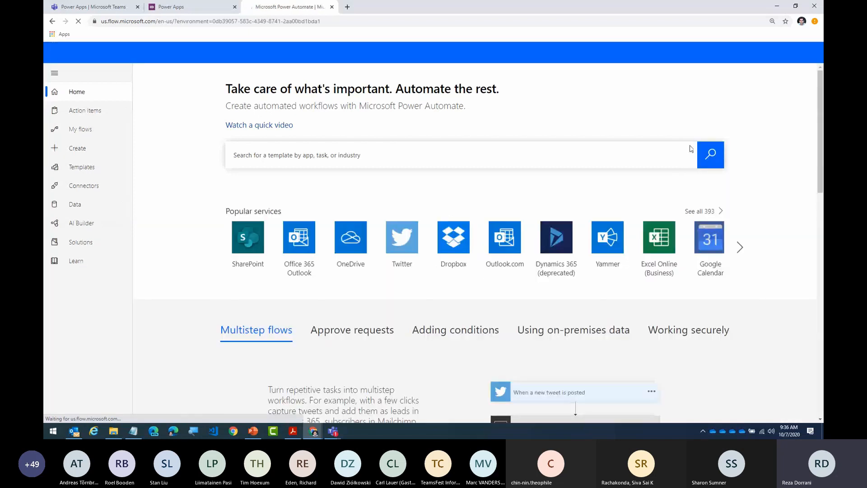
Step: Open the Default Solution of the Power Team environment and filter its components to Flow
click(87, 248)
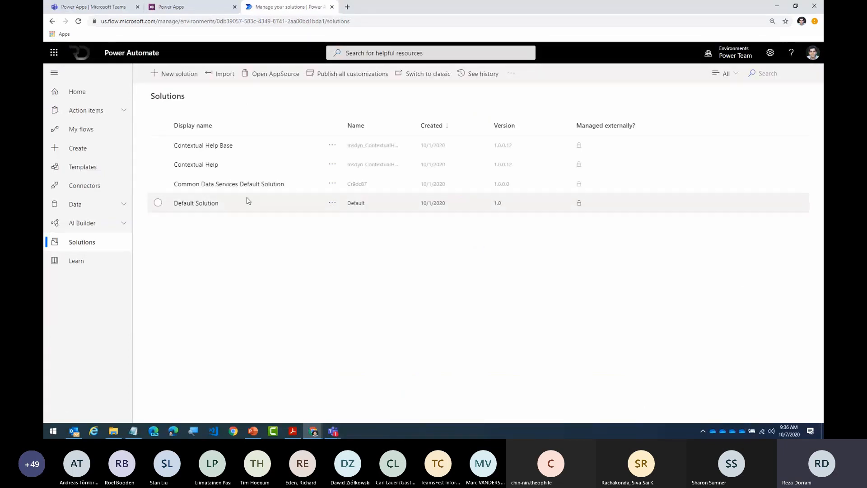
click(217, 206)
click(217, 204)
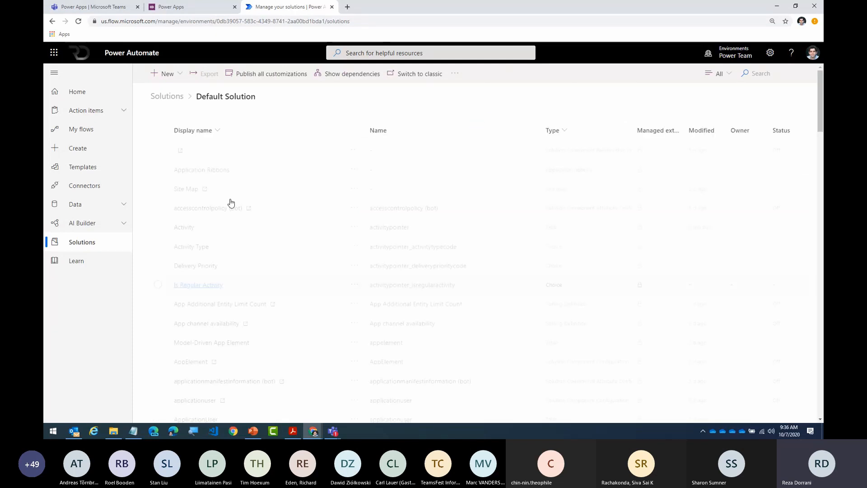
click(727, 80)
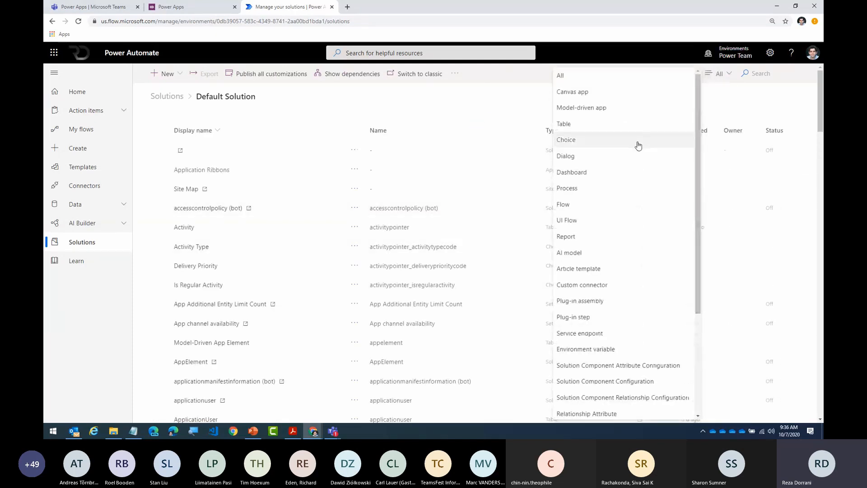
click(586, 203)
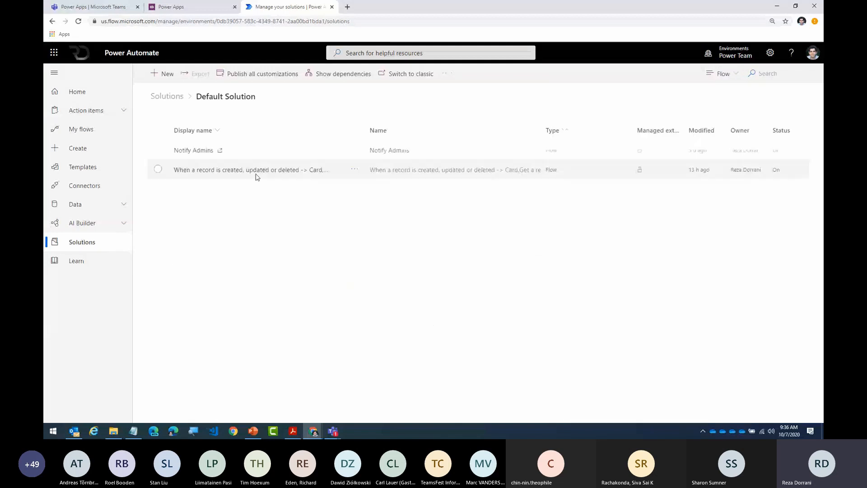
Step: Open a blank new flow from the Default Solution to view its triggers, and return to the automated flow dialog in Teams
click(166, 75)
click(183, 112)
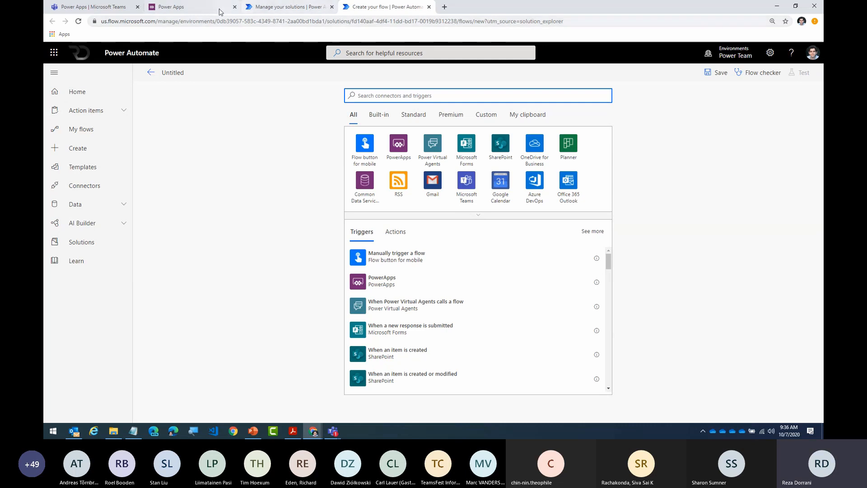
click(189, 7)
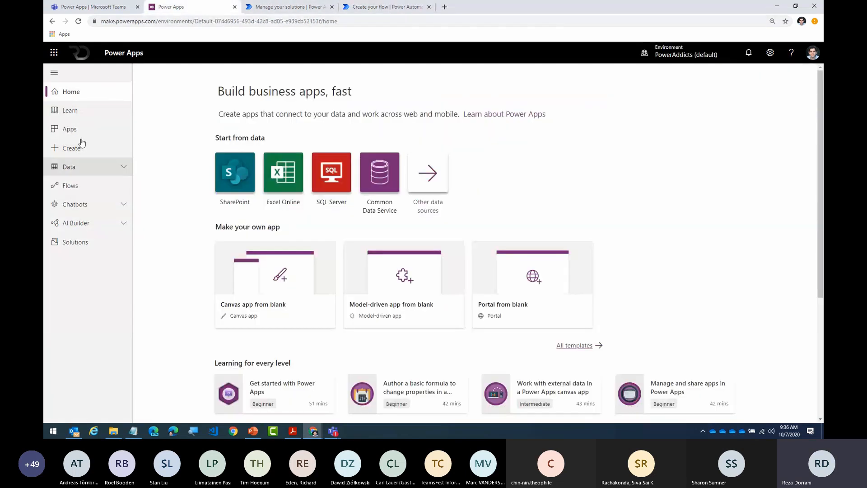
click(91, 7)
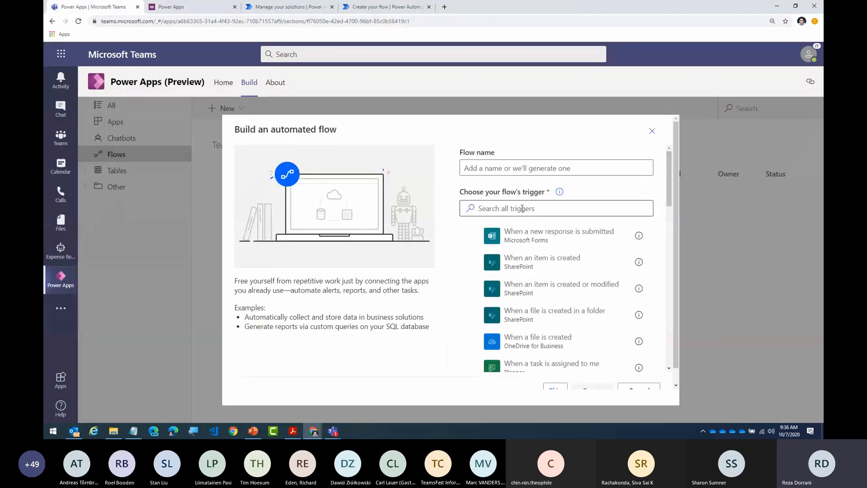
Step: Create the flow as Approval for Tickets with the Common Data Service trigger When a record is created, updated or deleted
click(496, 170)
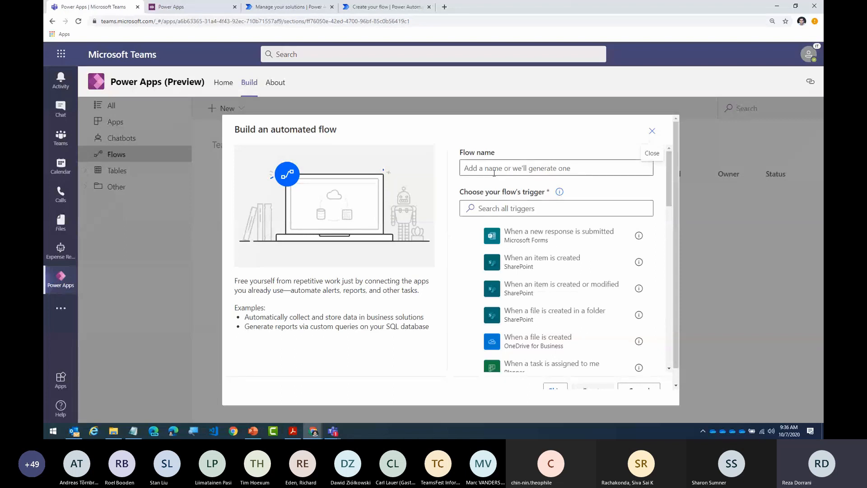
text(S)
key(BackSpace)
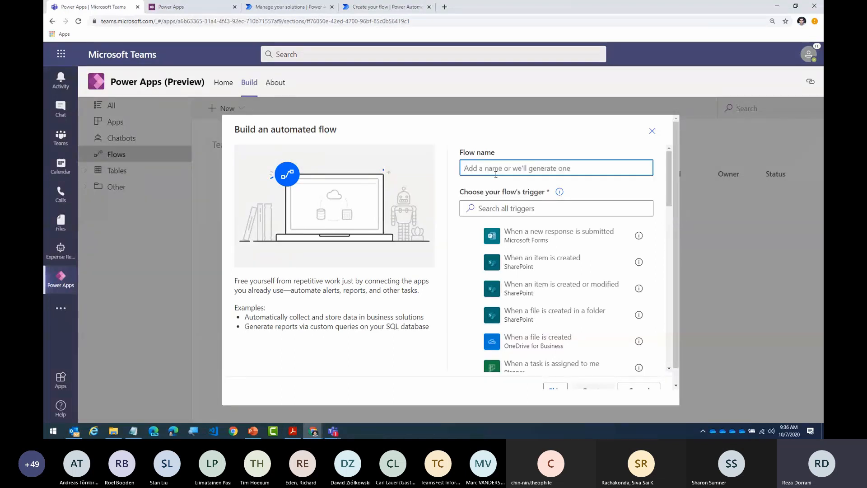
text(Approval for Tickets)
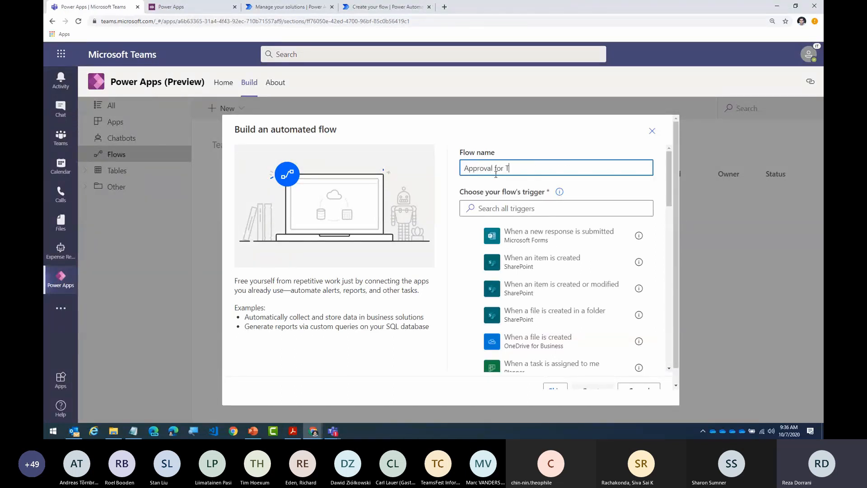
click(506, 209)
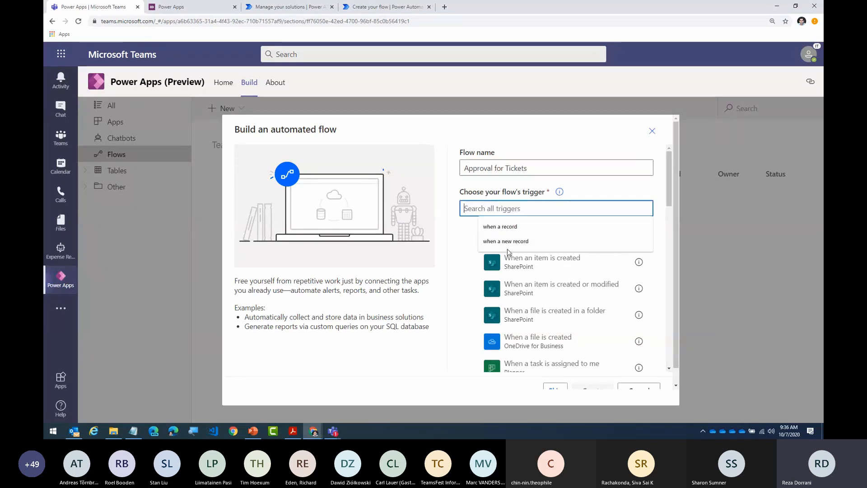
text(when a new record)
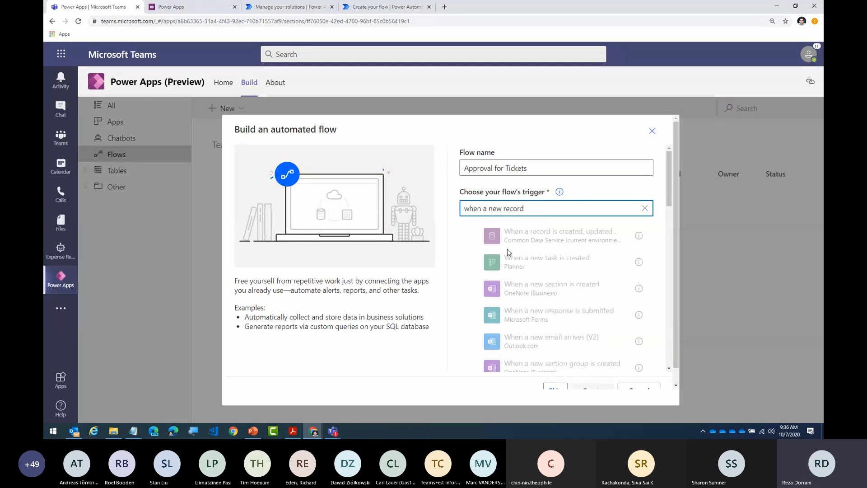
click(528, 239)
click(594, 390)
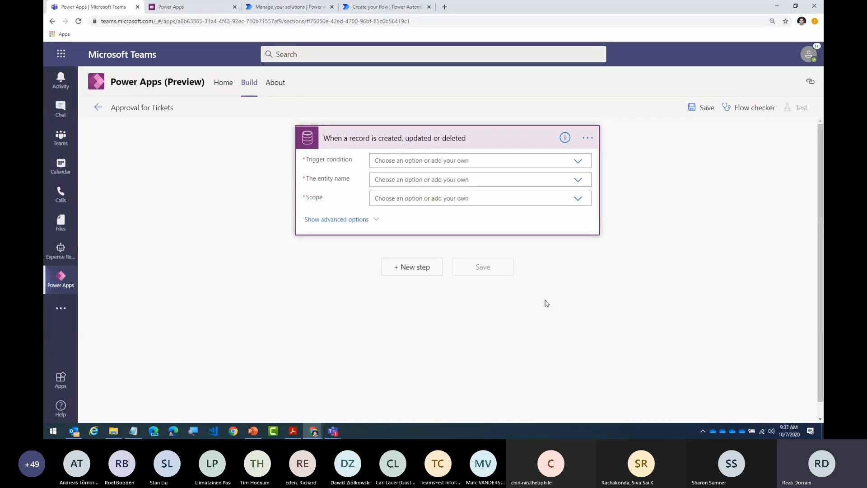
Step: Configure the trigger with the condition Create, the entity Tickets and the scope User
click(578, 161)
click(406, 176)
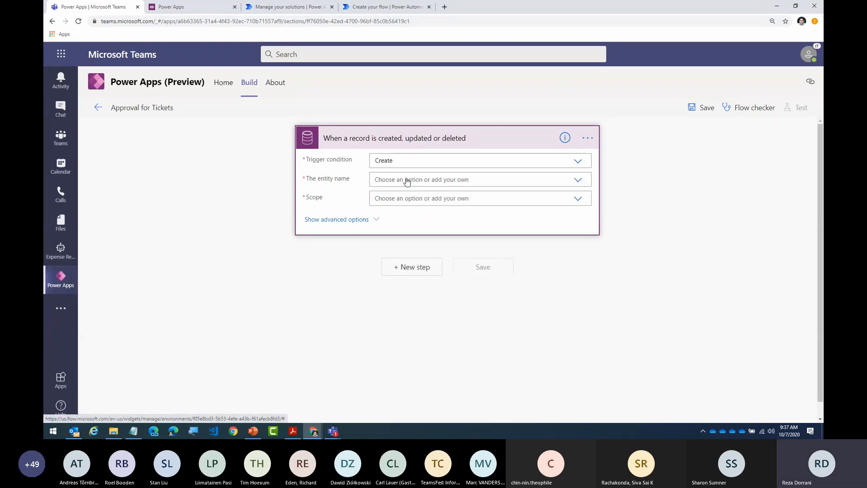
click(580, 183)
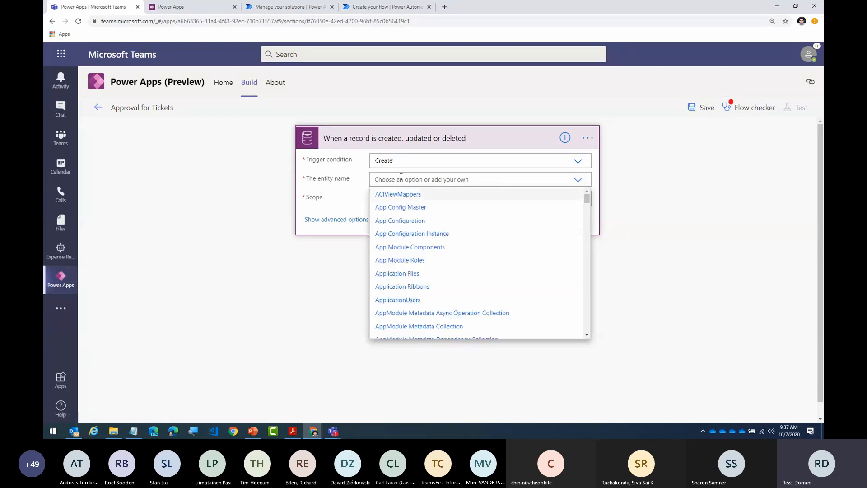
text(ticke)
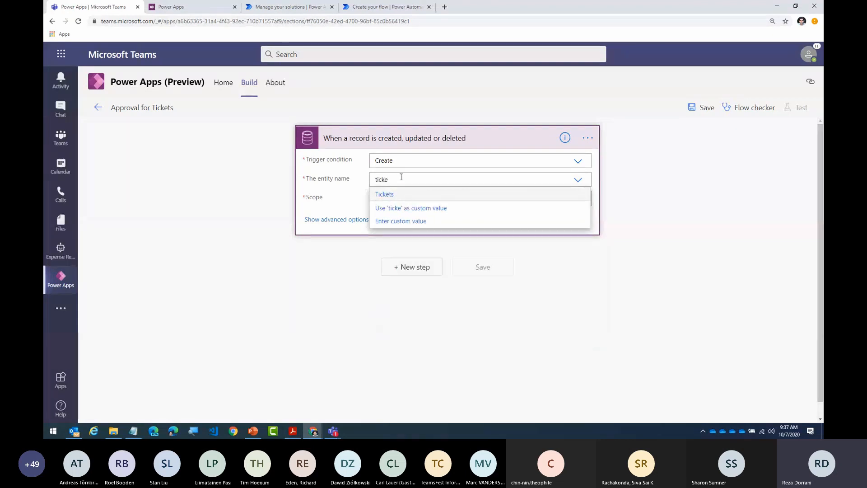
click(403, 195)
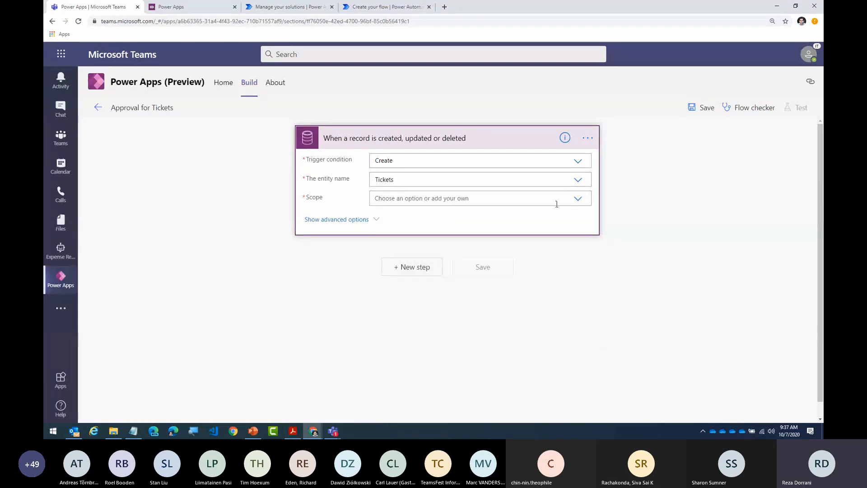
click(560, 200)
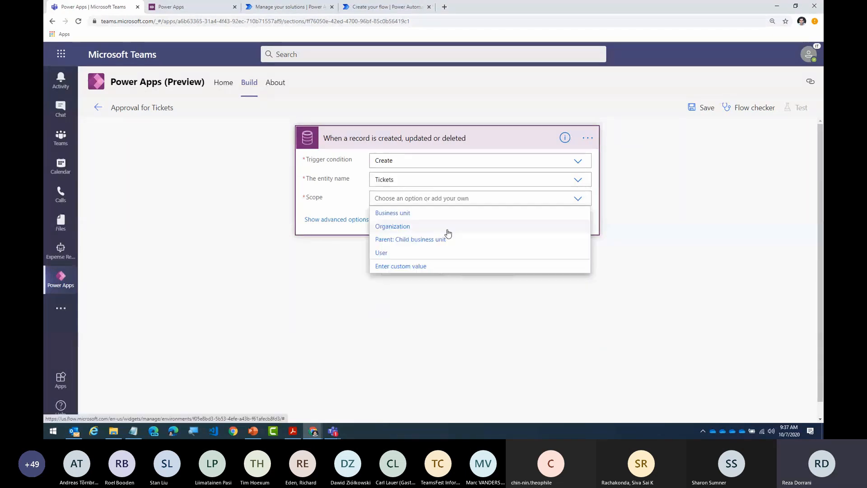
click(420, 253)
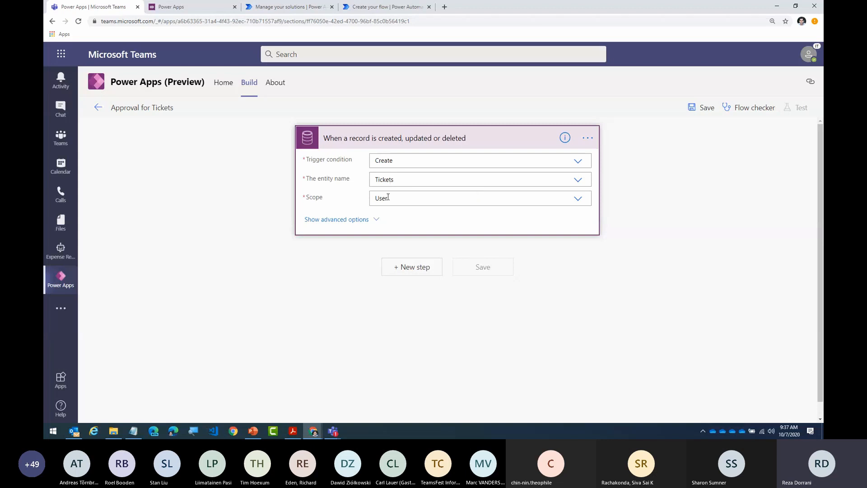
Step: Add a Get a record action from Common Data Service (current environment) with Categories as its entity
click(416, 267)
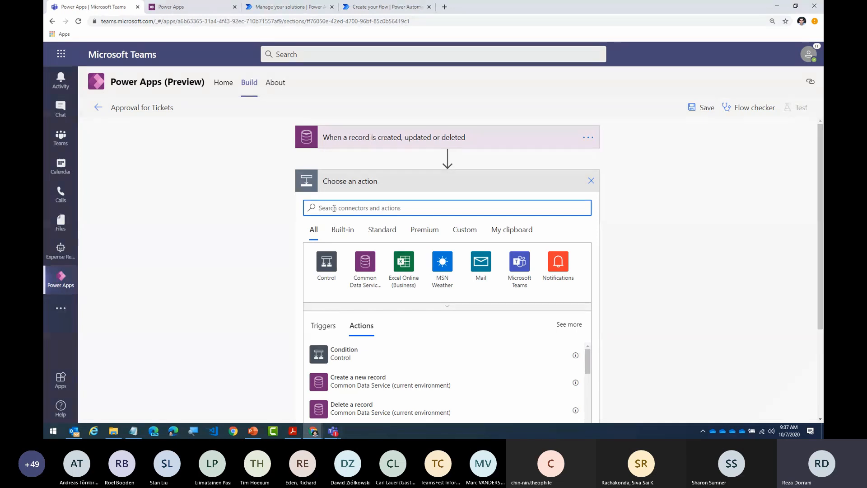
text(get a record)
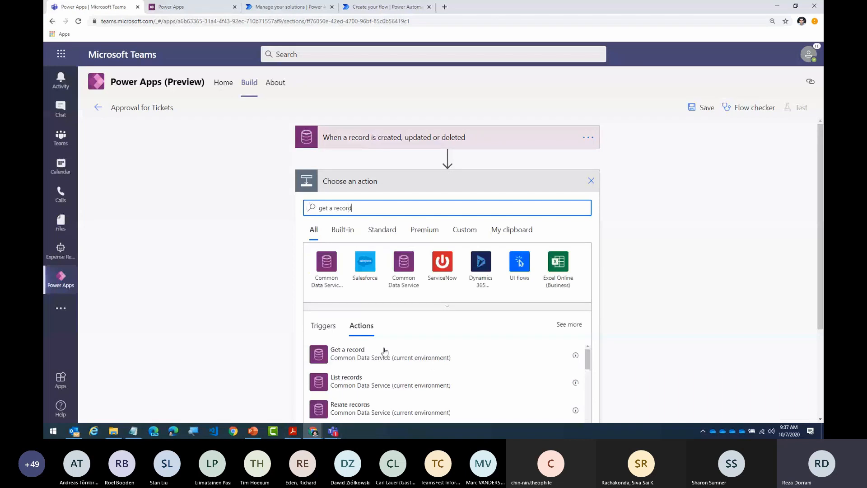
click(399, 363)
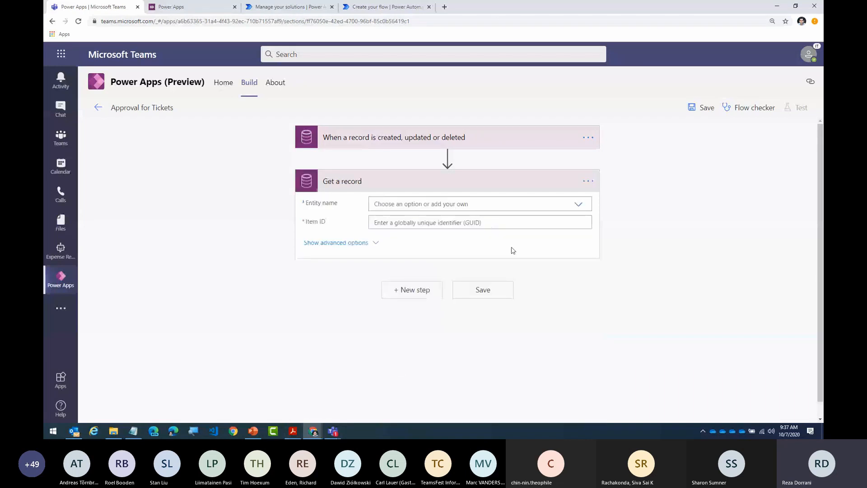
click(528, 207)
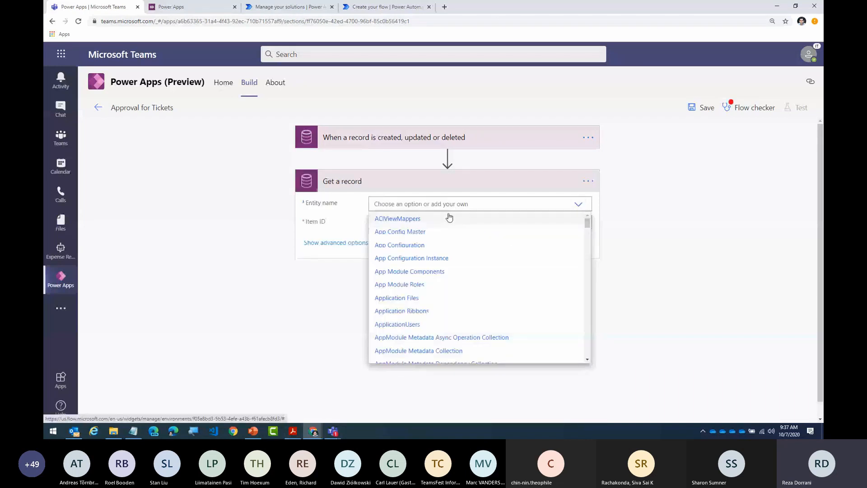
text(ca)
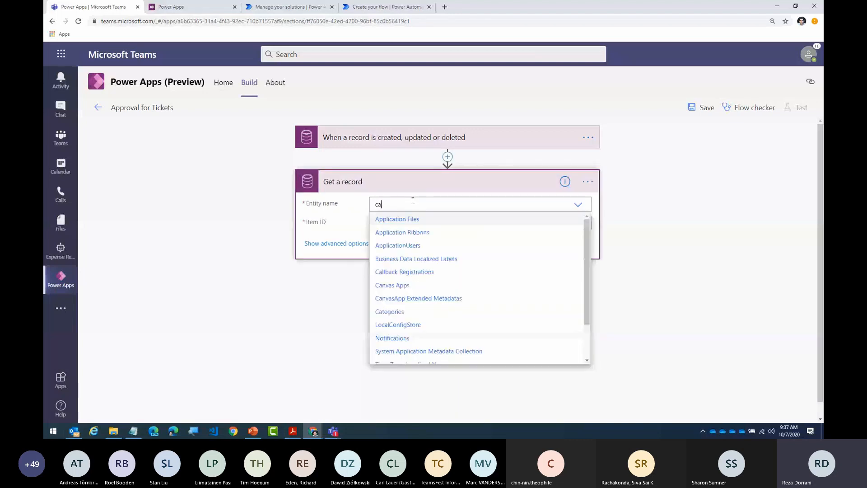
text(tegories)
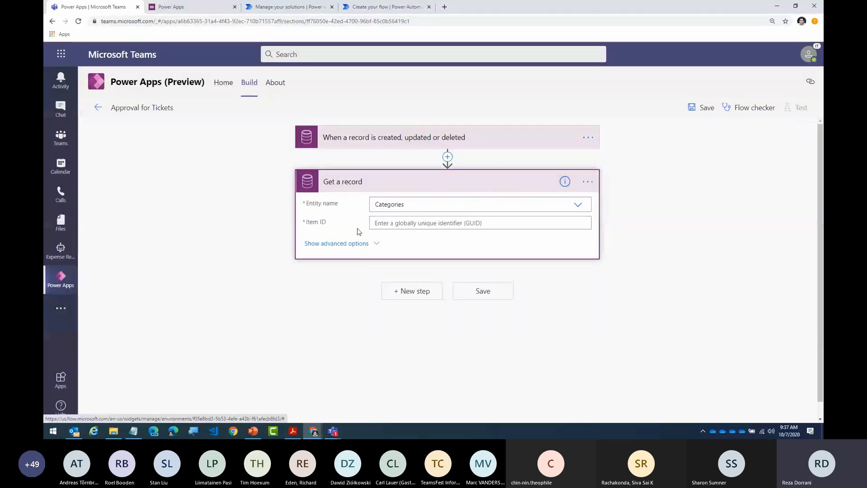
Step: Set the Item ID of the Get a record action to the trigger's Category (Value) dynamic content
click(441, 228)
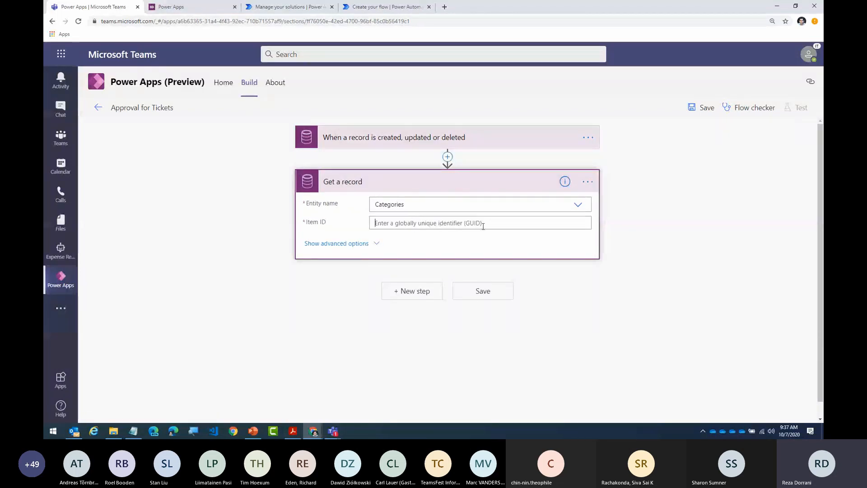
click(685, 266)
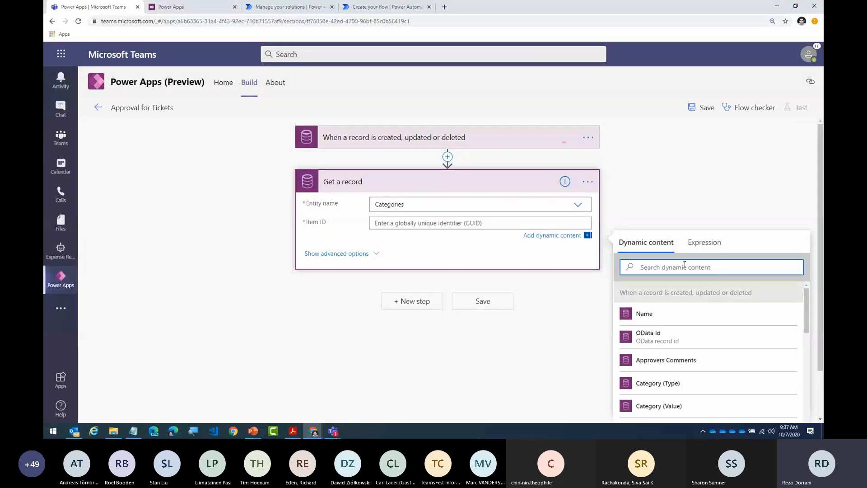
text(categor)
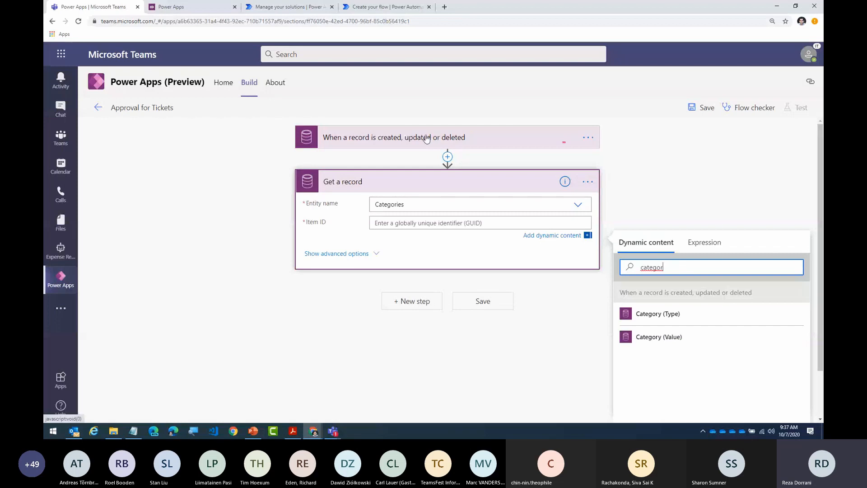
click(670, 346)
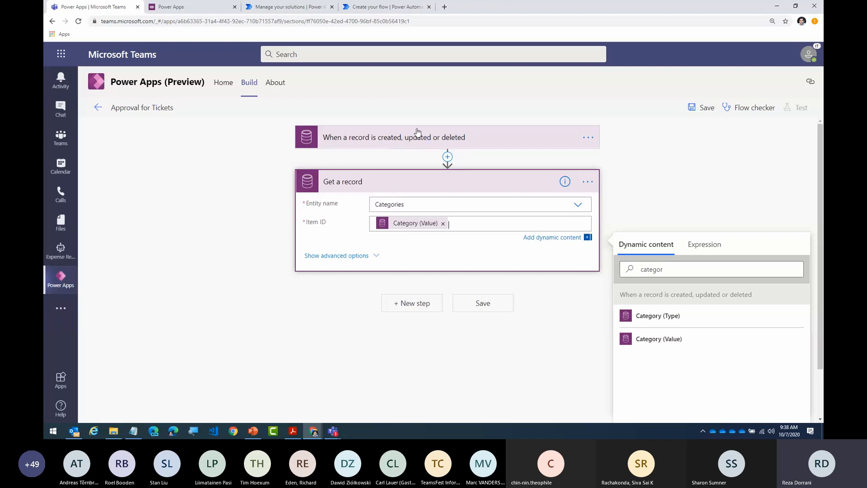
Step: Add an Update a record action from Common Data Service (current environment) after Get a record, with Tickets as its entity
scroll(401, 246, down, 1)
click(411, 246)
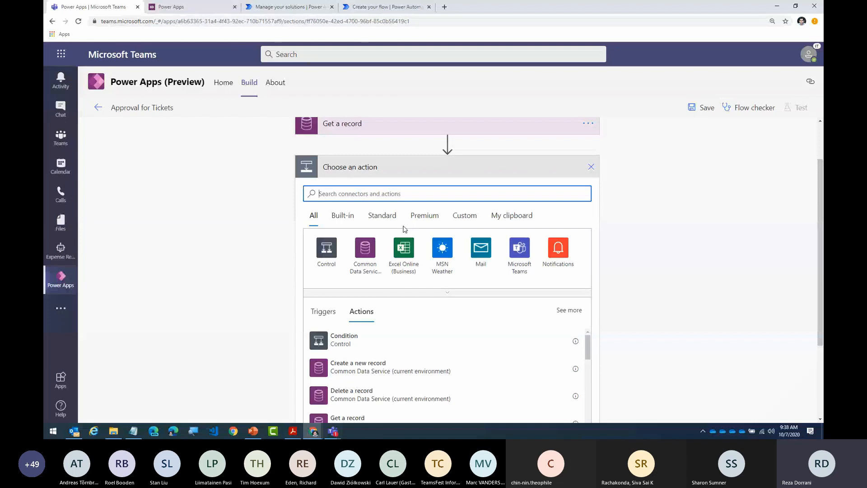
text(update )
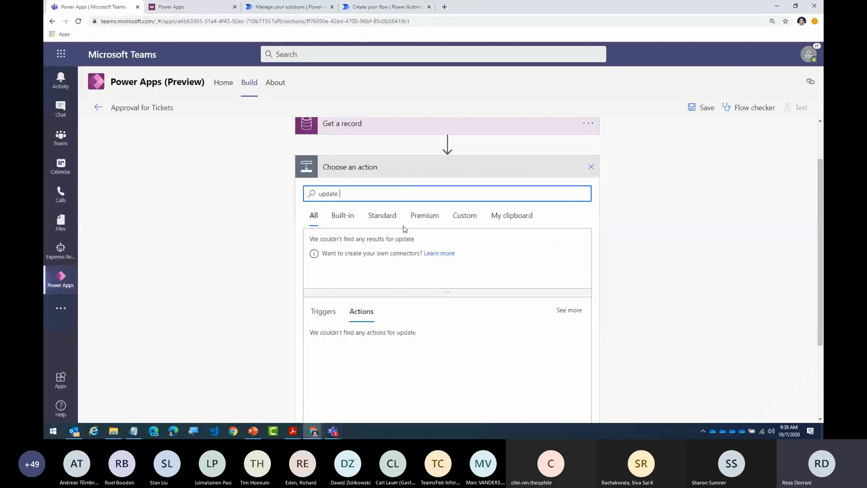
text(a record)
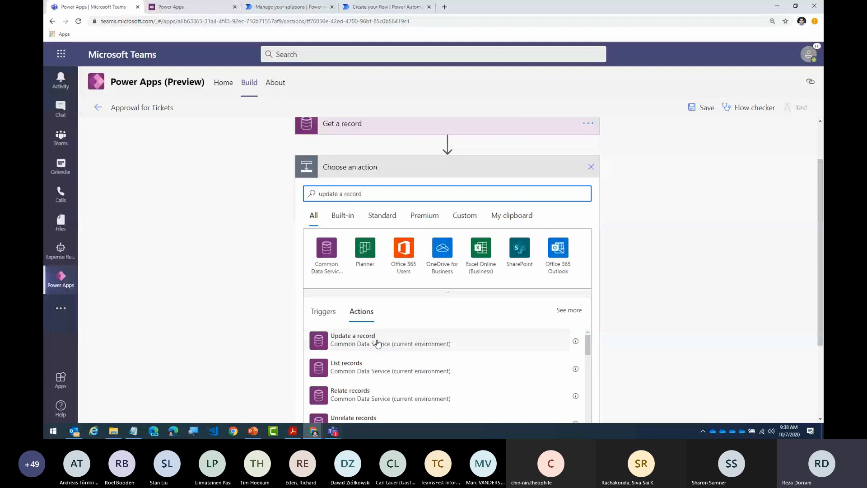
click(324, 341)
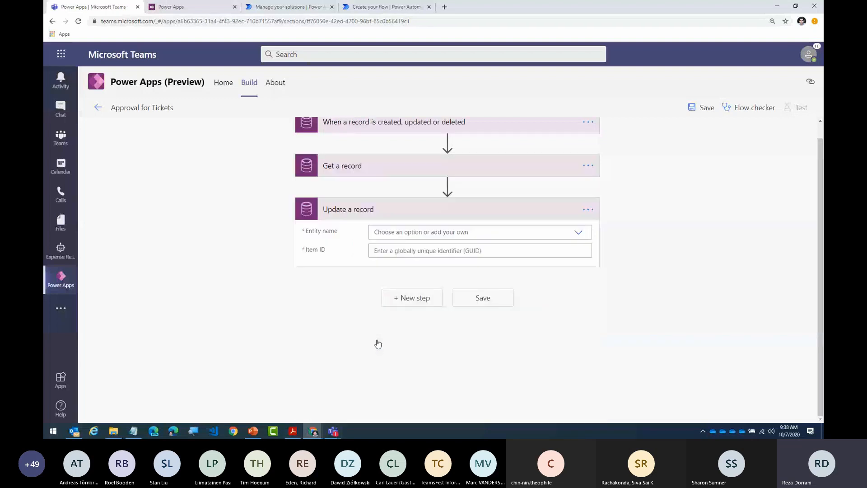
click(581, 232)
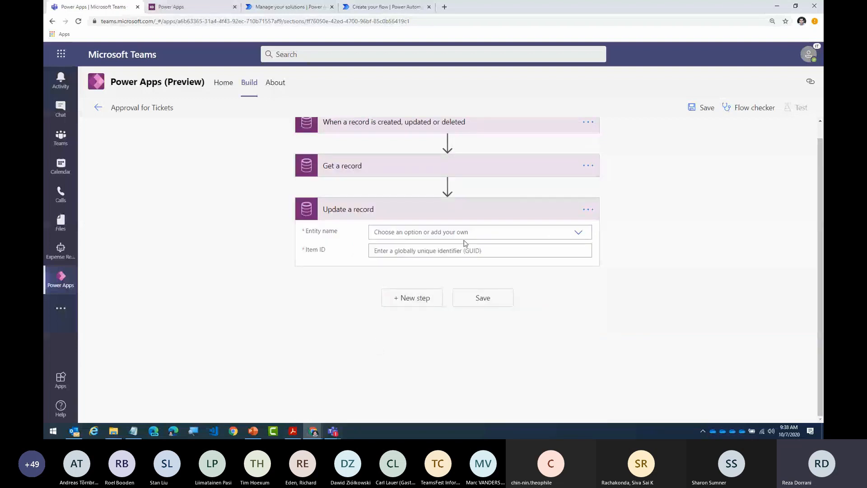
click(423, 233)
text(ticke)
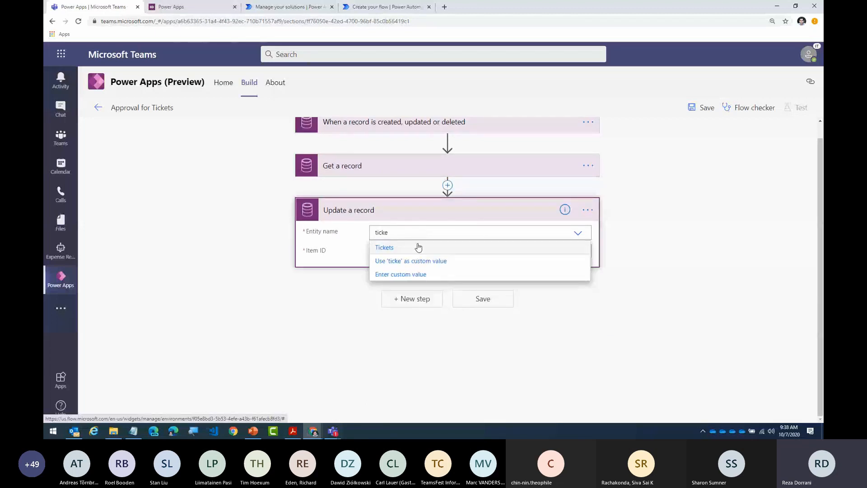
click(419, 248)
Step: Set the update action's Item ID to the trigger's Tickets unique identifier and its Approval Status to Pending
click(400, 252)
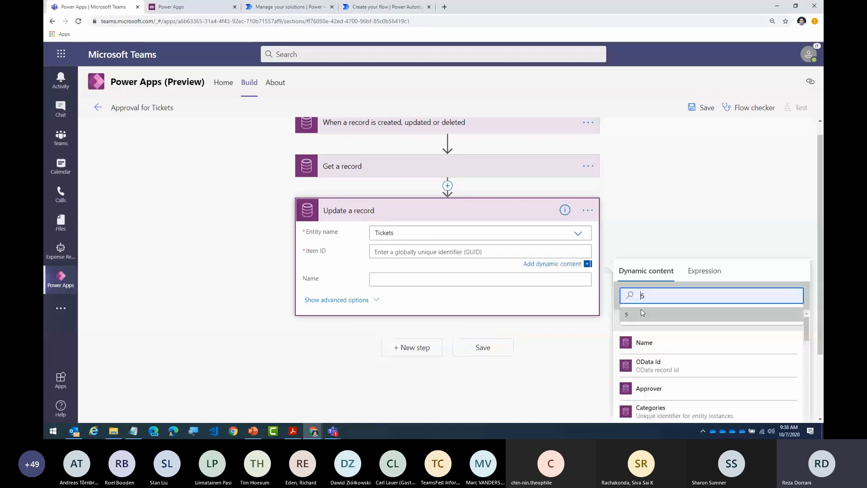
text(tickets)
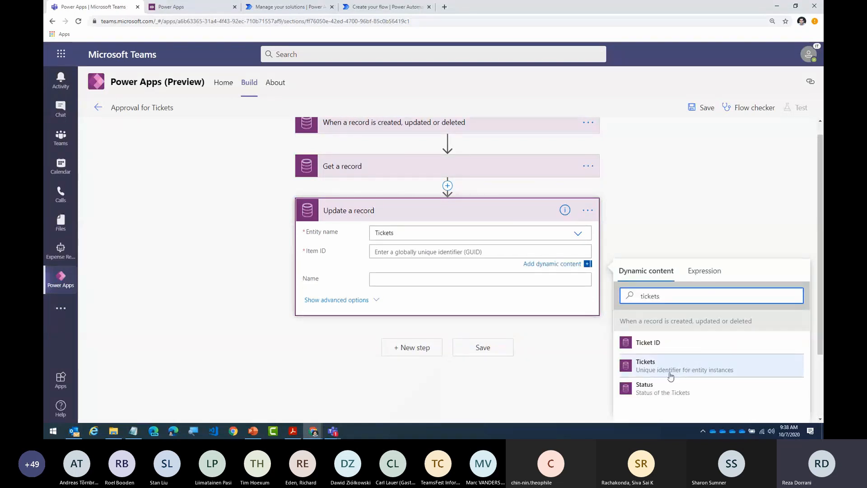
click(686, 368)
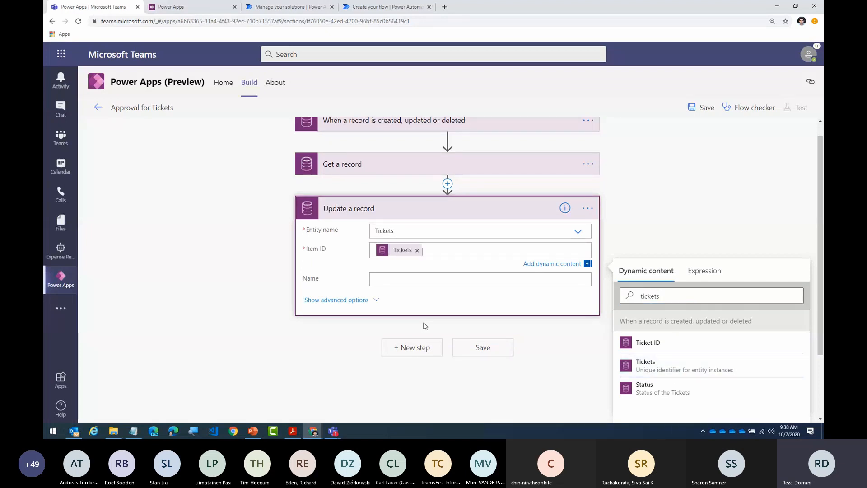
click(376, 301)
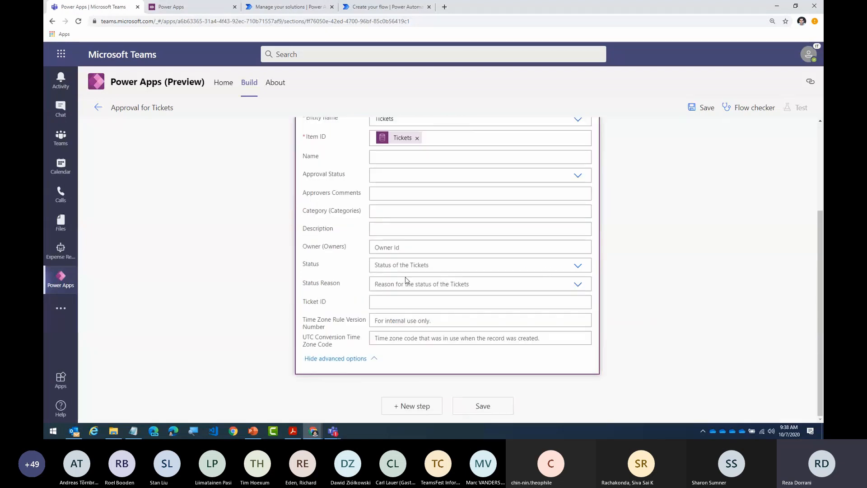
scroll(384, 282, up, 2)
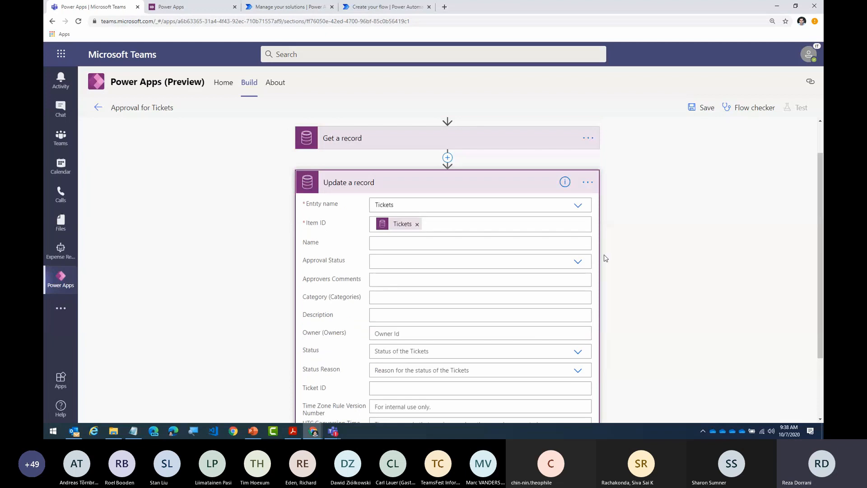
click(552, 264)
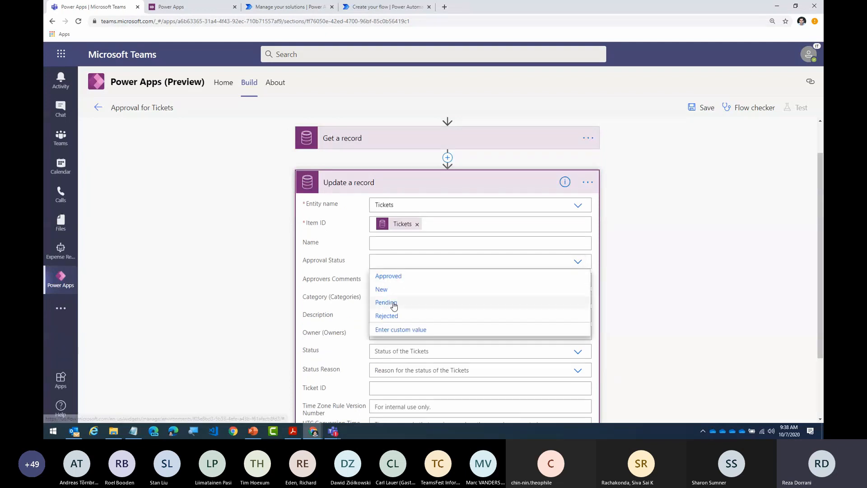
click(400, 303)
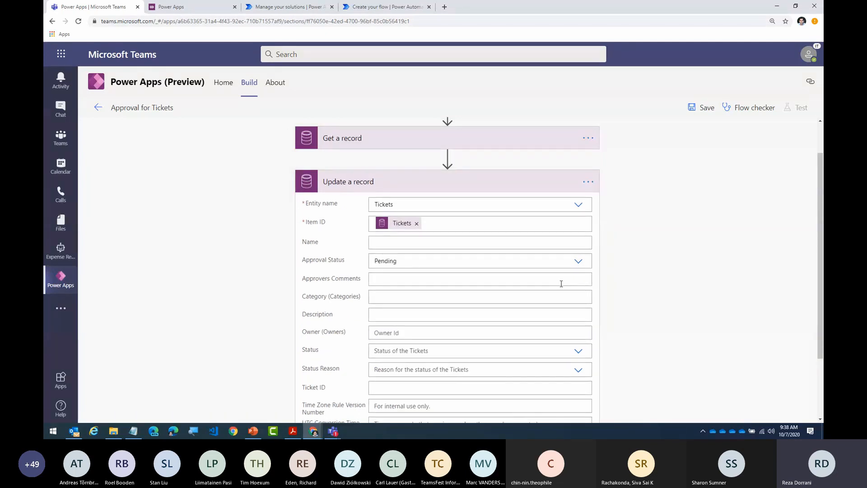
Step: Add the Microsoft Teams action Post an Adaptive Card to a Teams user and wait for a response after Update a record
click(392, 185)
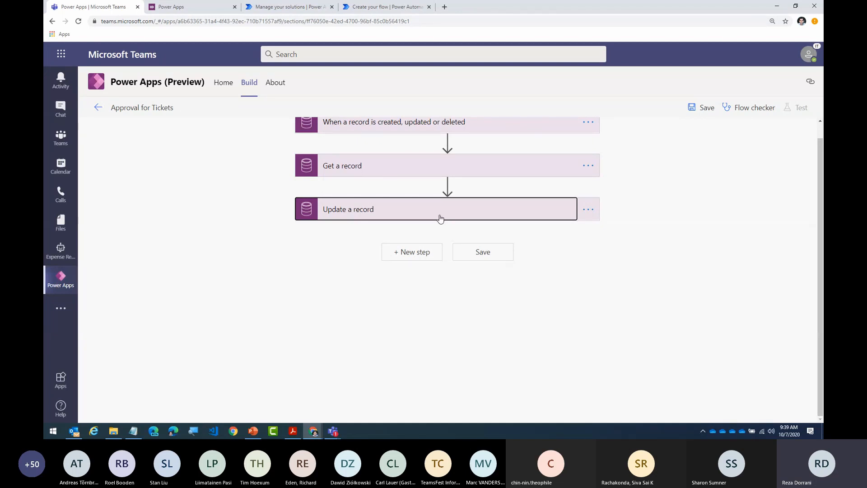
click(413, 251)
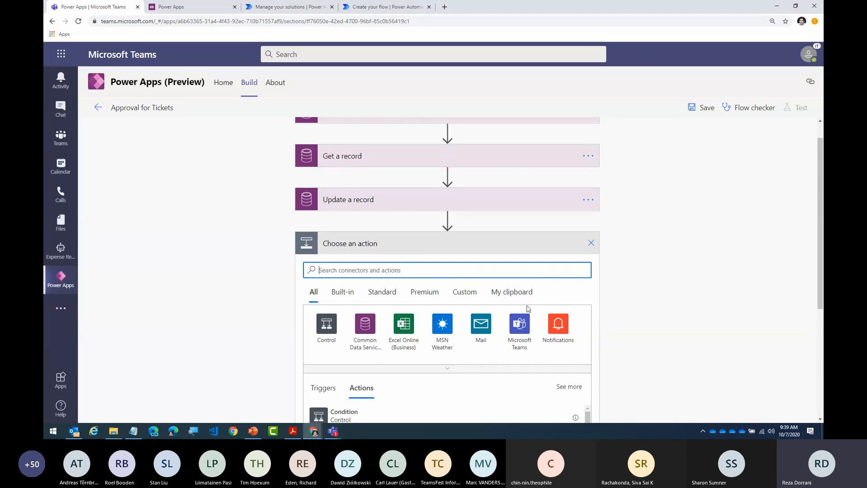
click(521, 324)
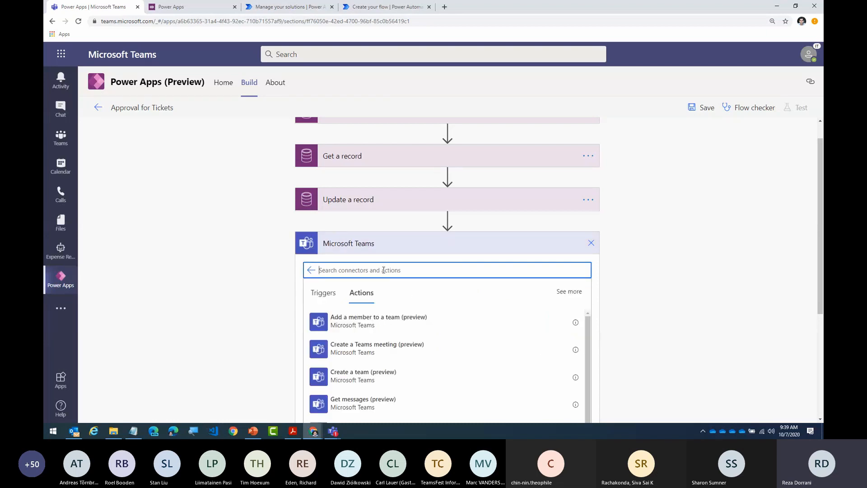
text(adaptive)
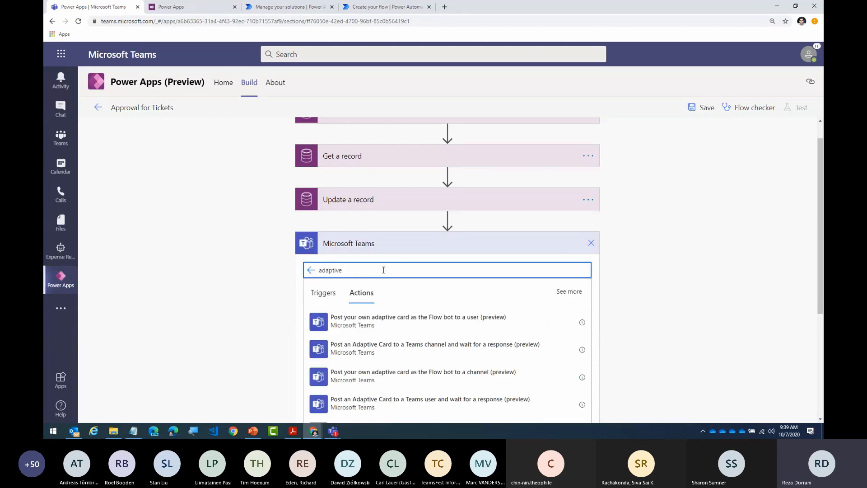
scroll(420, 265, down, 2)
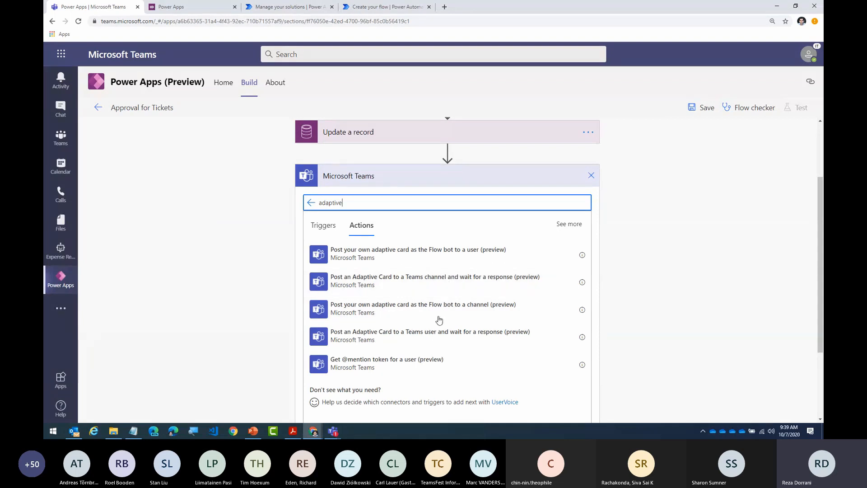
click(482, 346)
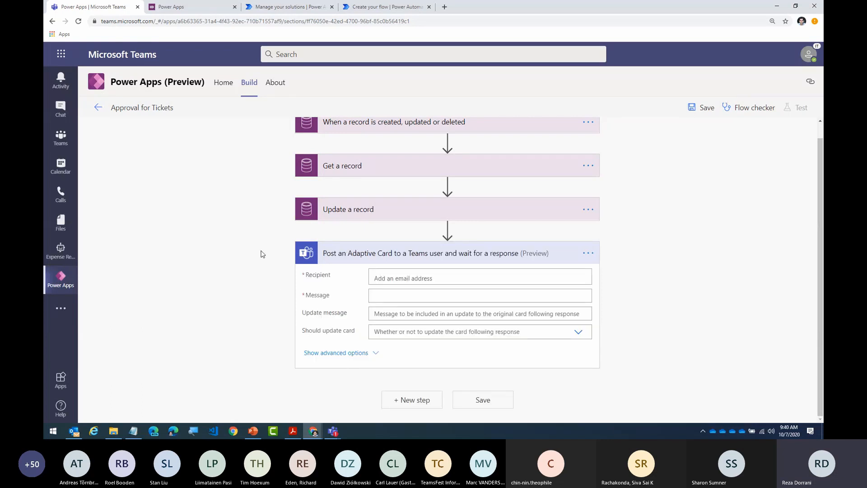
Step: Set the adaptive card's Recipient to the Approver dynamic content from Get a record
click(430, 277)
click(678, 321)
text(appr)
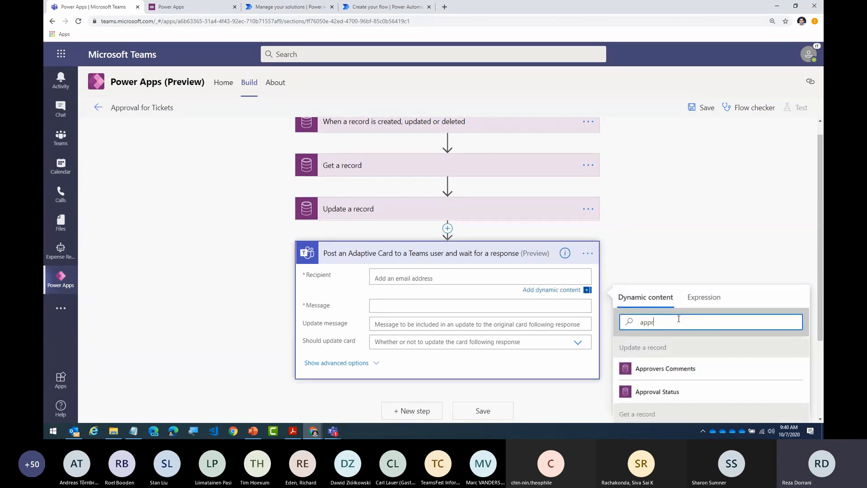
text(ov)
scroll(676, 294, down, 4)
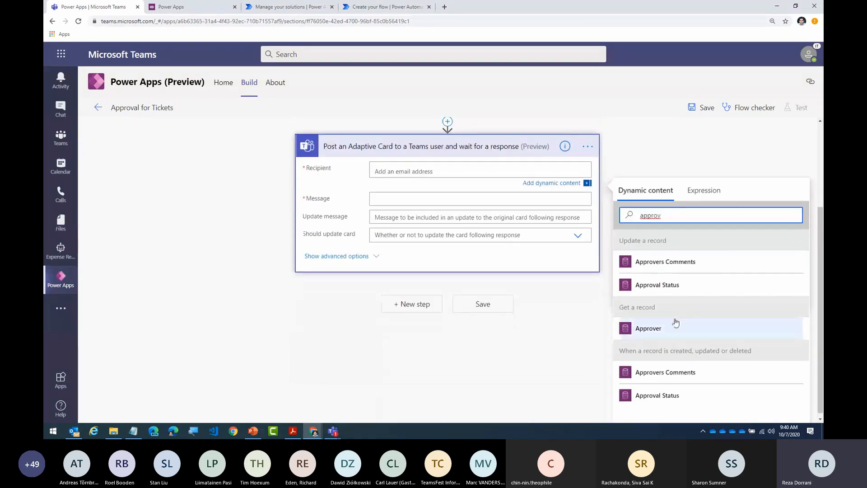
click(673, 324)
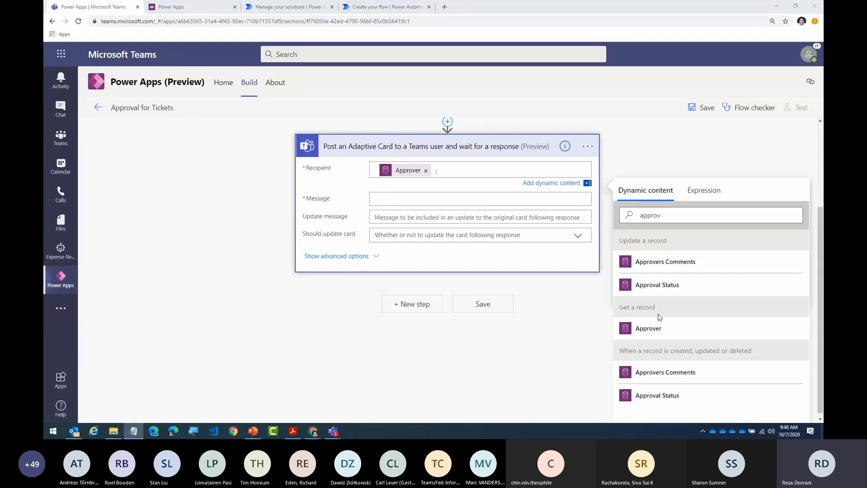
Step: Paste the prepared adaptive card JSON into the Message and remove its old Title and Description tokens
click(410, 201)
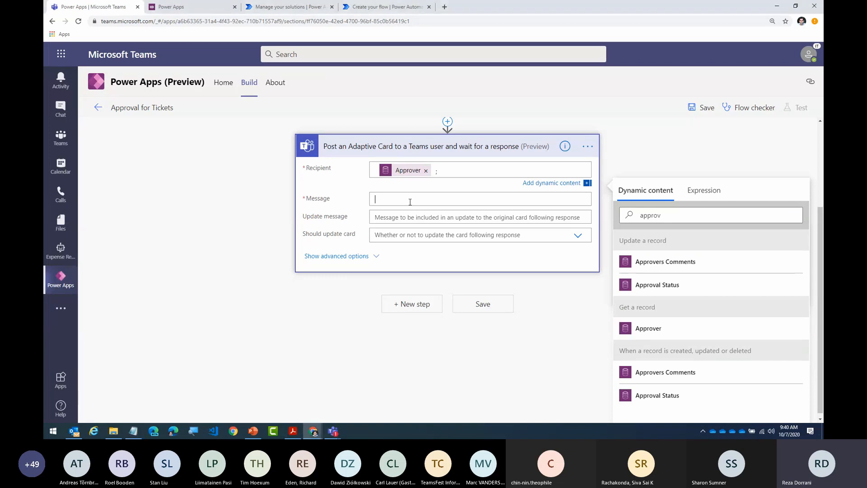
key(ctrl+v)
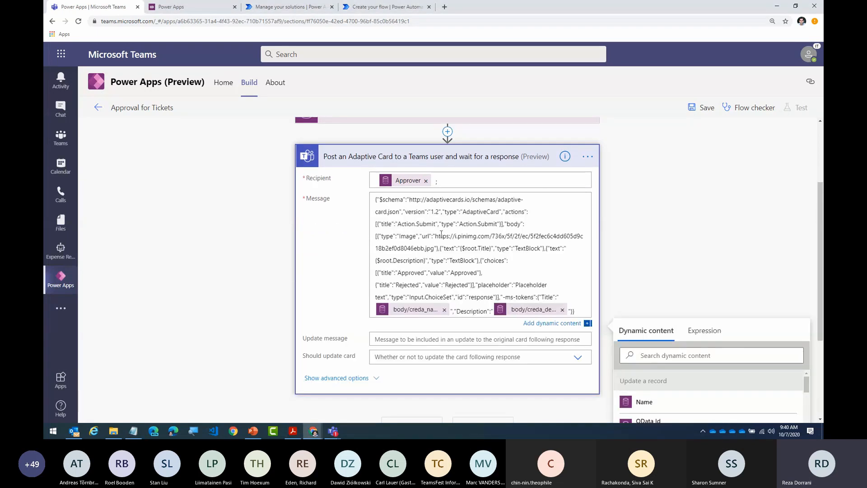
click(448, 311)
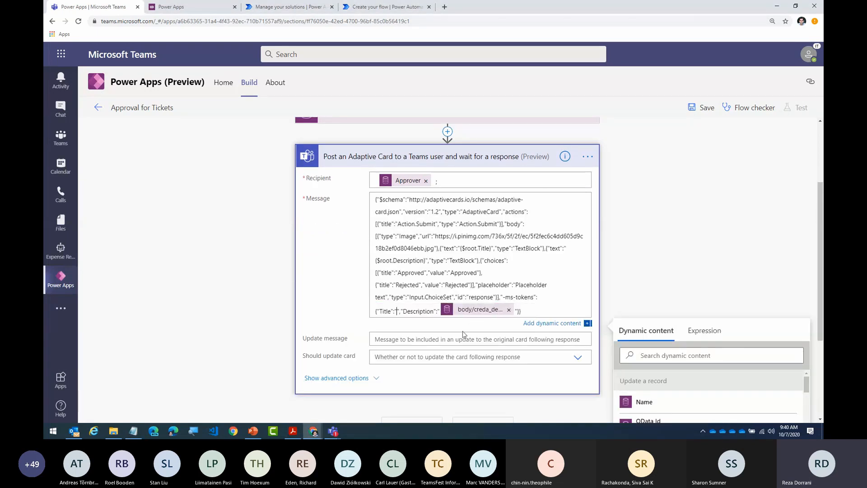
click(509, 310)
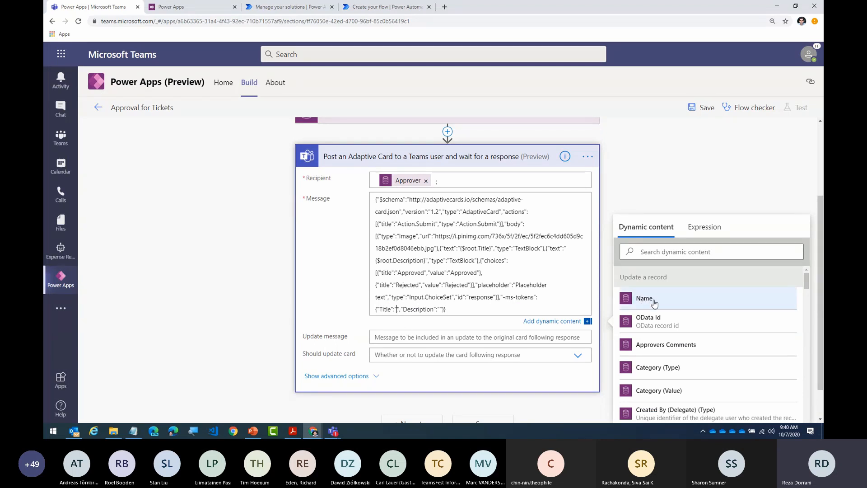
Step: Fill the card JSON's Title with the Name and its Description with the Description dynamic content from Update a record
scroll(656, 306, up, 3)
scroll(672, 299, down, 3)
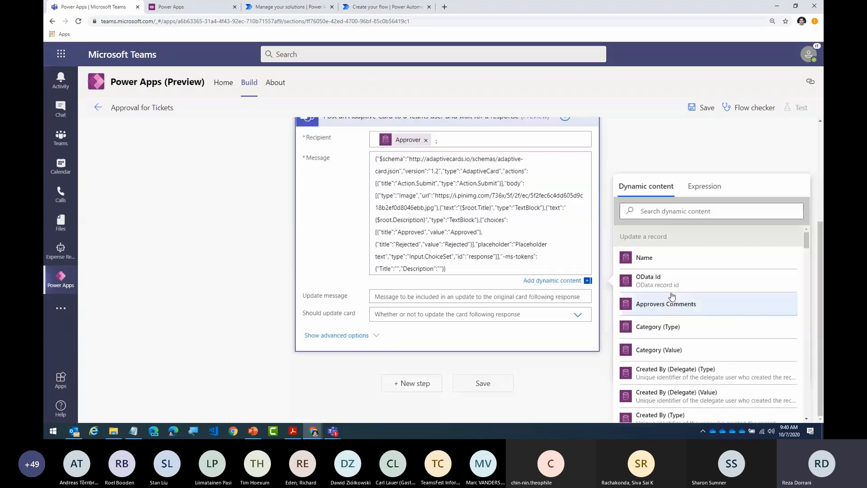
click(659, 265)
click(466, 269)
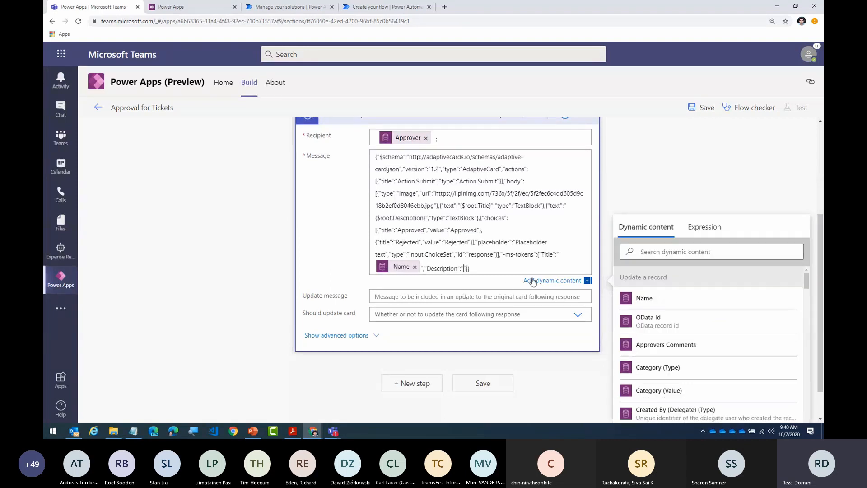
click(669, 252)
text(desc)
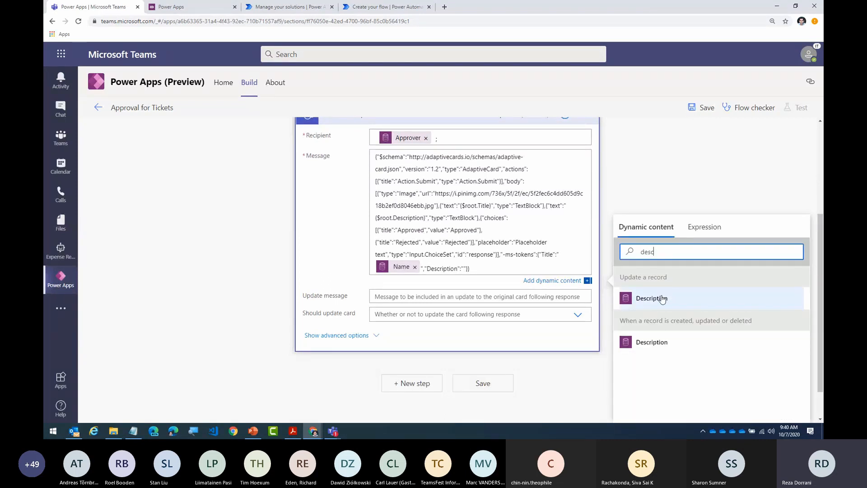
click(662, 298)
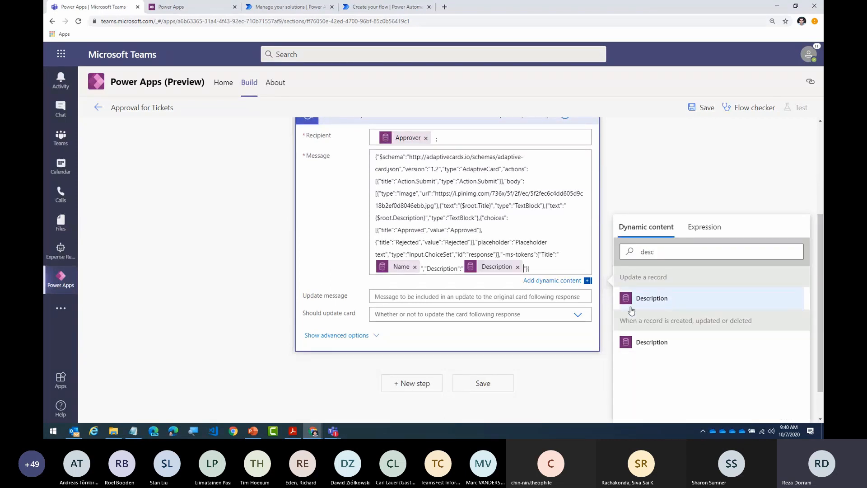
Step: Set the card's update message to "Thank you" and Should update card to Yes
click(492, 295)
text(Thank you)
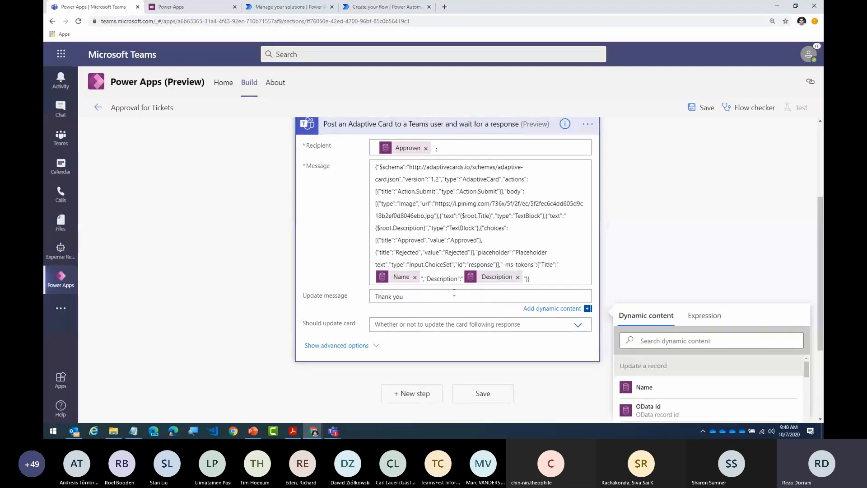
click(577, 326)
click(398, 360)
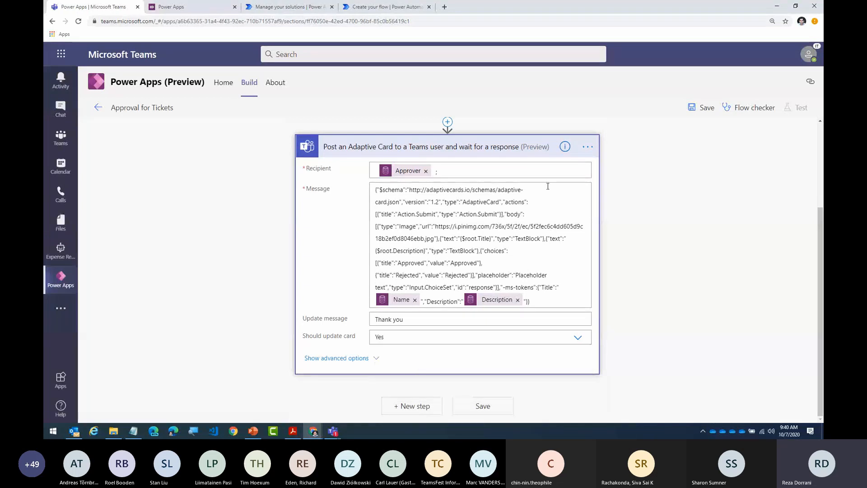
Step: Rename the adaptive card action to "Card"
click(588, 146)
click(630, 173)
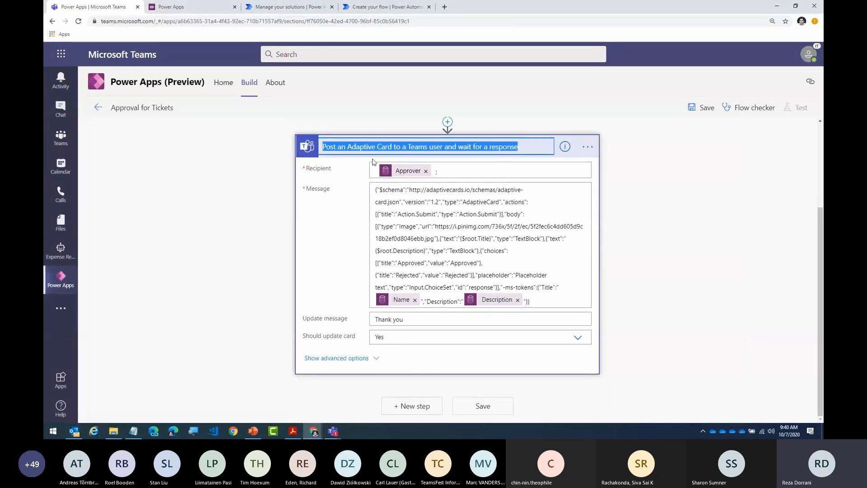
text(Card)
click(676, 190)
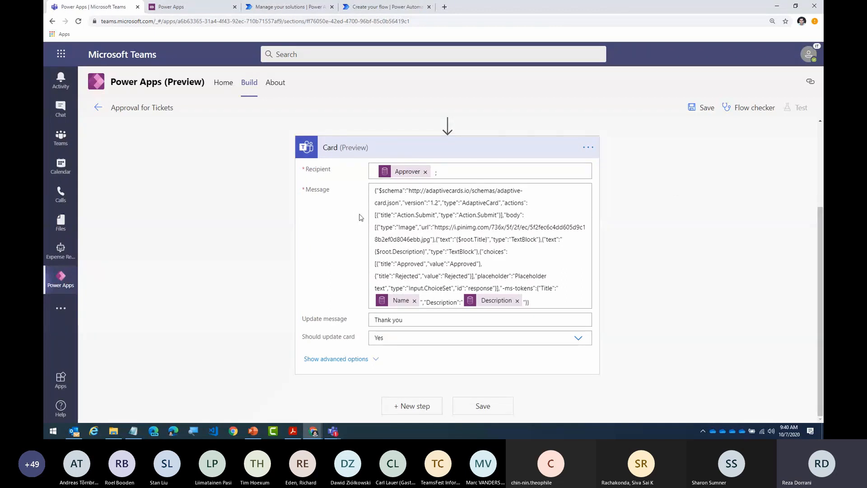
Step: Add a Condition control after the Card action
scroll(361, 217, up, 2)
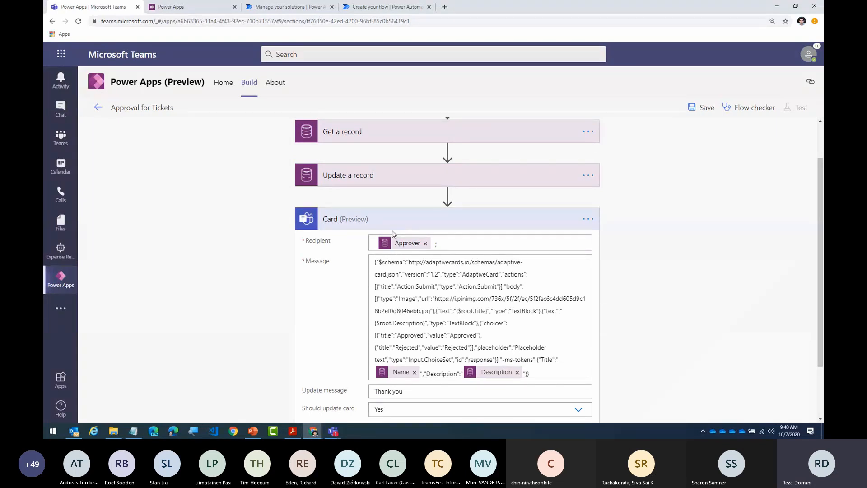
scroll(397, 268, down, 3)
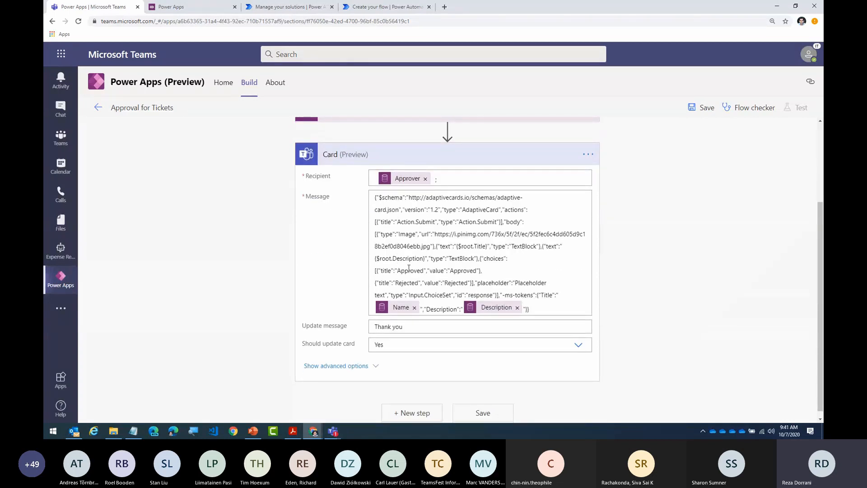
scroll(409, 268, down, 1)
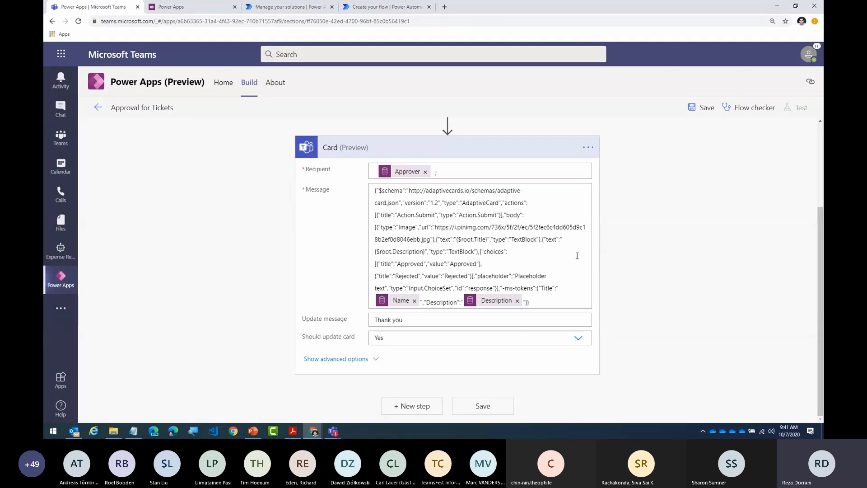
click(413, 405)
text(condition)
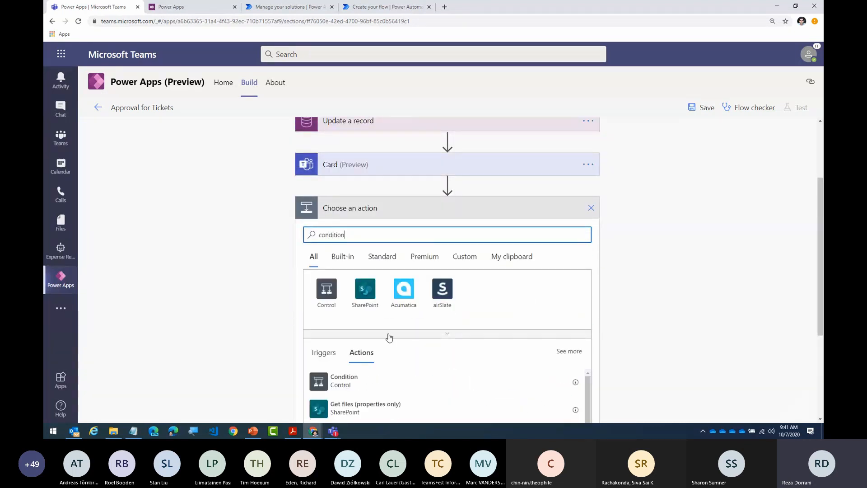
click(374, 380)
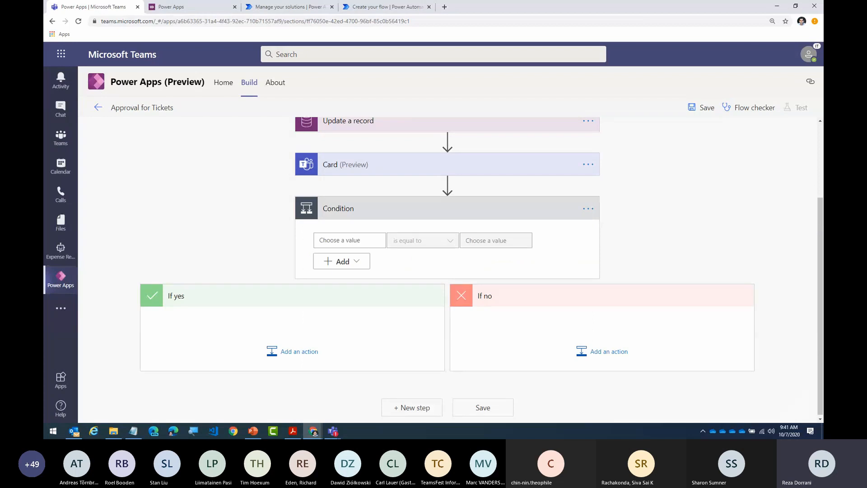
Step: Set the condition to check that the expression body('Card')?['data']?['response'] is equal to Approved
key(alt+Tab)
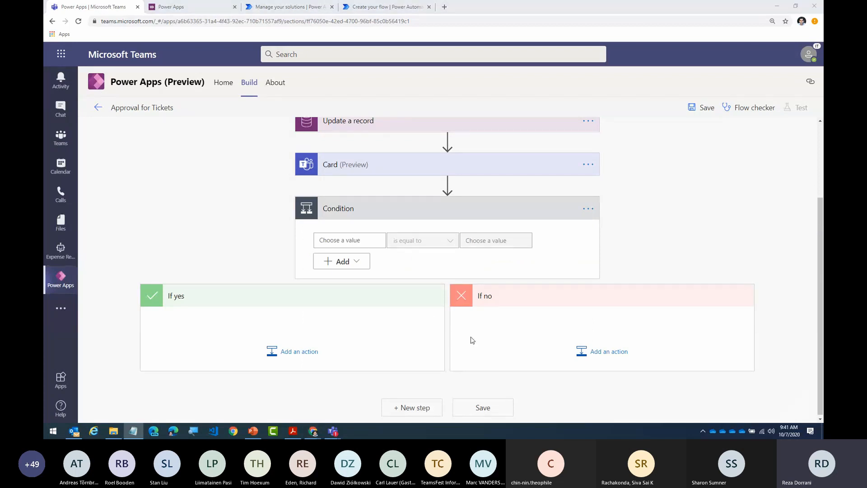
click(351, 240)
click(499, 260)
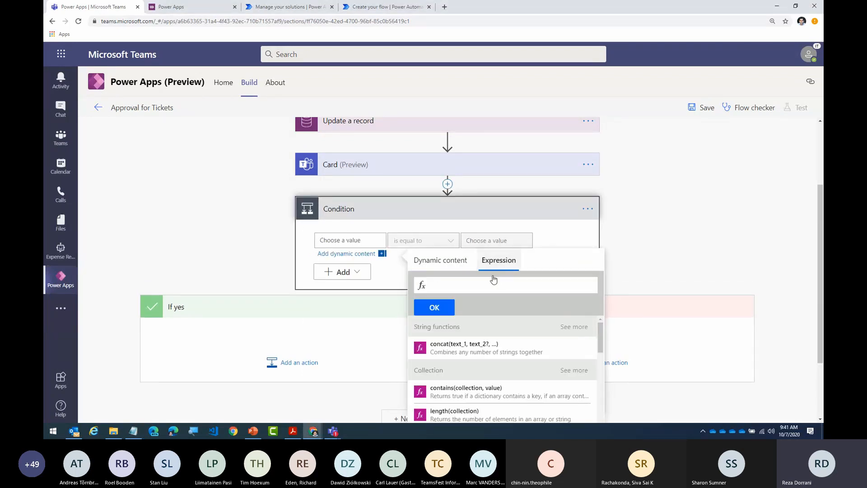
text(body('Card')?['data']?['response'])
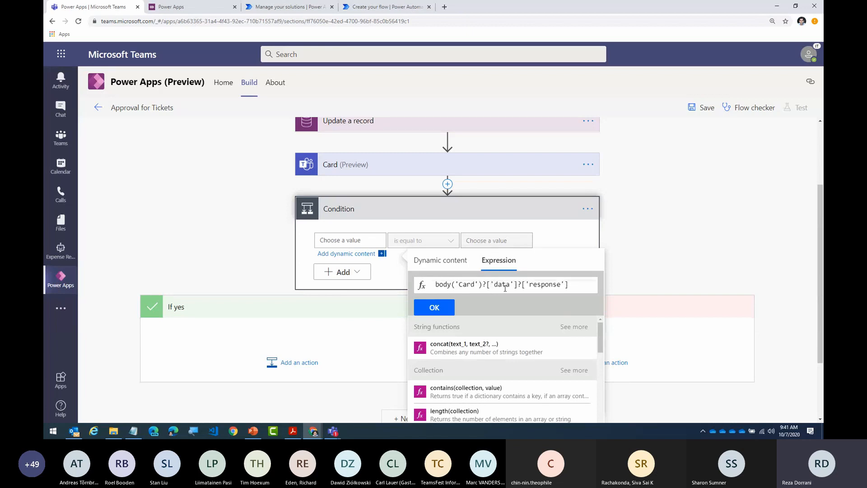
double_click(535, 287)
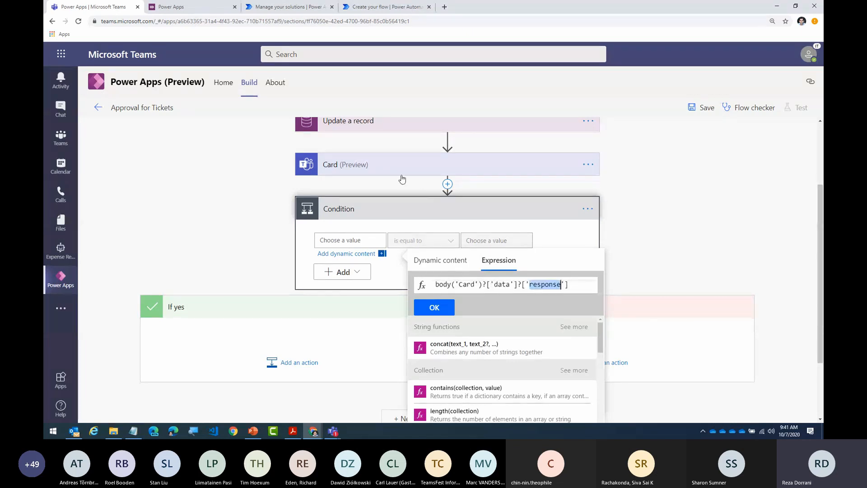
click(435, 306)
click(482, 241)
text(A)
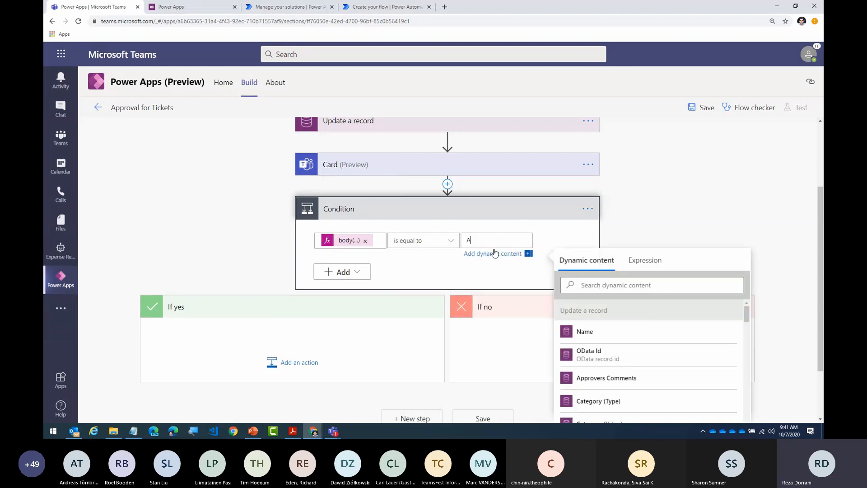
text(pproved)
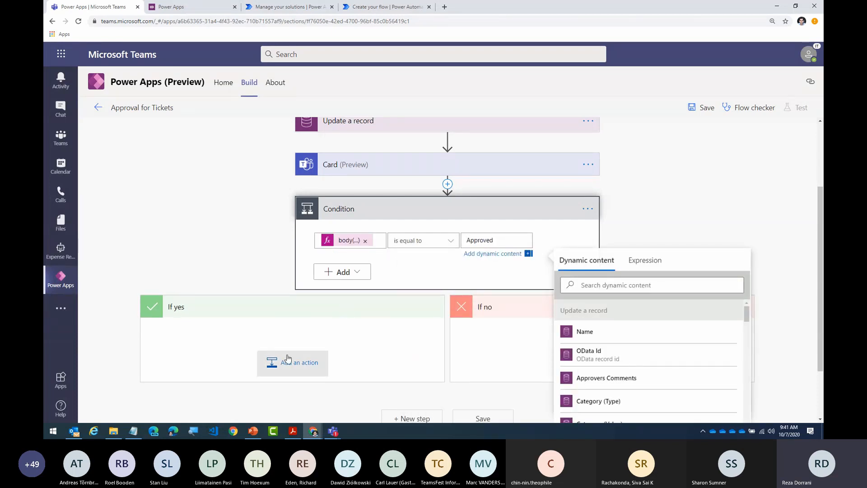
click(243, 301)
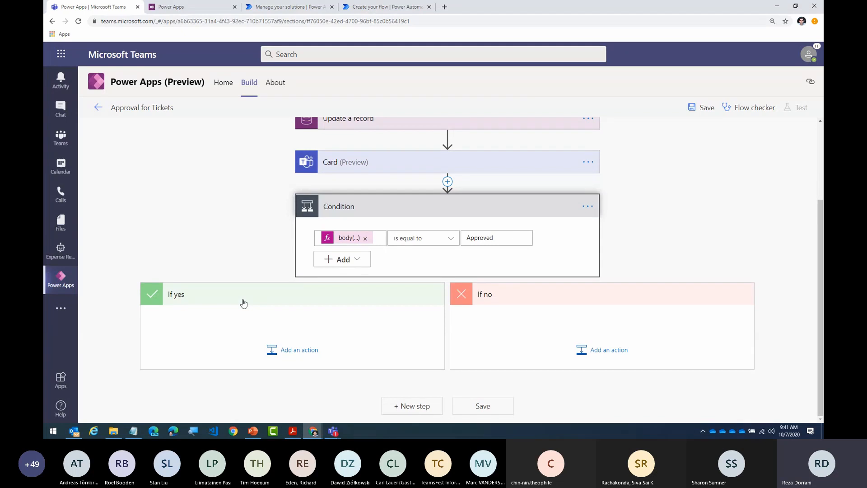
Step: Copy the Update a record action to the flow clipboard
scroll(382, 261, up, 3)
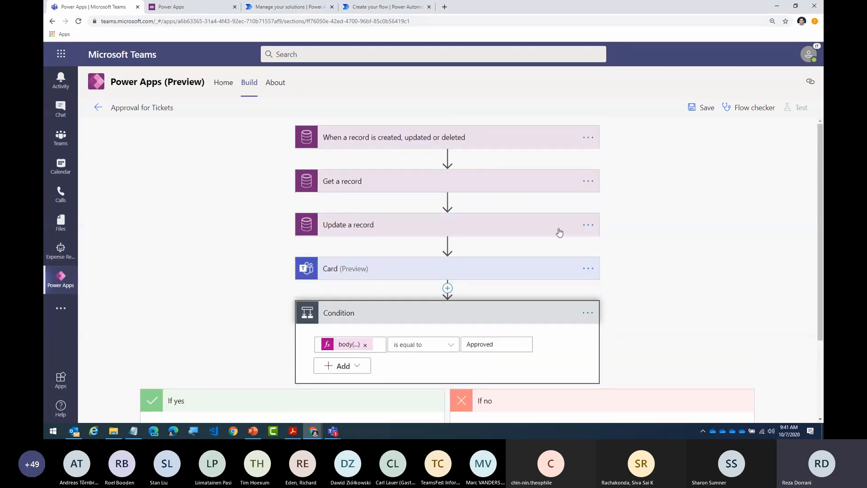
click(589, 224)
click(621, 204)
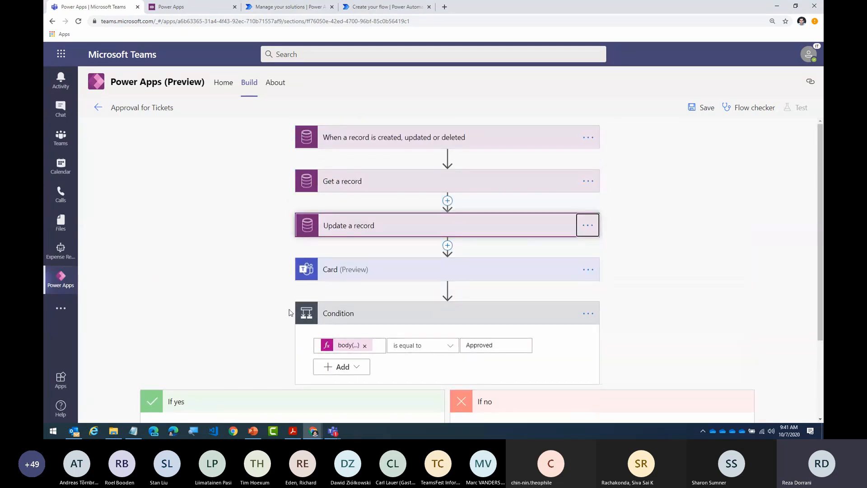
Step: Add the copied Update a record action from the flow clipboard to the condition's If yes branch
scroll(289, 312, down, 3)
click(271, 349)
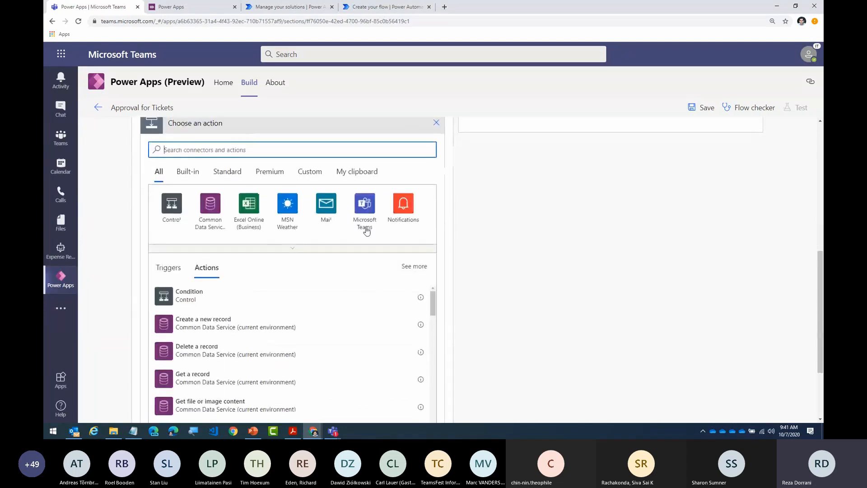
click(357, 172)
click(228, 326)
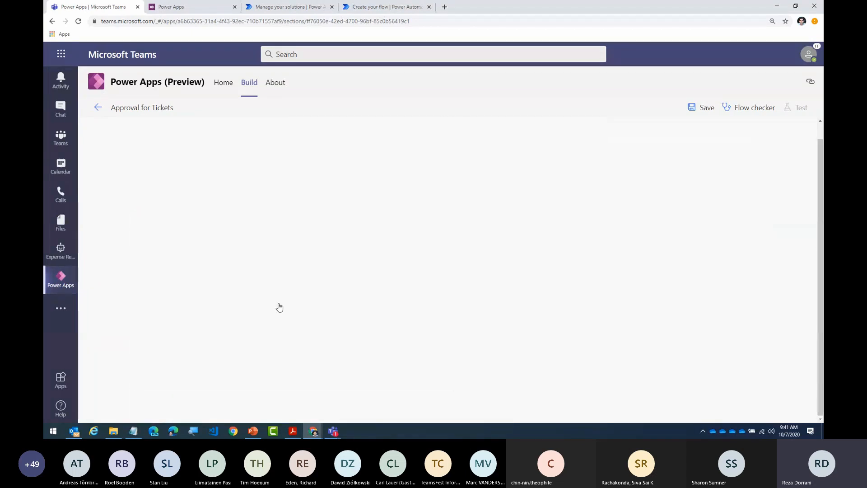
click(419, 304)
scroll(176, 306, down, 3)
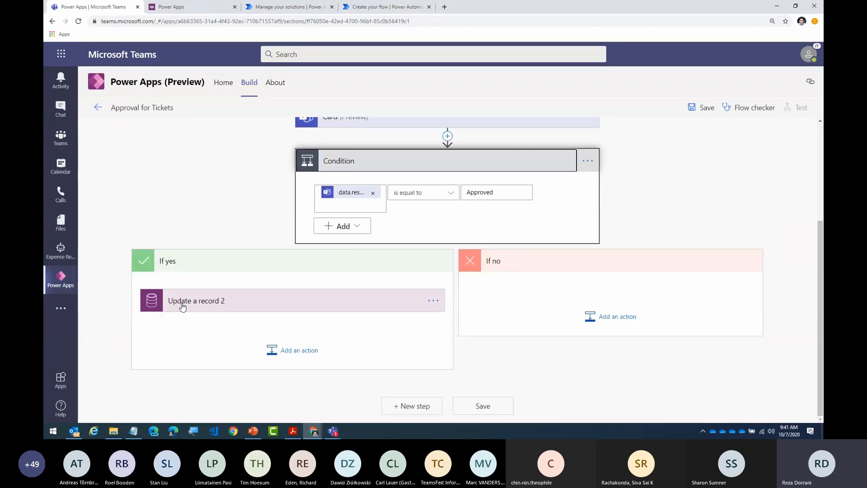
Step: Set the Approval Status to Approved in the If yes branch's Update a record 2 action
click(213, 303)
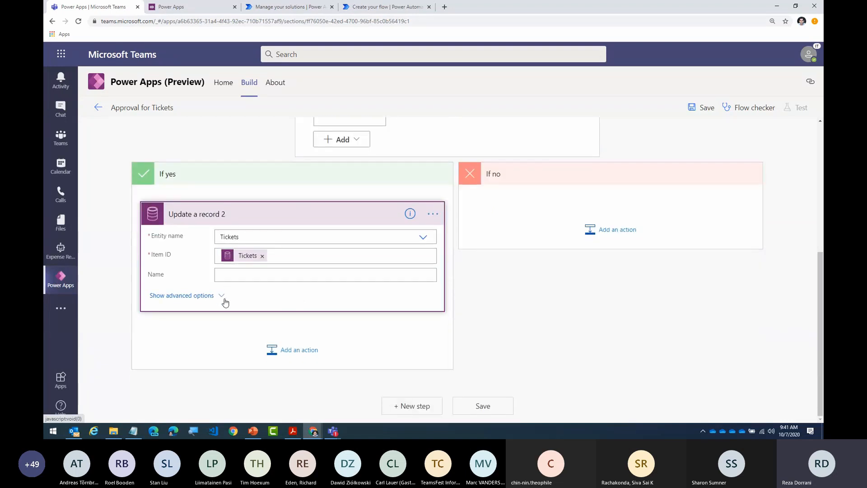
click(225, 302)
scroll(270, 302, up, 5)
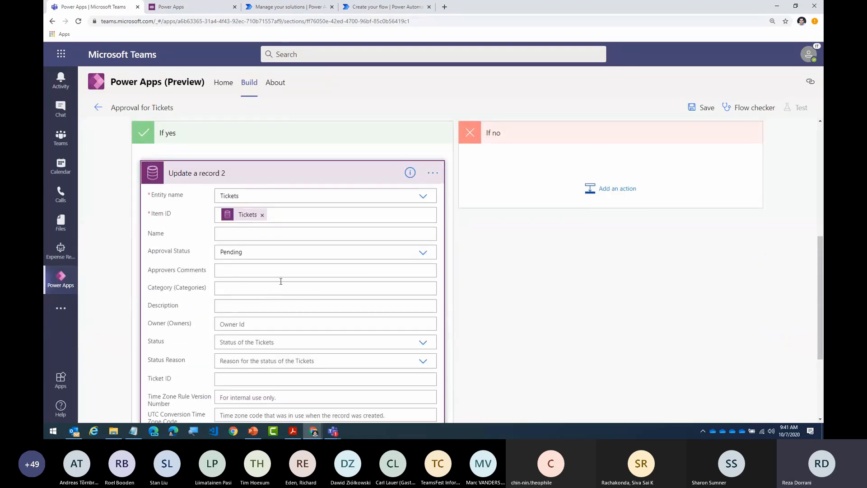
click(407, 253)
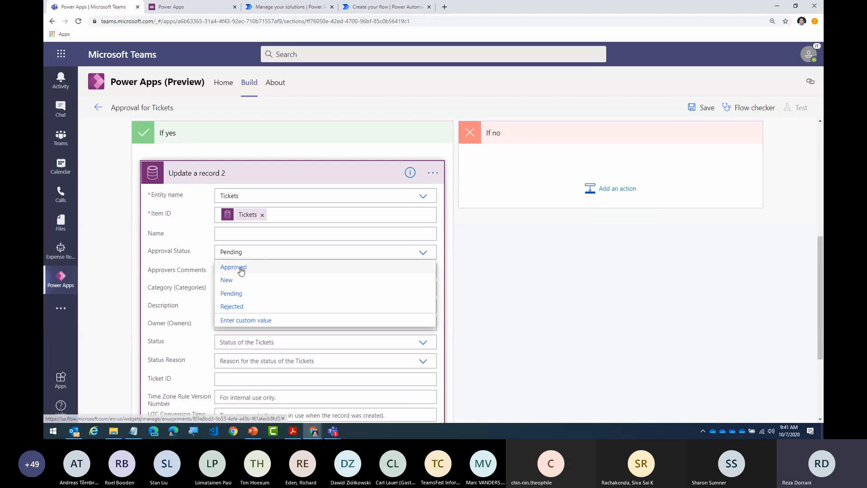
click(244, 269)
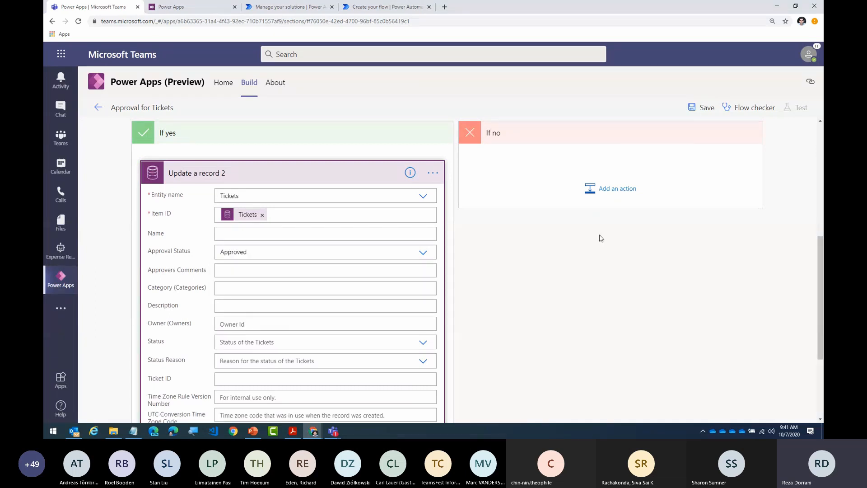
Step: Add the copied Update a record action from the flow clipboard to the condition's If no branch
click(608, 197)
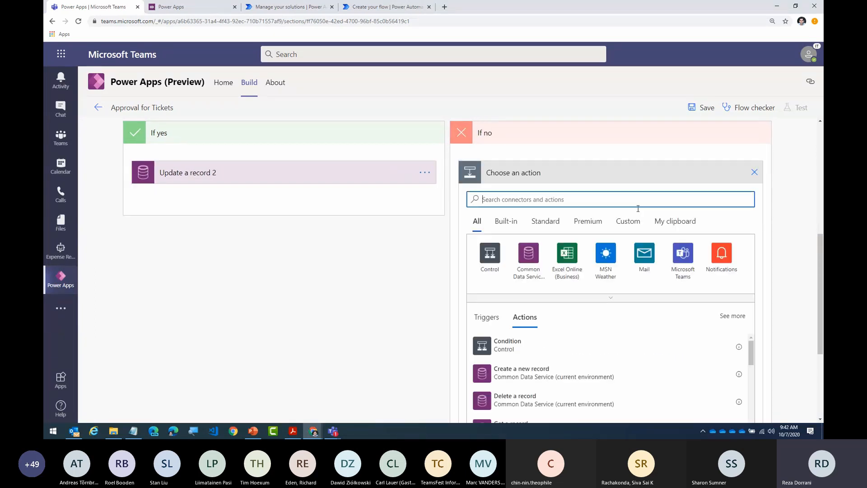
click(676, 224)
click(547, 324)
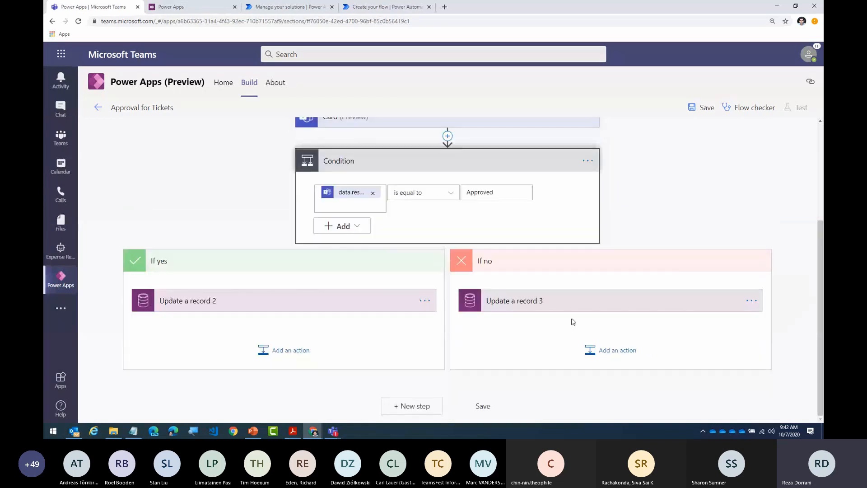
Step: Set the Approval Status to Rejected in the If no branch's Update a record 3 action
click(573, 301)
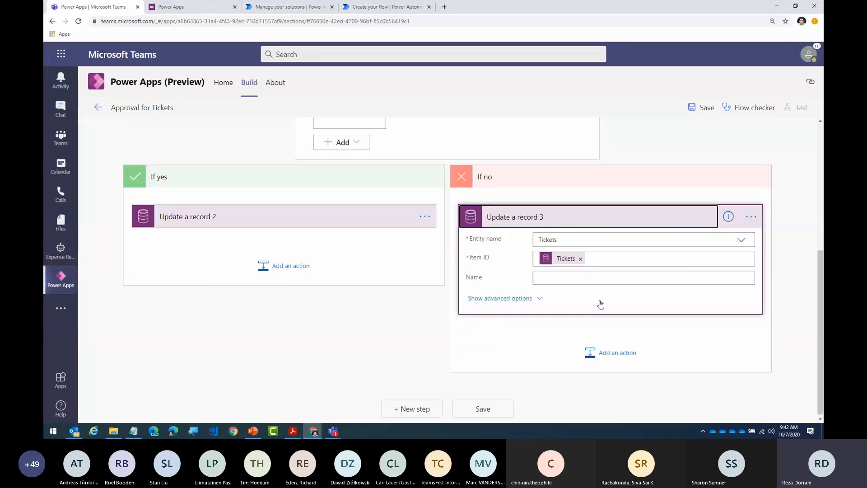
click(538, 296)
scroll(569, 280, up, 2)
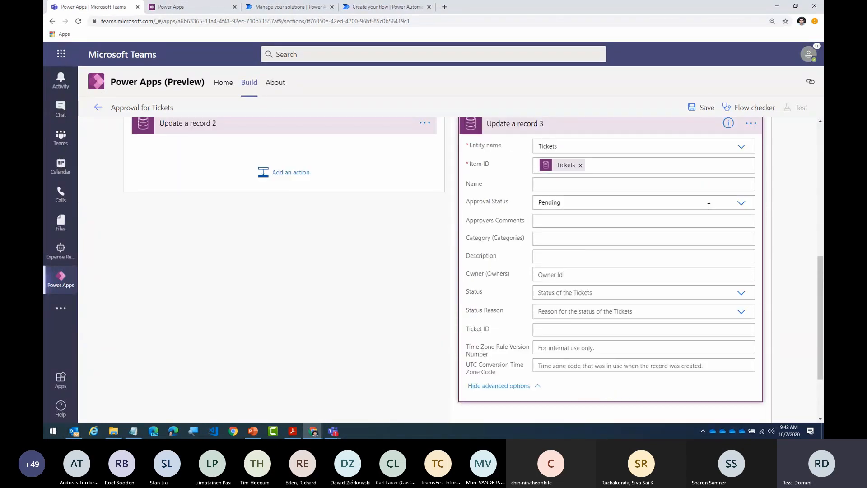
click(740, 202)
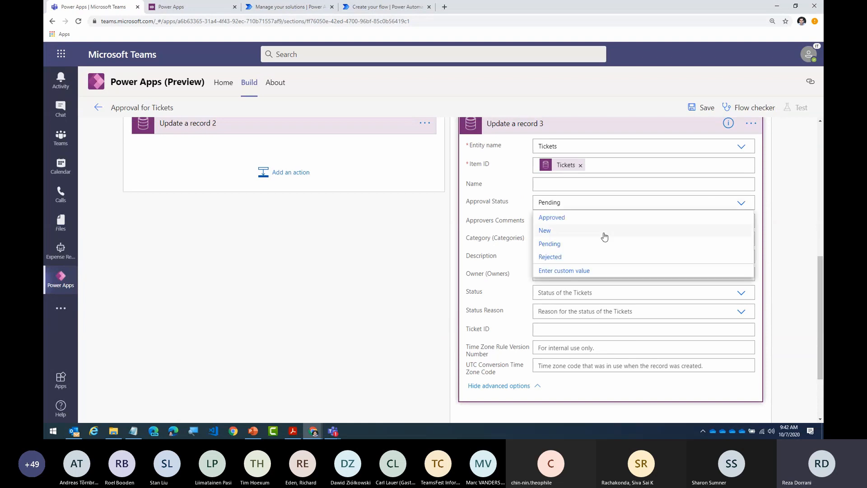
click(562, 256)
Step: Save the Approval for Tickets flow and expand its record trigger to review the settings
click(707, 108)
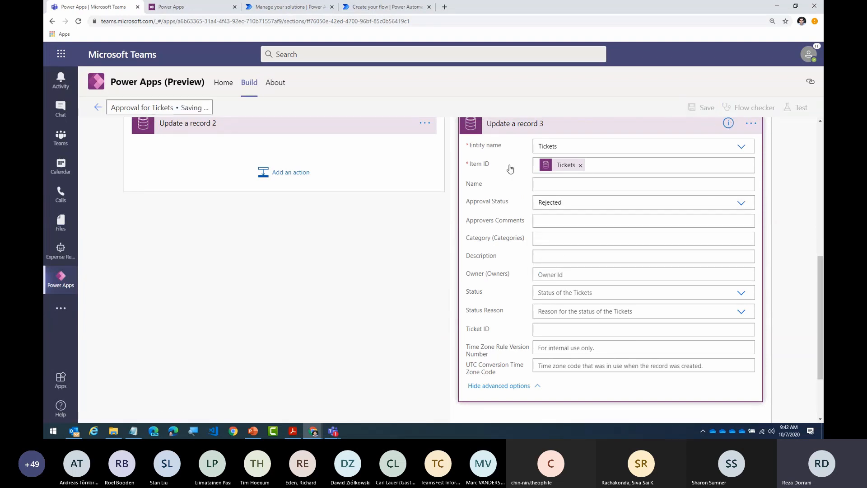
scroll(355, 212, up, 7)
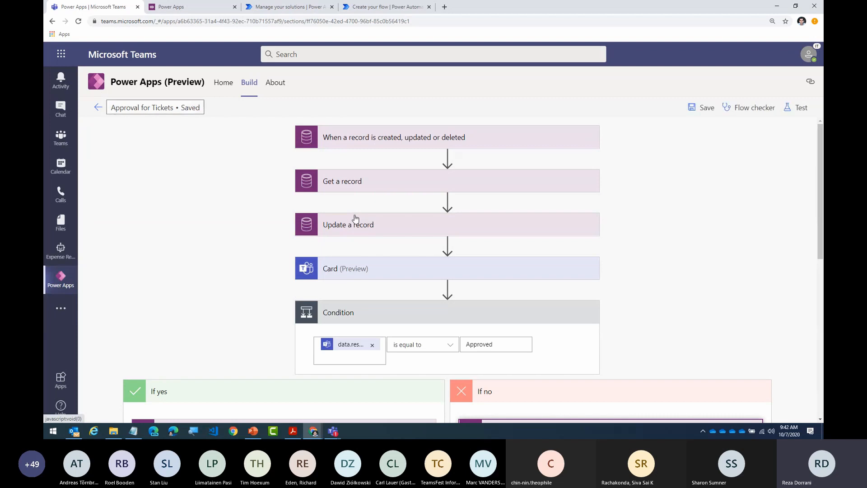
click(388, 140)
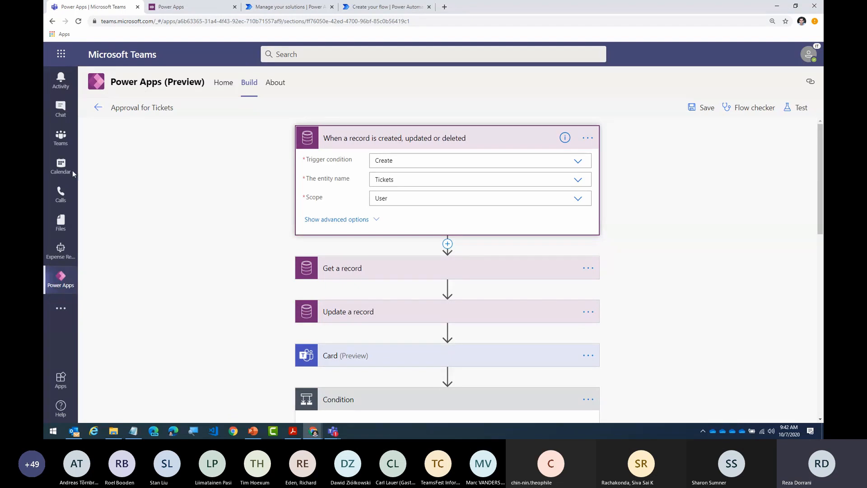
Step: Start a new ticket in the Teams Tech Fest Help Desk App with Approval Status New and Name "Phone issue"
click(61, 136)
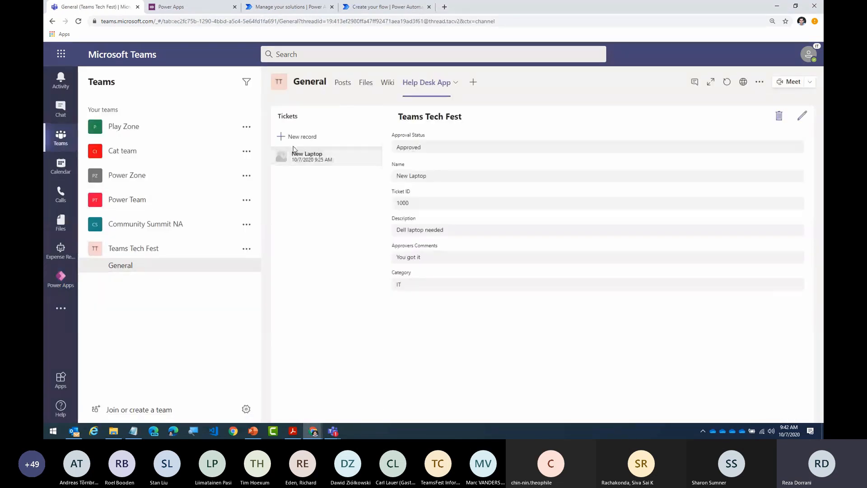
click(289, 138)
click(441, 151)
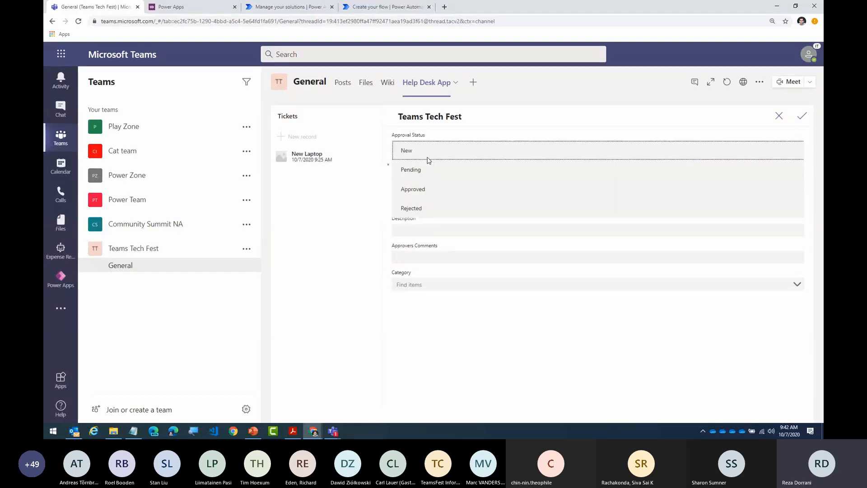
click(423, 159)
click(419, 174)
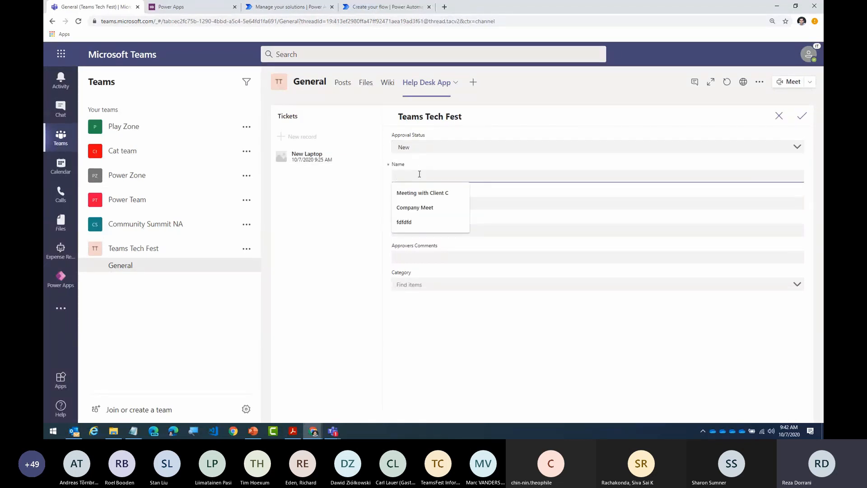
text(Phone)
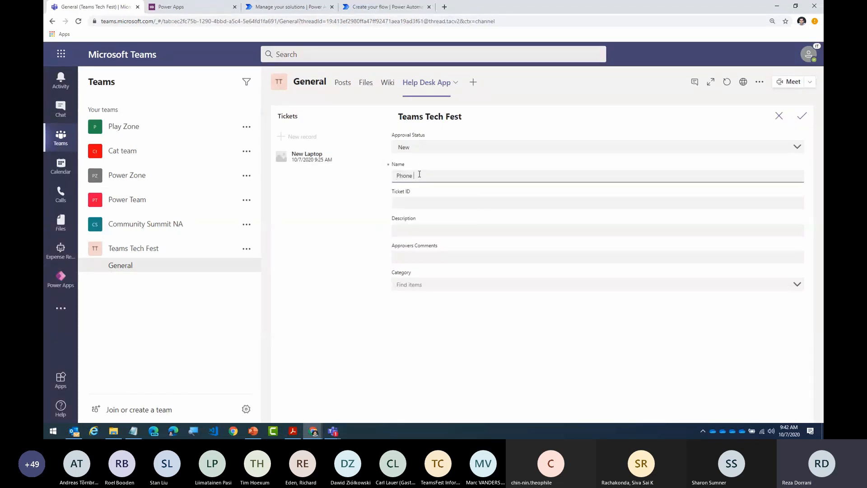
text( issue)
Step: Enter the description "phone not working - help me plz", set the category to Facilities, and save and view the ticket
click(425, 229)
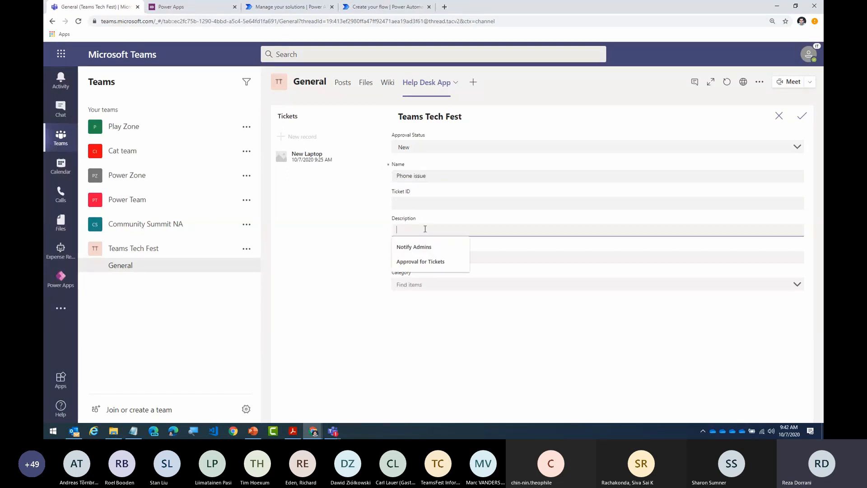
text(phone n)
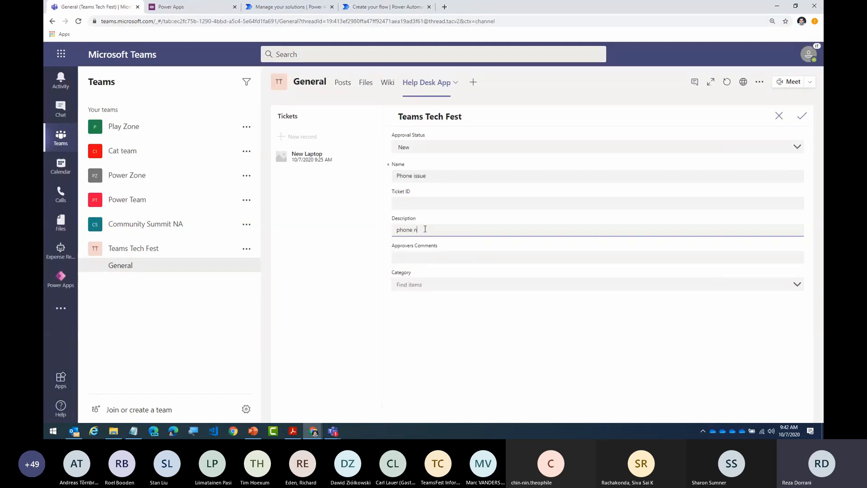
text(ot working - help me plz)
click(441, 285)
click(412, 321)
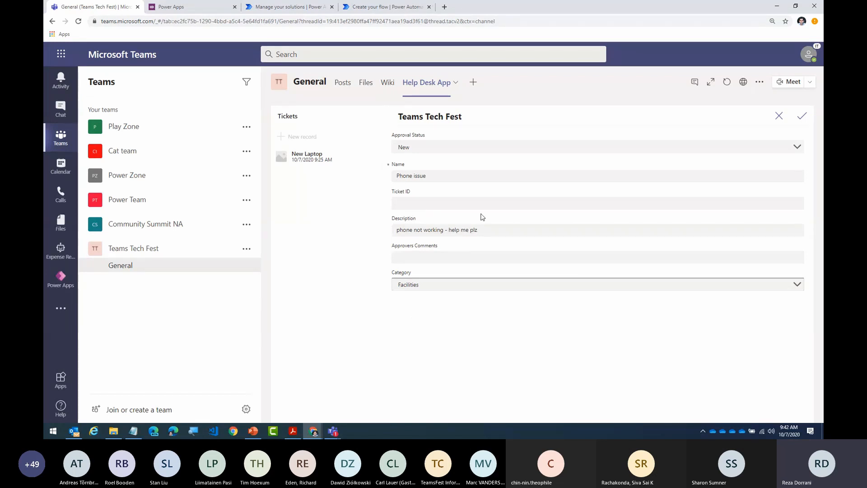
click(802, 116)
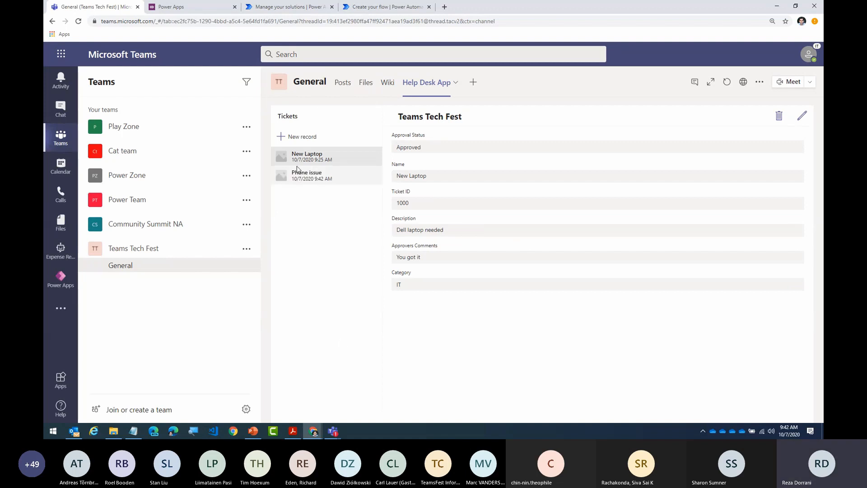
click(328, 182)
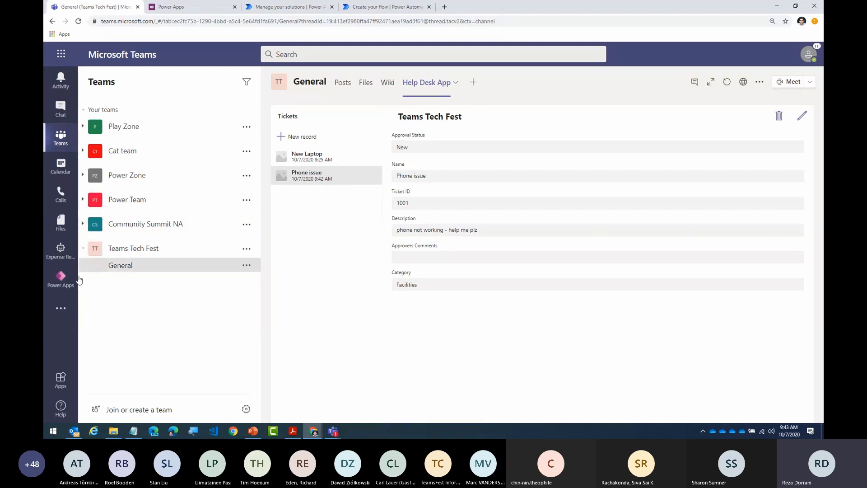
Step: Switch to Power Apps in Teams and open the list of flows built by the Teams Tech Fest team
click(62, 280)
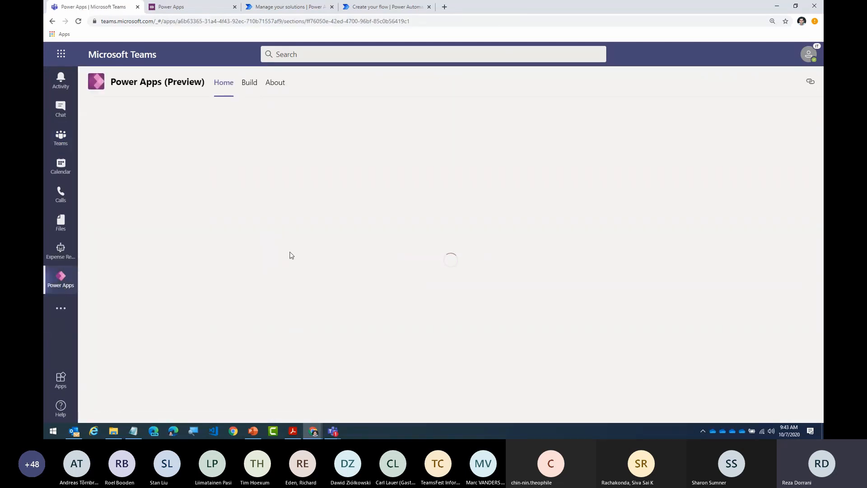
click(249, 82)
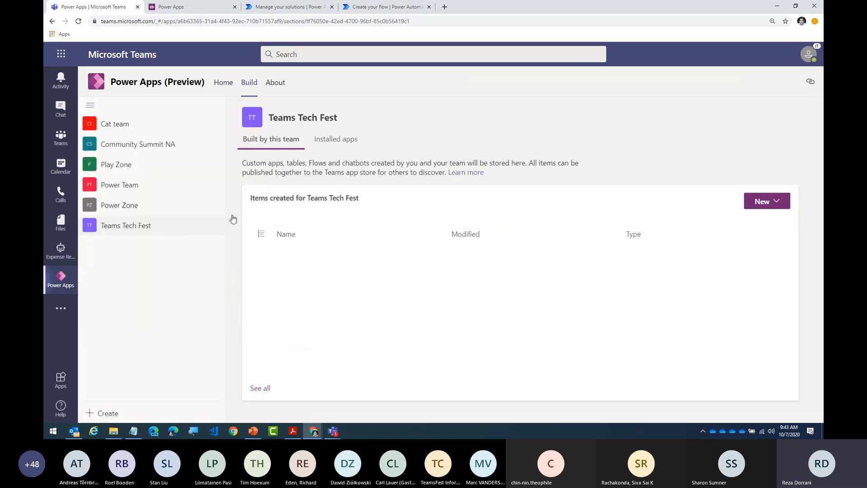
click(260, 389)
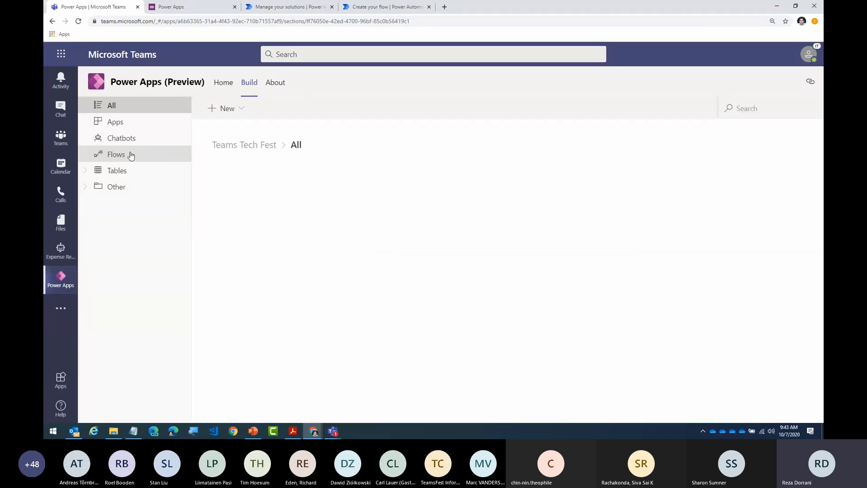
click(131, 155)
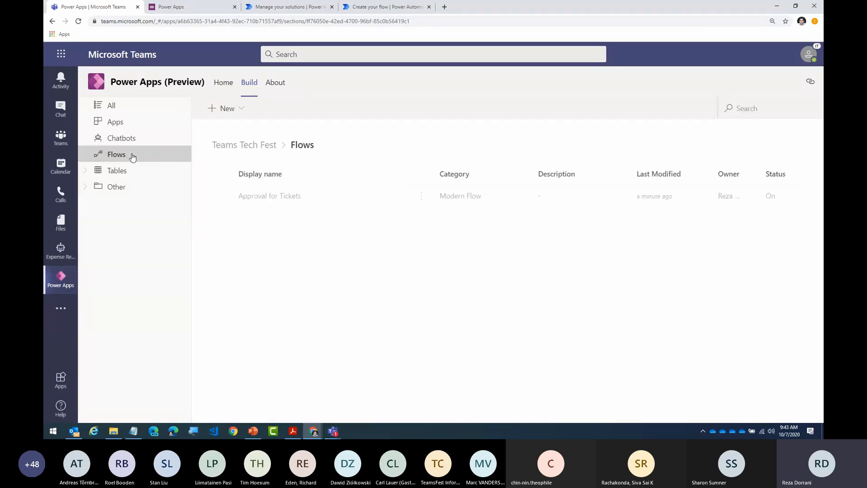
click(274, 198)
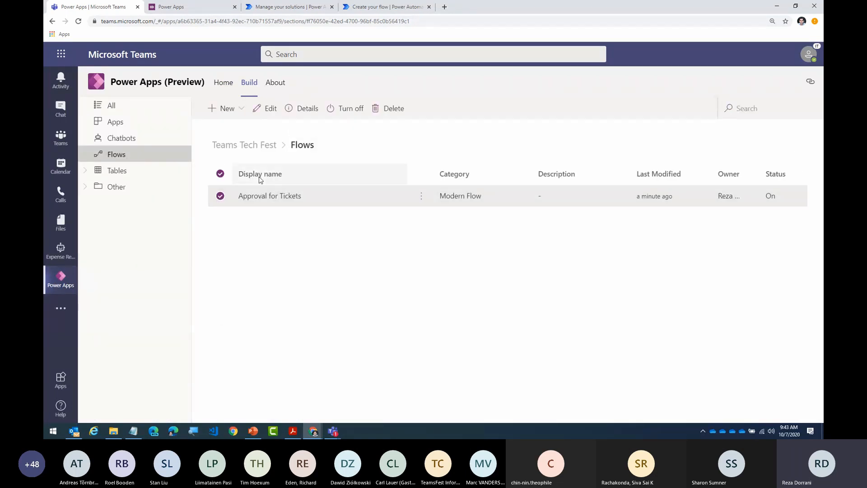
click(268, 109)
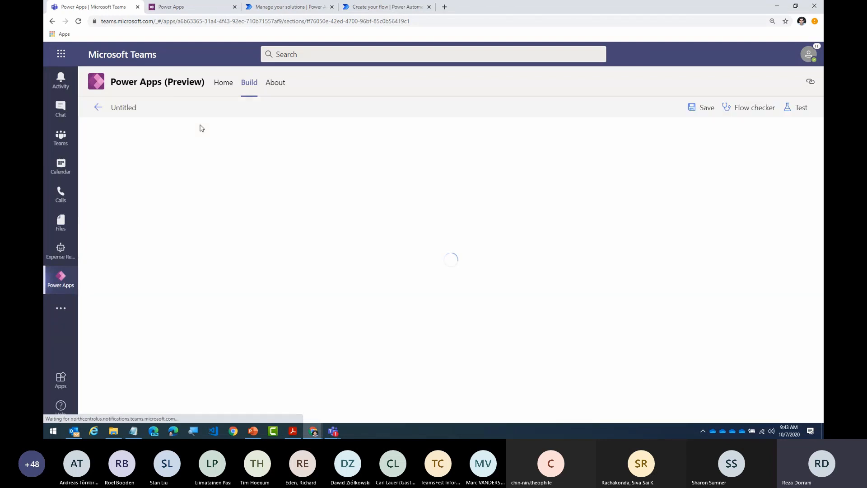
click(99, 107)
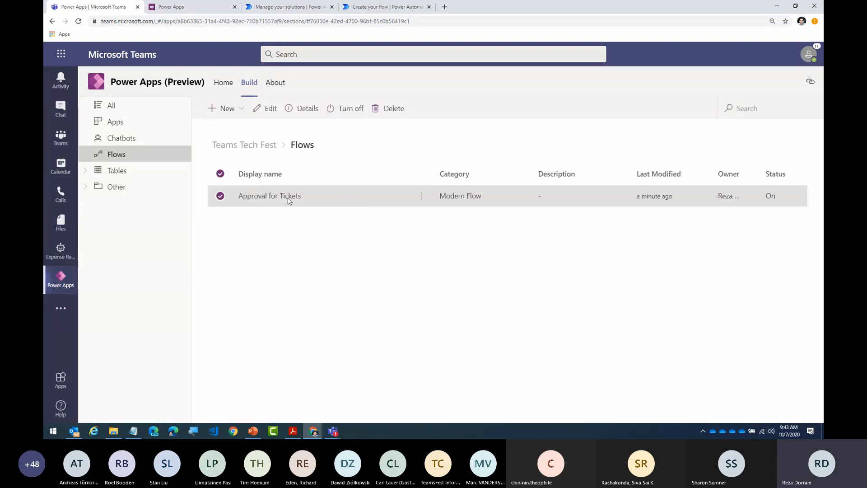
Step: Open the Approval for Tickets flow's details and inspect its latest run from the 28-day run history
click(422, 195)
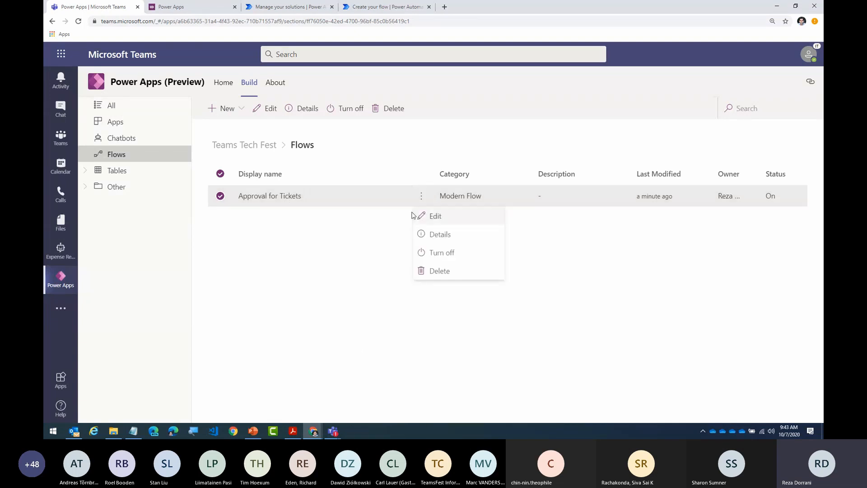
click(433, 234)
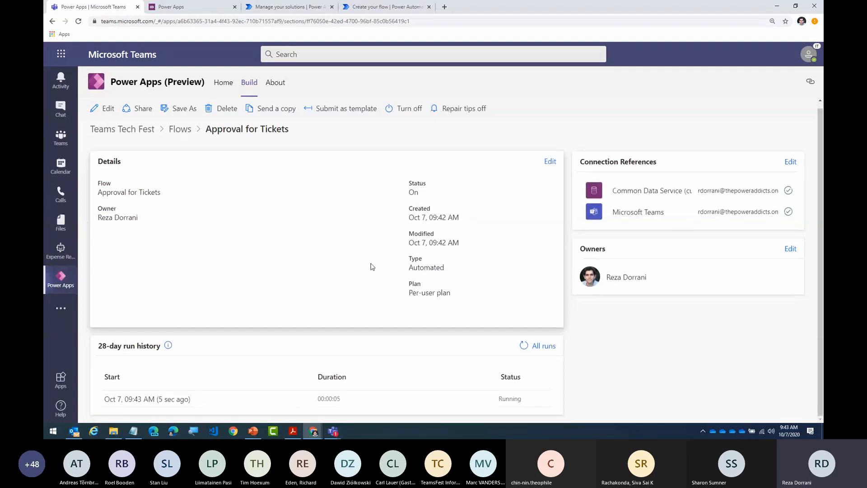
click(185, 402)
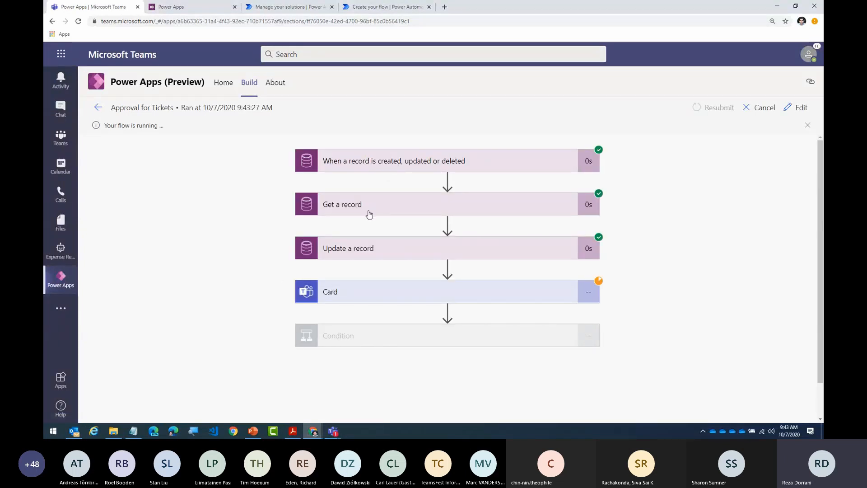
Step: Open Teams in the second browser tab and view the Phone issue ticket in the Teams Tech Fest Help Desk App
click(214, 7)
click(233, 23)
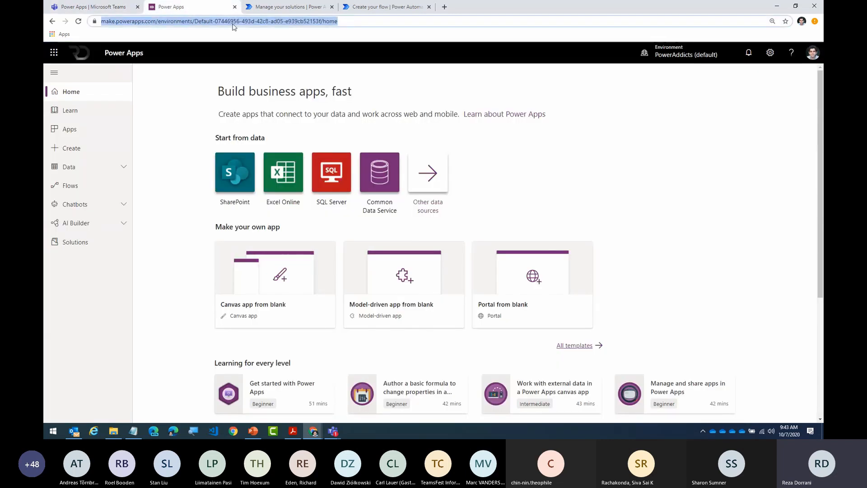
text(teams)
key(Return)
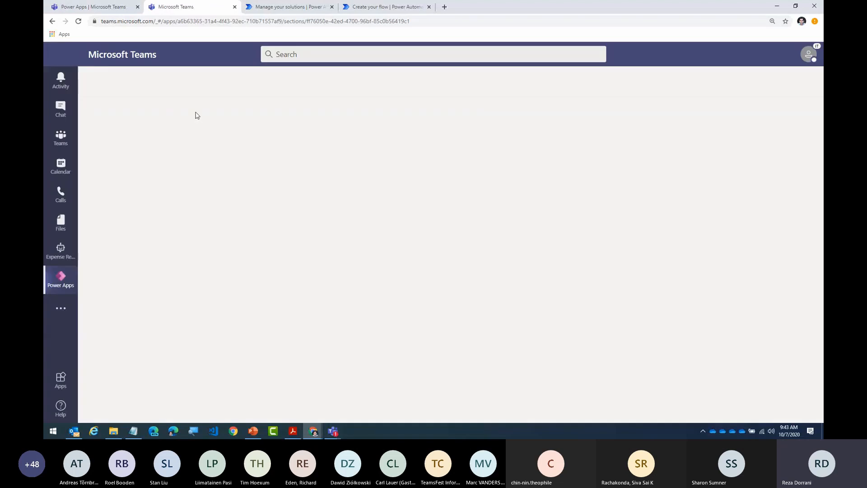
click(61, 138)
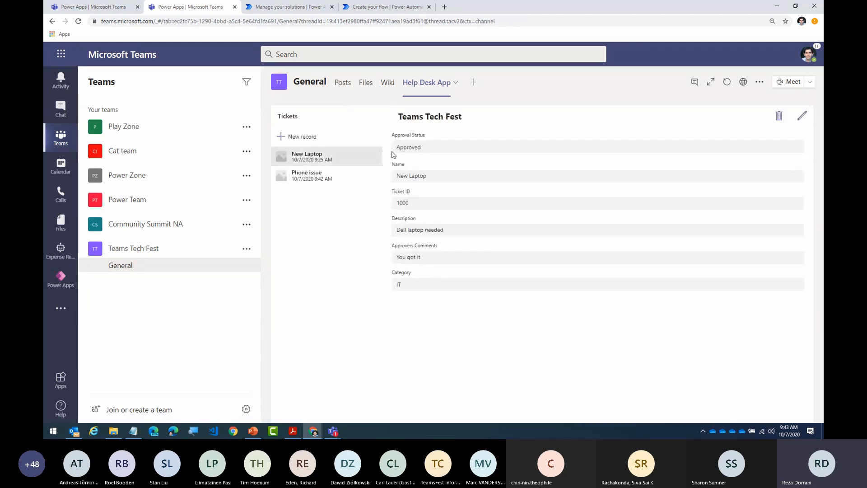
click(364, 176)
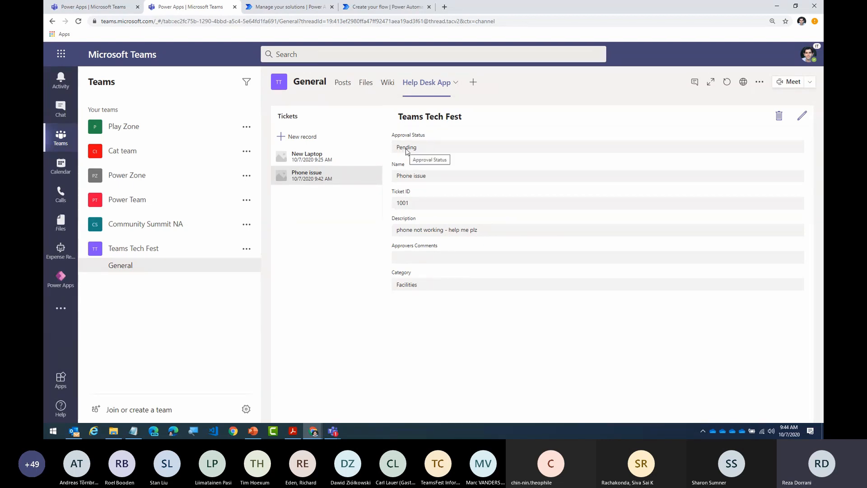
Step: Check the Card action in the flow run, and open teams.microsoft.com in the PowerAddicts User 2 PPAdmin browser profile, dismissing the desktop app prompt
click(96, 7)
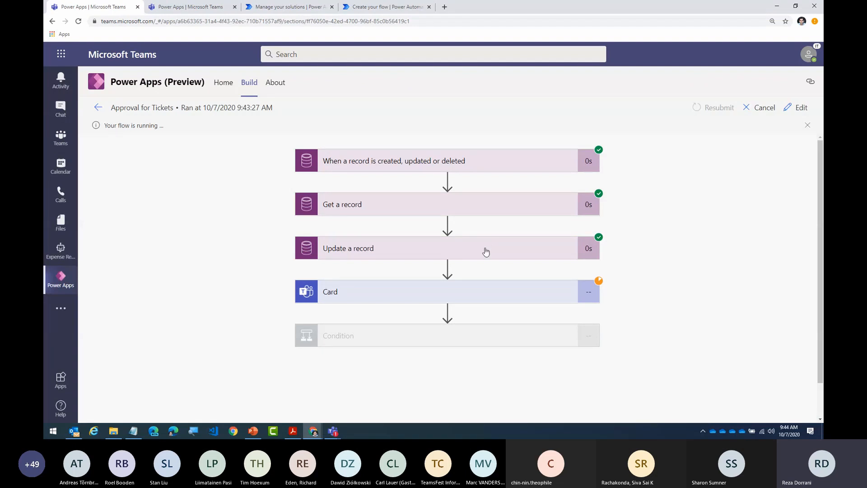
click(458, 298)
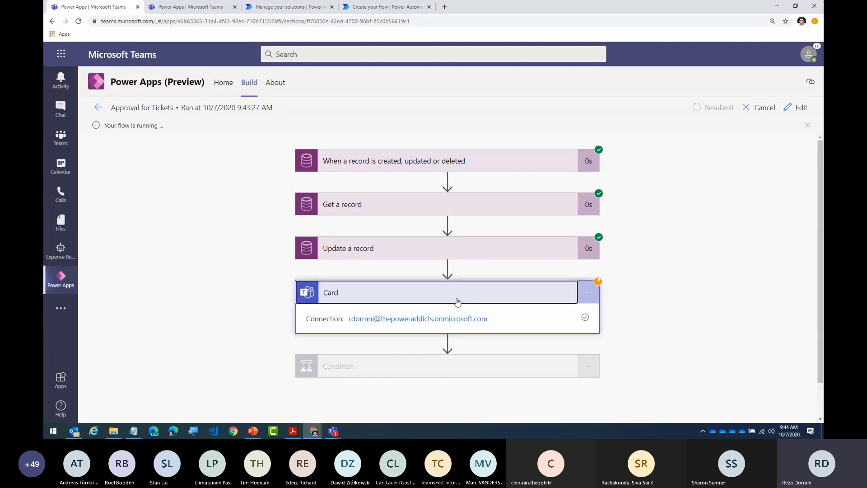
click(802, 21)
scroll(723, 316, down, 5)
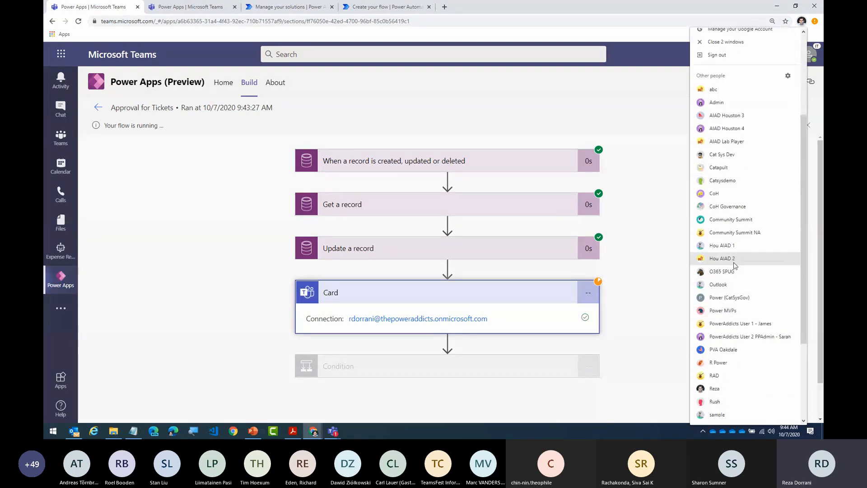
click(742, 291)
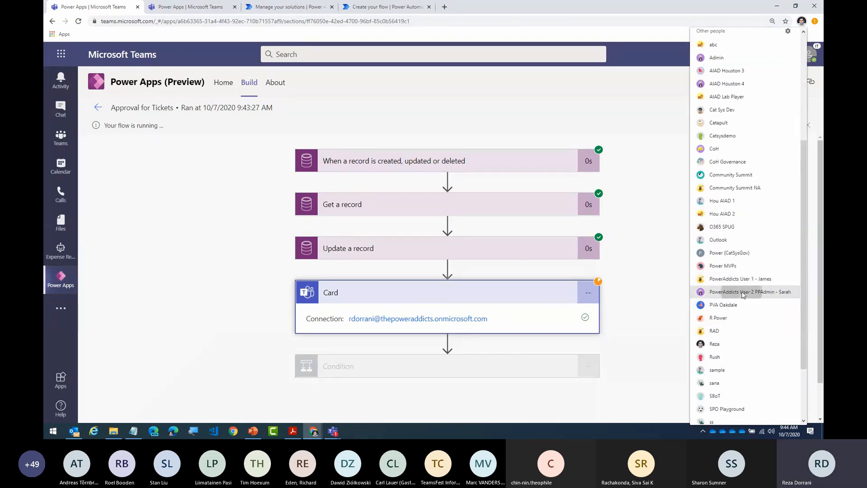
text(teams.microsoft.com)
key(Return)
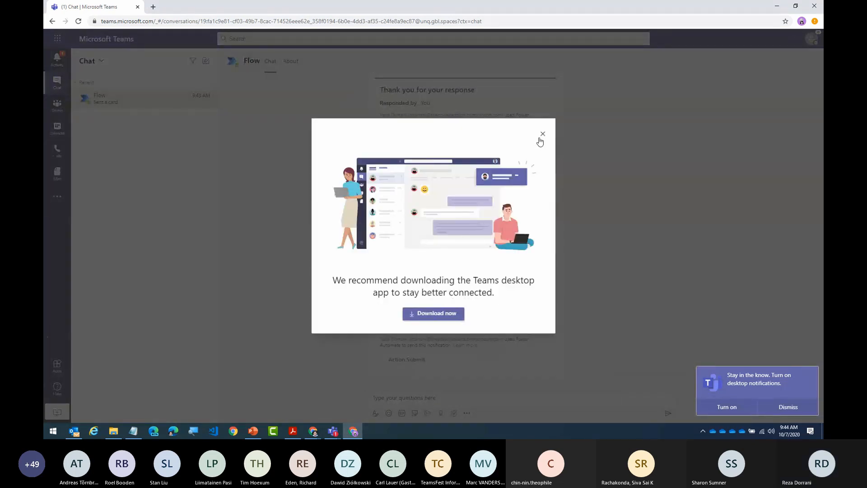
click(542, 134)
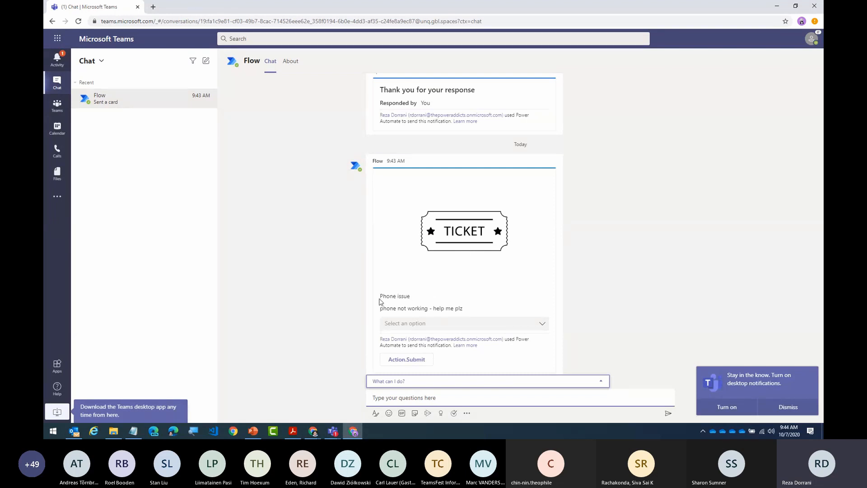
Step: Review the Phone issue ticket card in the Flow chat and submit it with the option Approved
drag(379, 298, 471, 316)
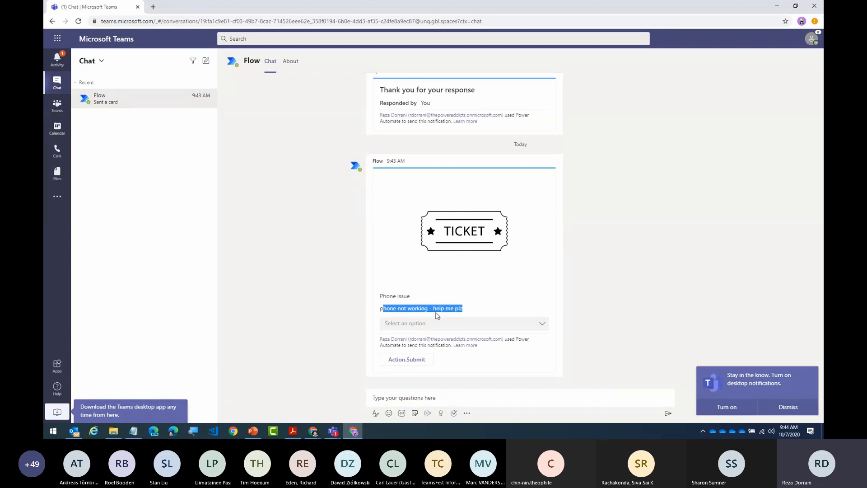
click(470, 316)
mouse_move(559, 293)
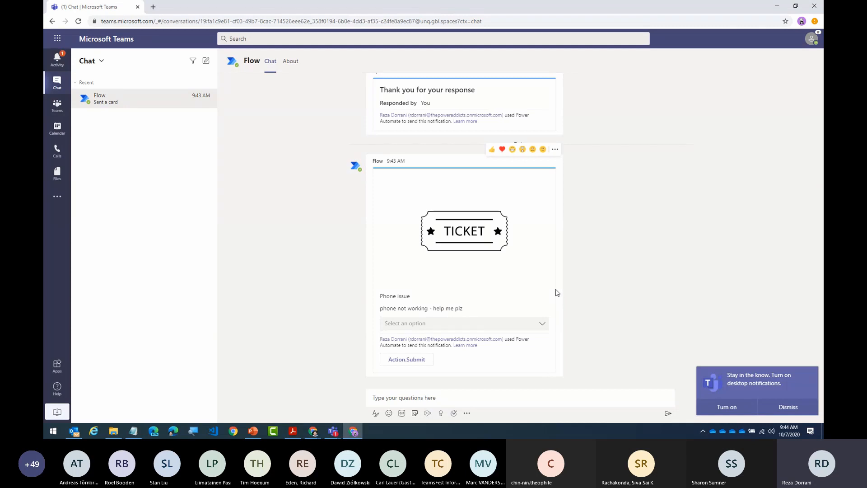
click(491, 324)
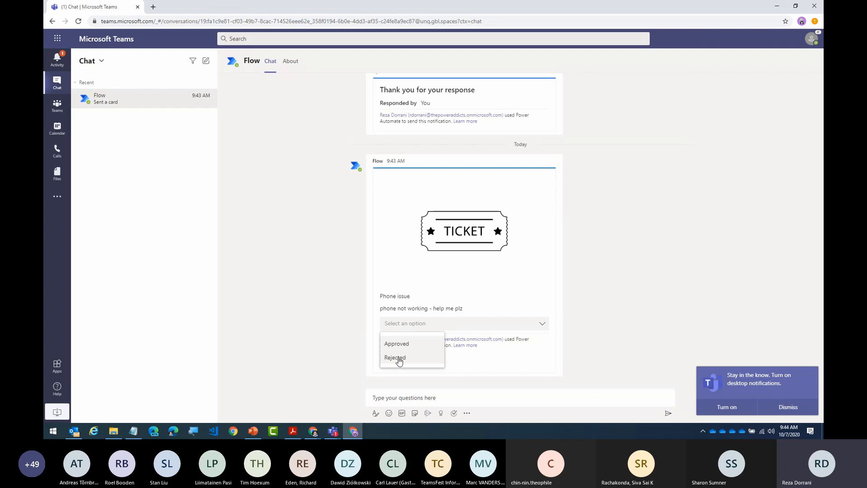
click(398, 344)
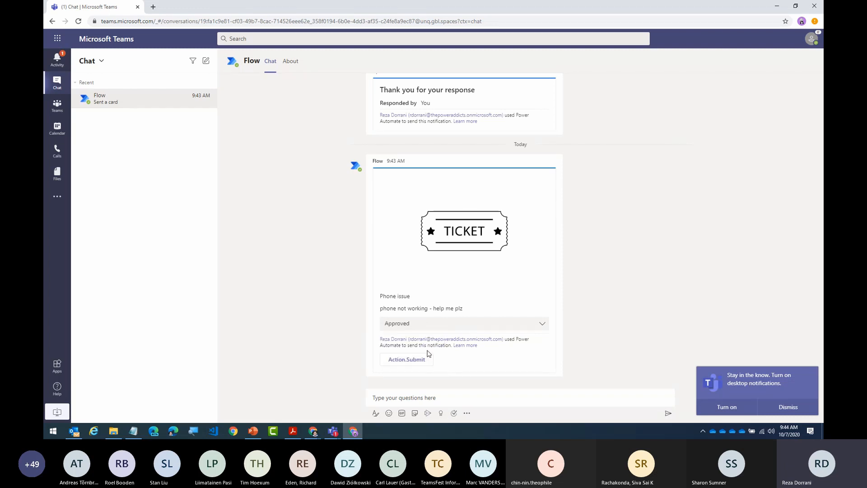
click(410, 360)
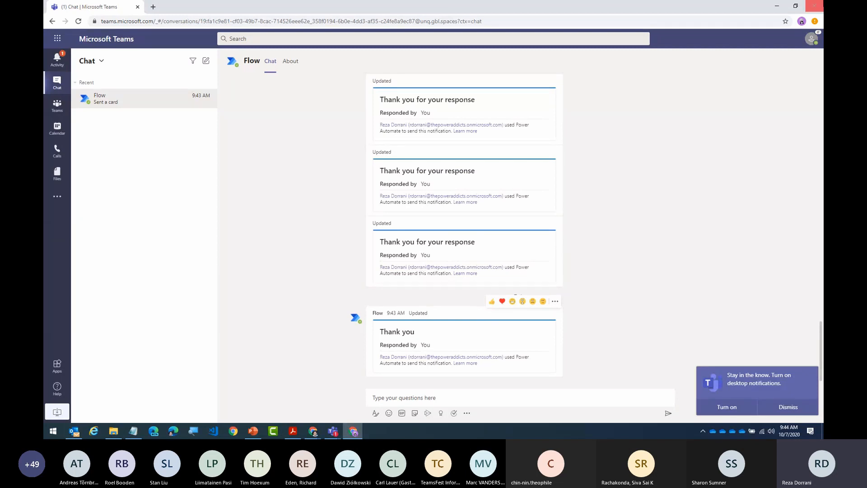
Step: Return to the Approval for Tickets run and inspect the Card, Condition and Update a record 2 results
click(777, 7)
scroll(392, 283, down, 3)
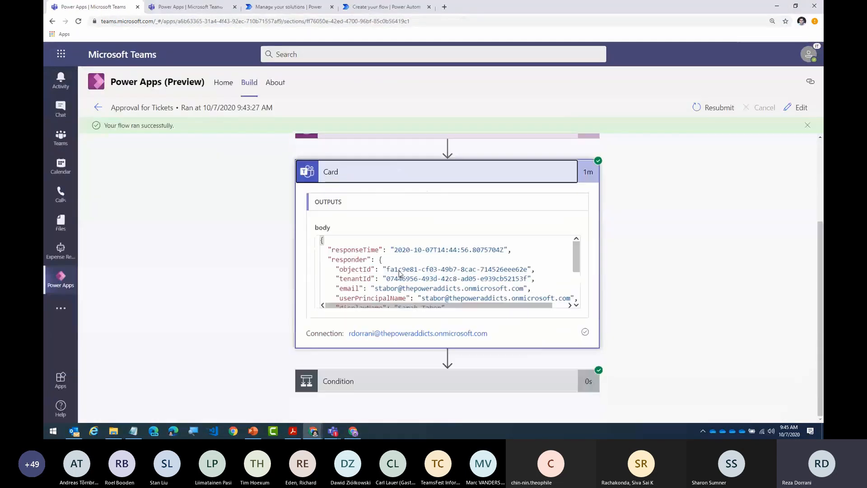
click(449, 172)
click(449, 301)
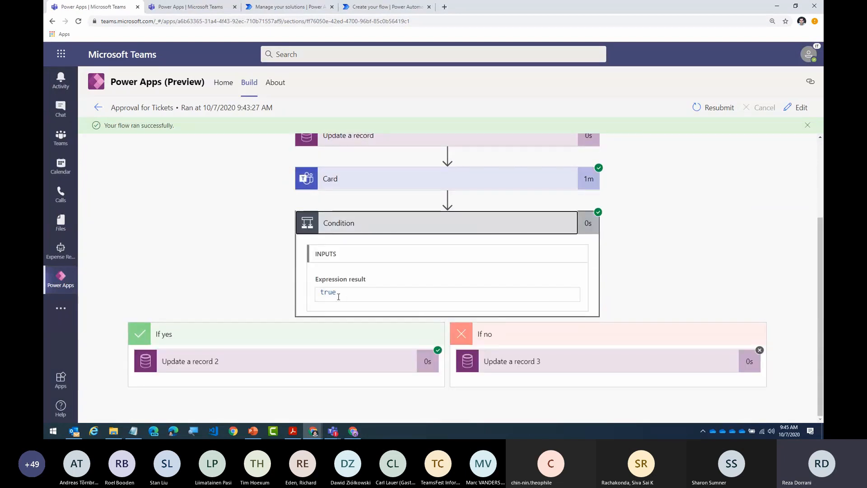
click(342, 359)
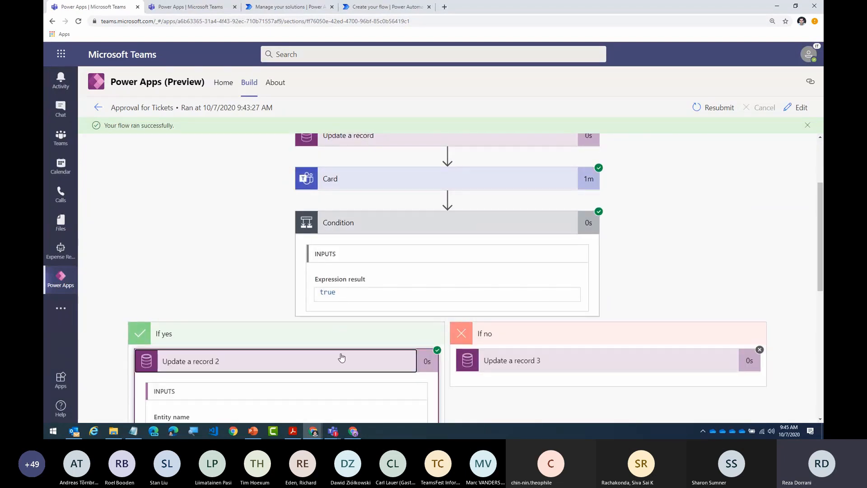
scroll(342, 355, down, 5)
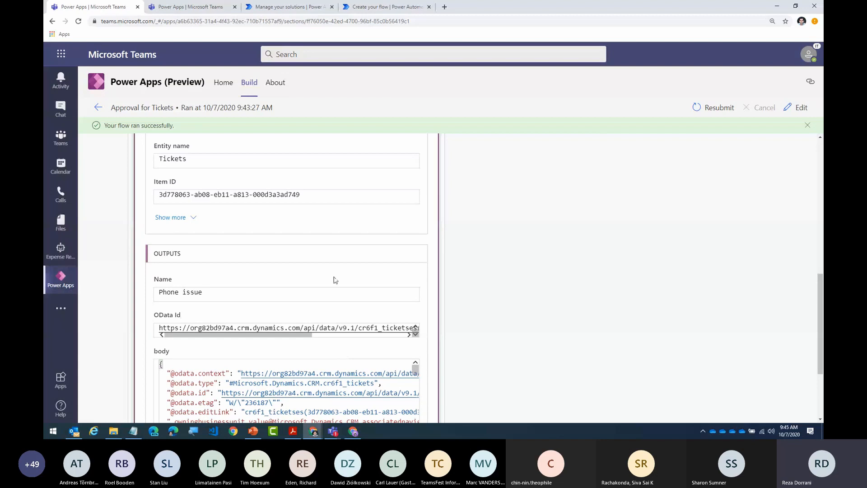
Step: Reload the Help Desk App in the General channel and view the Phone issue ticket's approval status
click(203, 7)
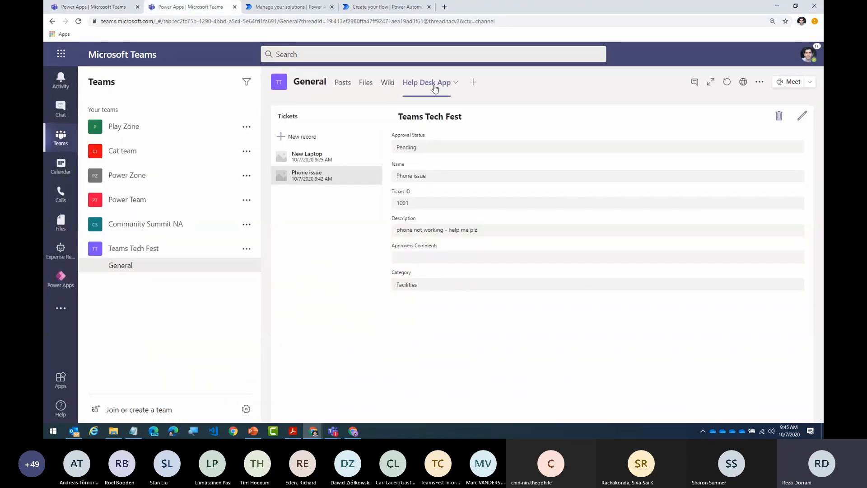
click(387, 87)
click(421, 88)
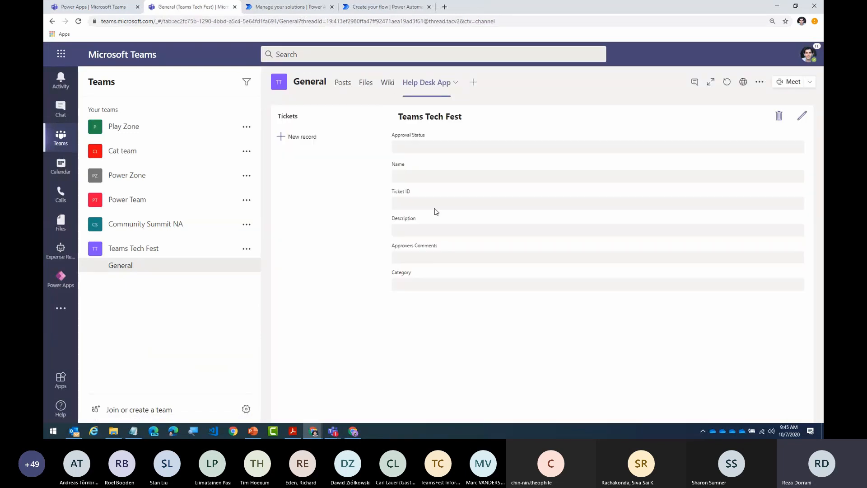
click(333, 178)
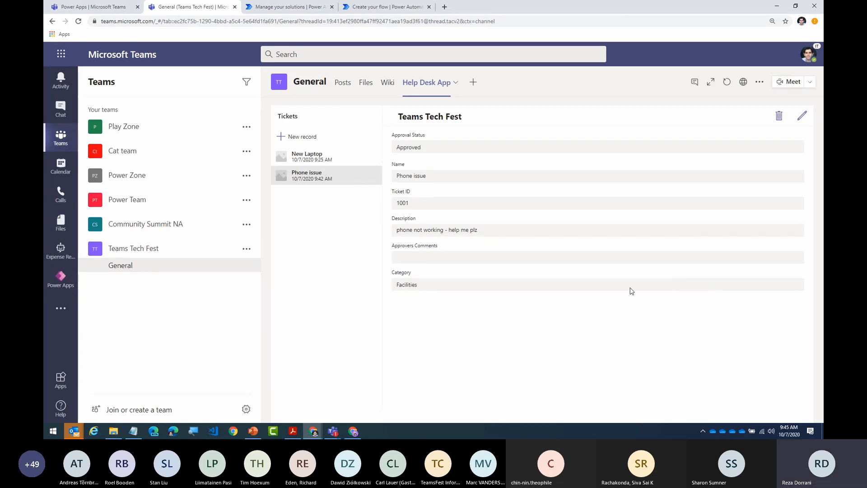
Step: Open the Power Virtual Agents app in Teams and view the list of owned chatbots
click(60, 308)
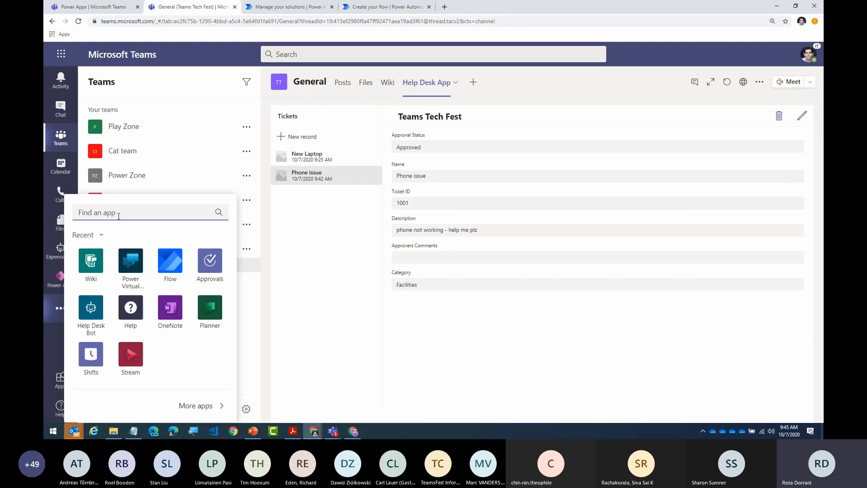
click(134, 273)
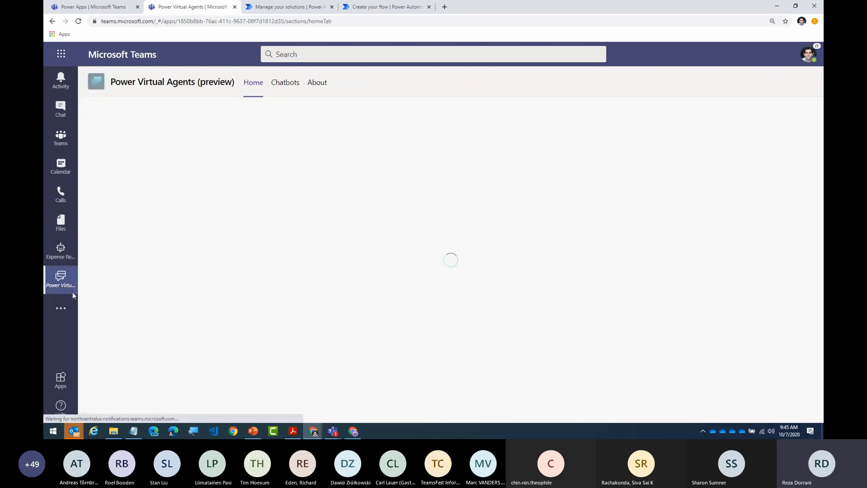
click(286, 91)
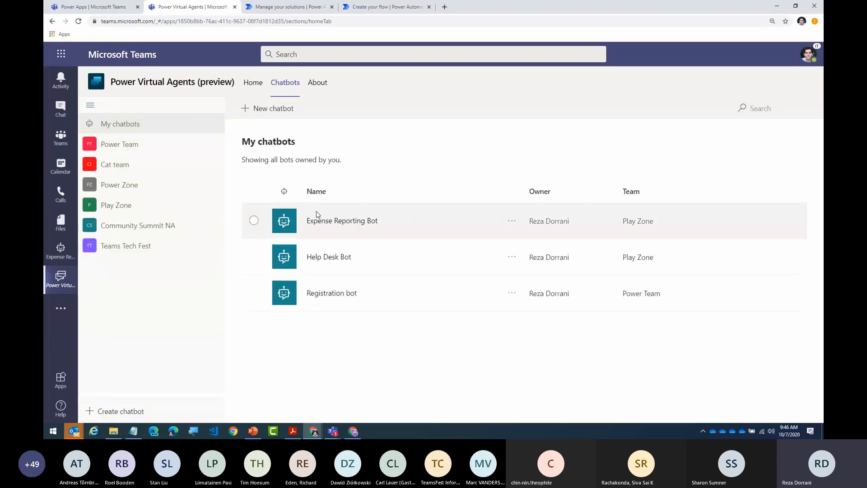
Step: Open the Expense Reporting Bot chat, look over the earlier conversation and send the message "Hello"
click(61, 258)
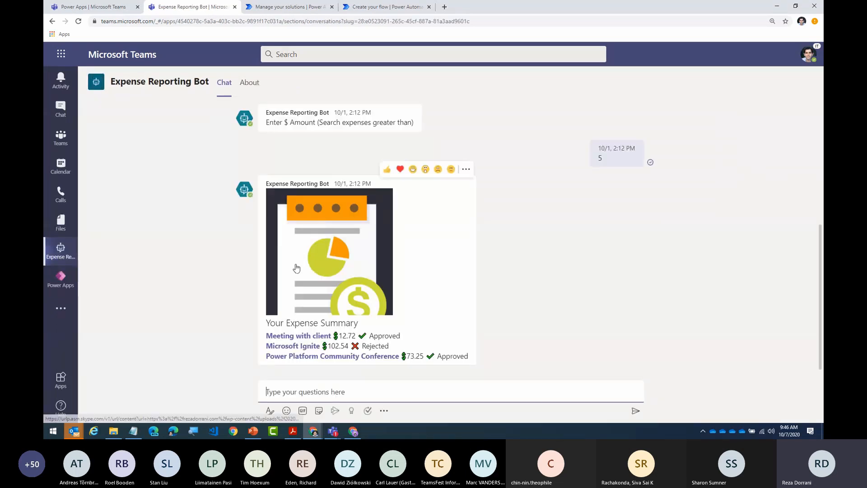
scroll(515, 252, up, 5)
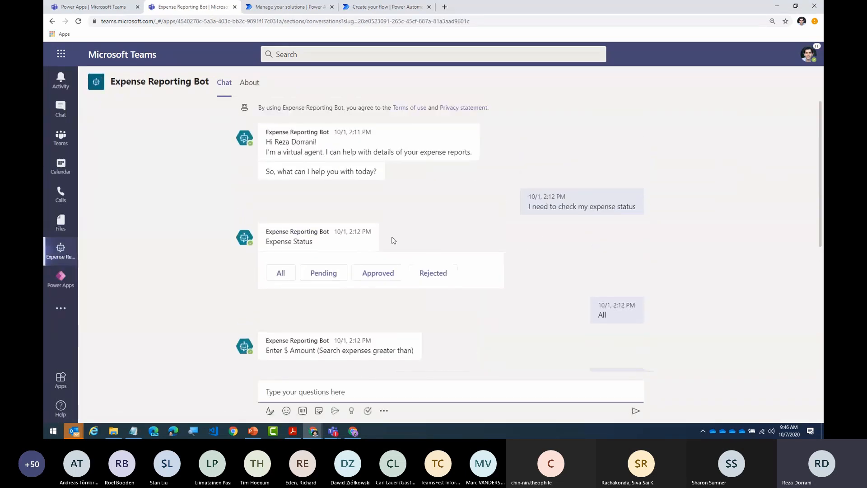
scroll(413, 250, down, 2)
scroll(412, 250, down, 3)
text(Hello)
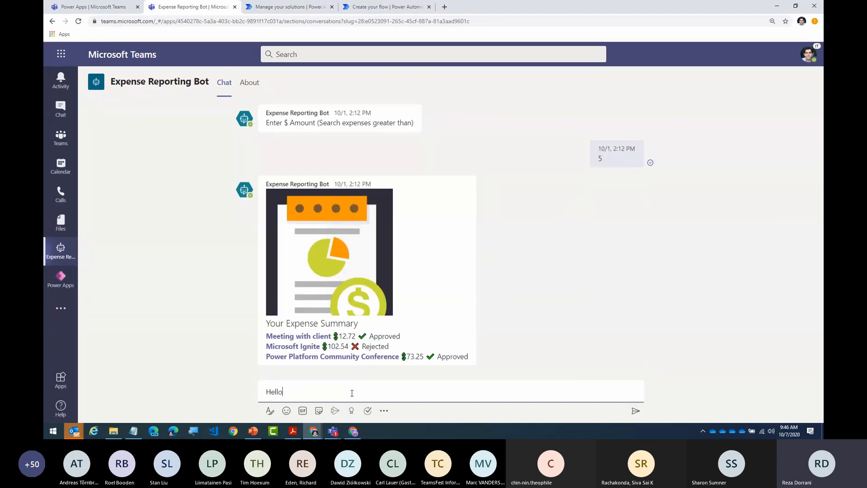
key(Return)
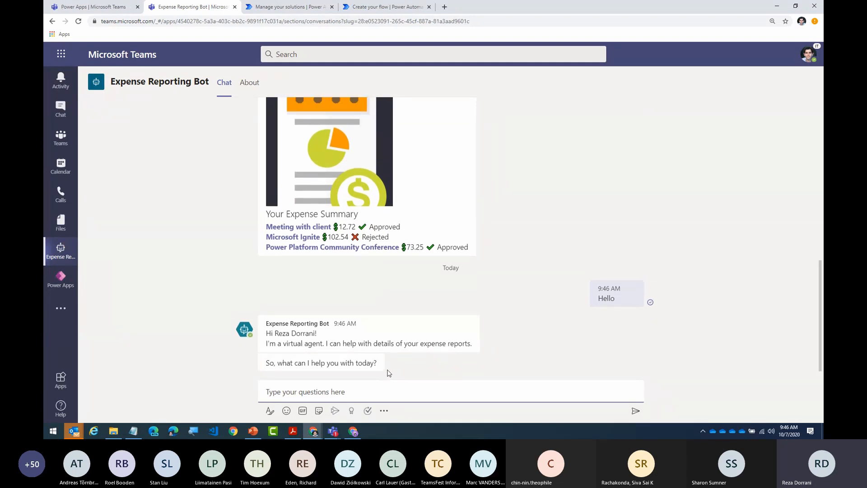
Step: Look back at the earlier bot conversation and send the message "I need to check my expense status"
scroll(443, 330, up, 4)
scroll(441, 328, up, 5)
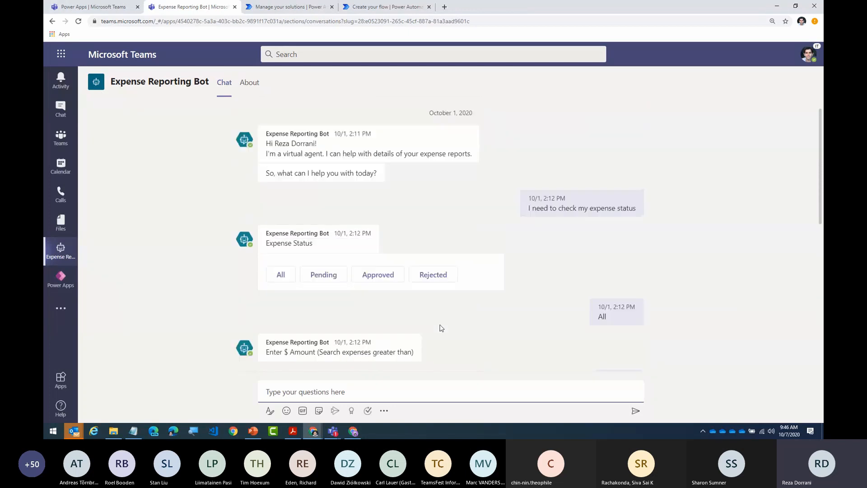
scroll(442, 329, down, 10)
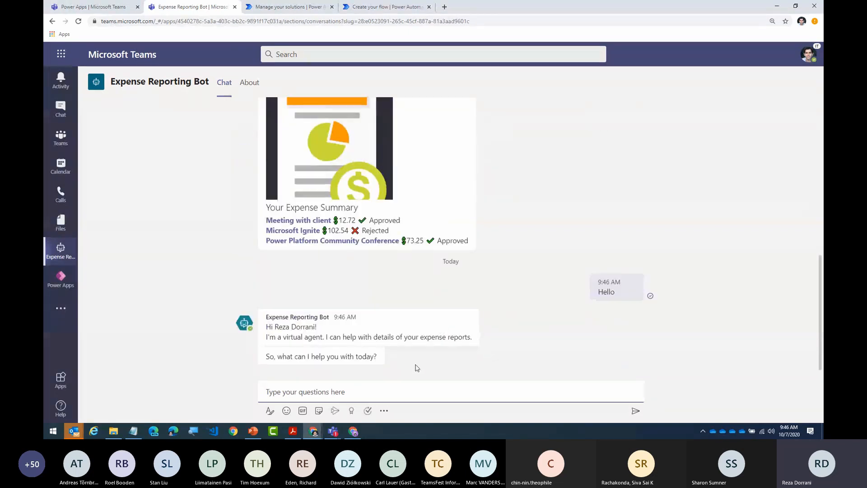
click(392, 391)
text(I need to check my expense status)
key(Return)
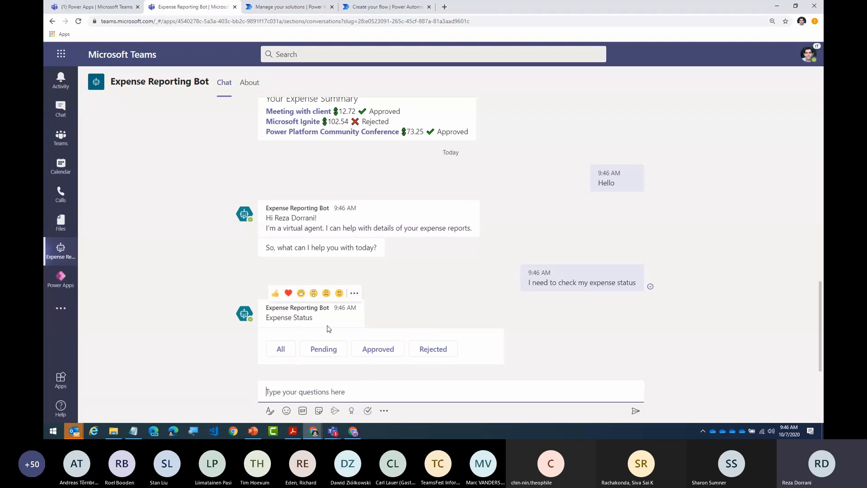
Step: Request expenses of status All from the bot, with 33 as the amount they must exceed
click(287, 355)
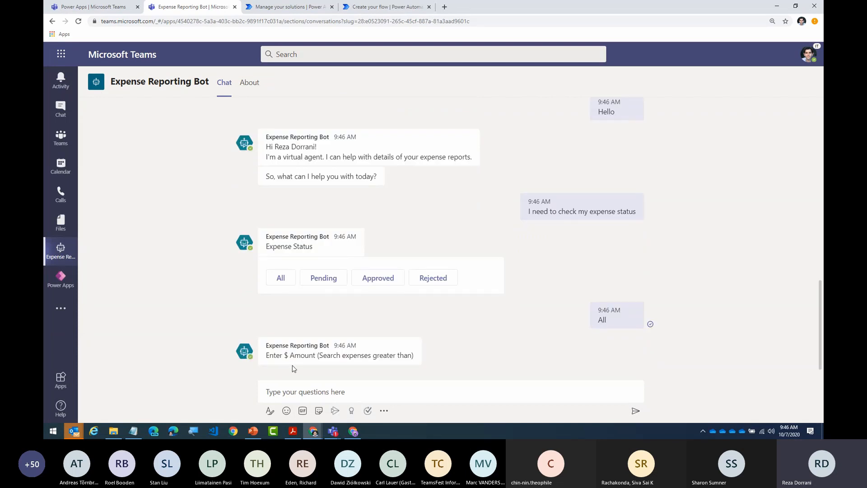
click(324, 387)
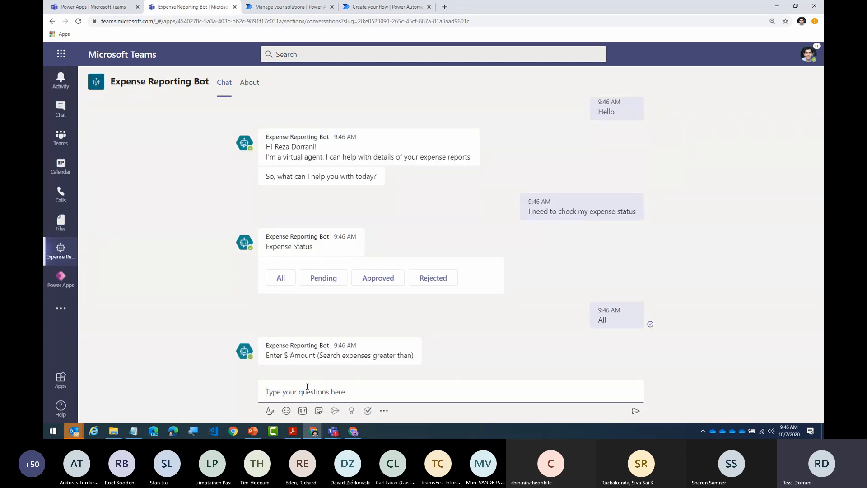
text(33)
key(Return)
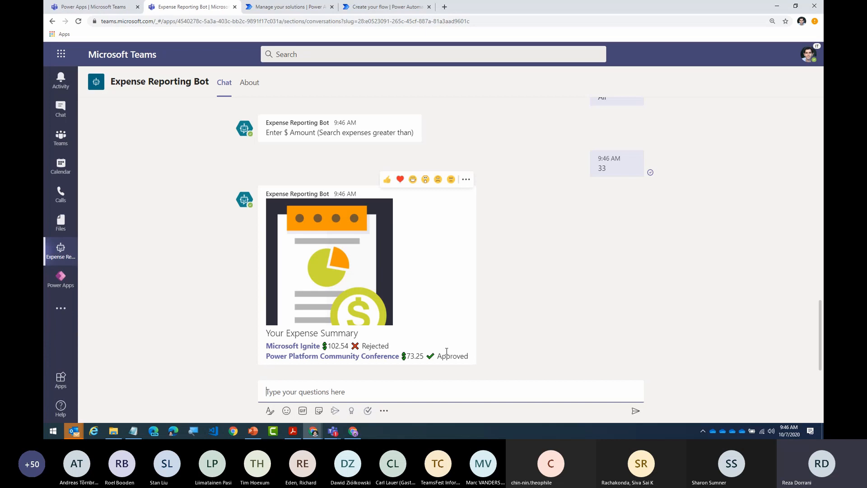
Step: View the Microsoft Ignite expense report from the bot's expense summary, then return to the Expense Reporting Bot chat
click(280, 349)
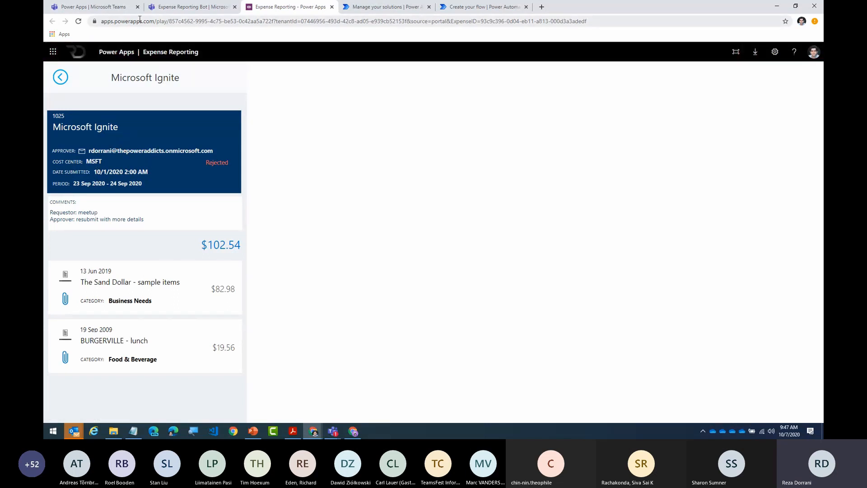
click(192, 6)
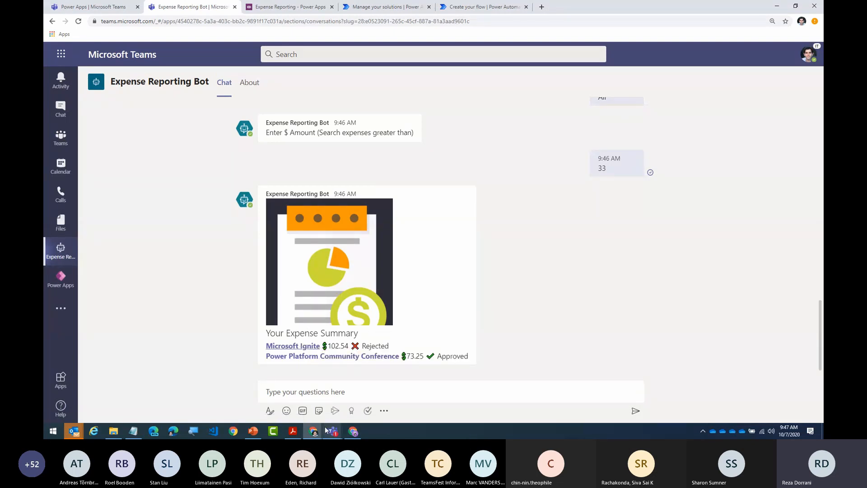
Step: Switch to the PowerPoint deck, start the slide show from the Demo slide with Presenter View swapped, and advance to the Learning Resources slide
click(253, 430)
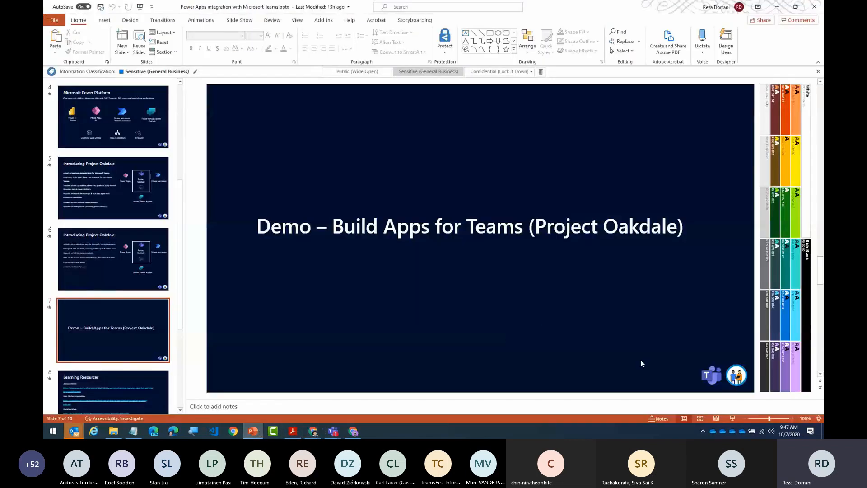
click(732, 418)
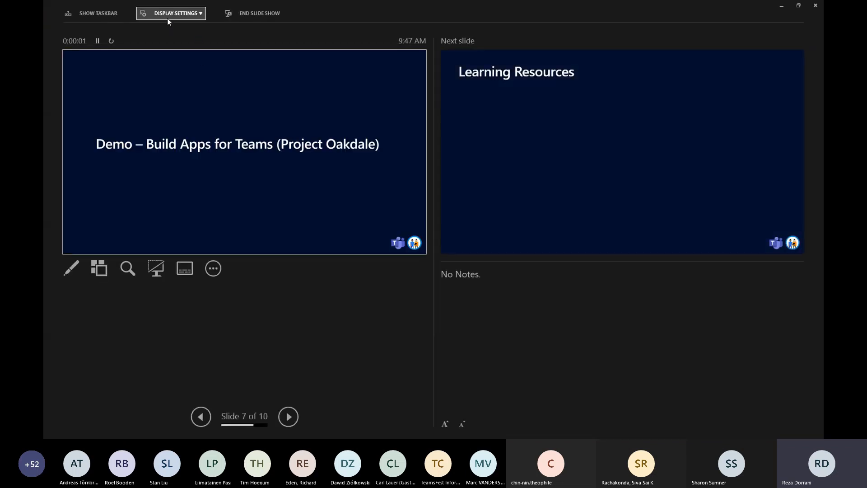
click(168, 16)
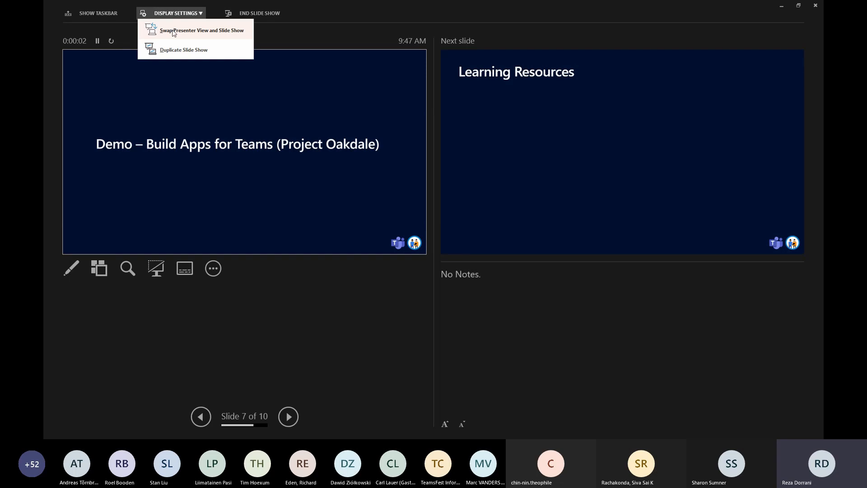
click(172, 30)
key(Right)
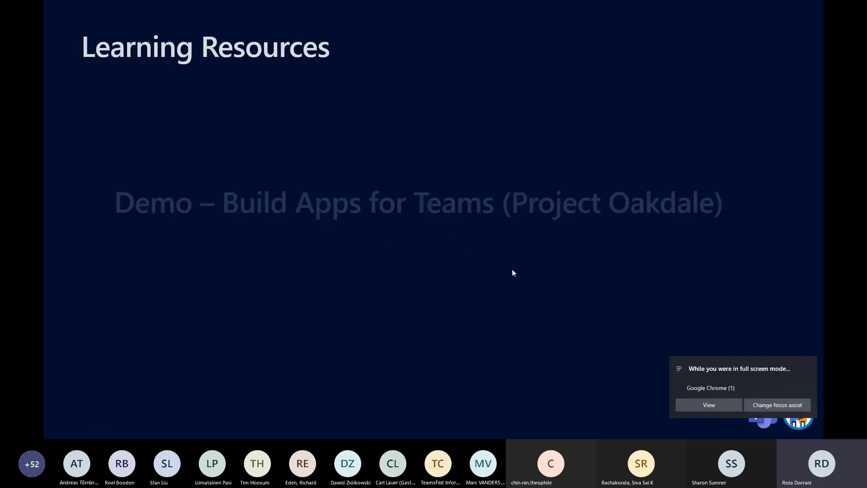